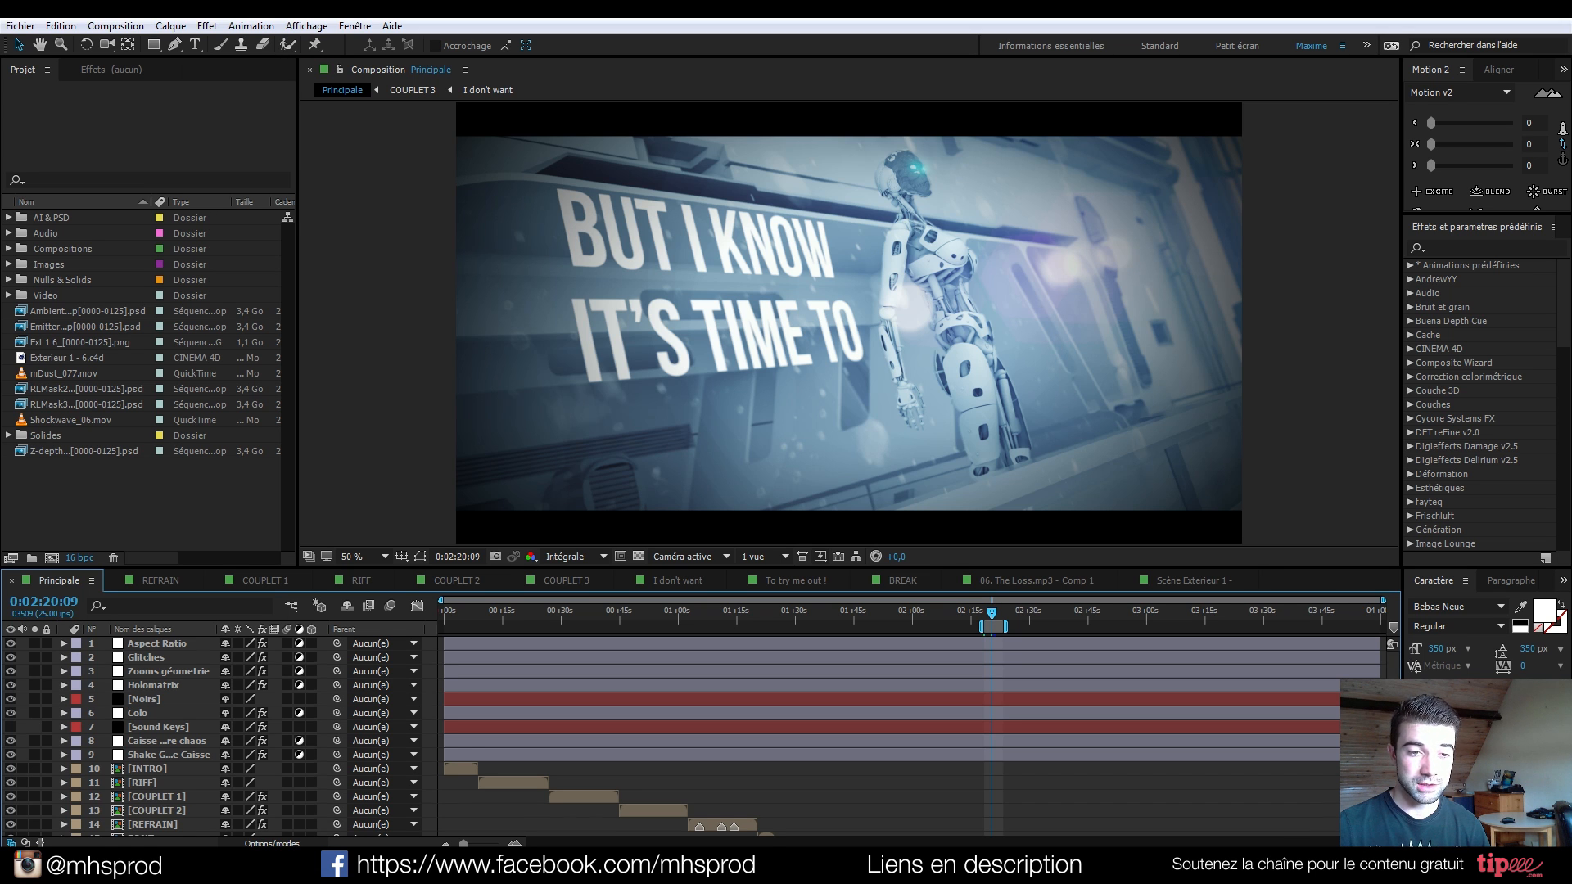
Open the BREAK composition and its nested "06. The Loss.mp3 - Comp 1" composition.
scroll(990, 745, "down", 5)
double_click(150, 783)
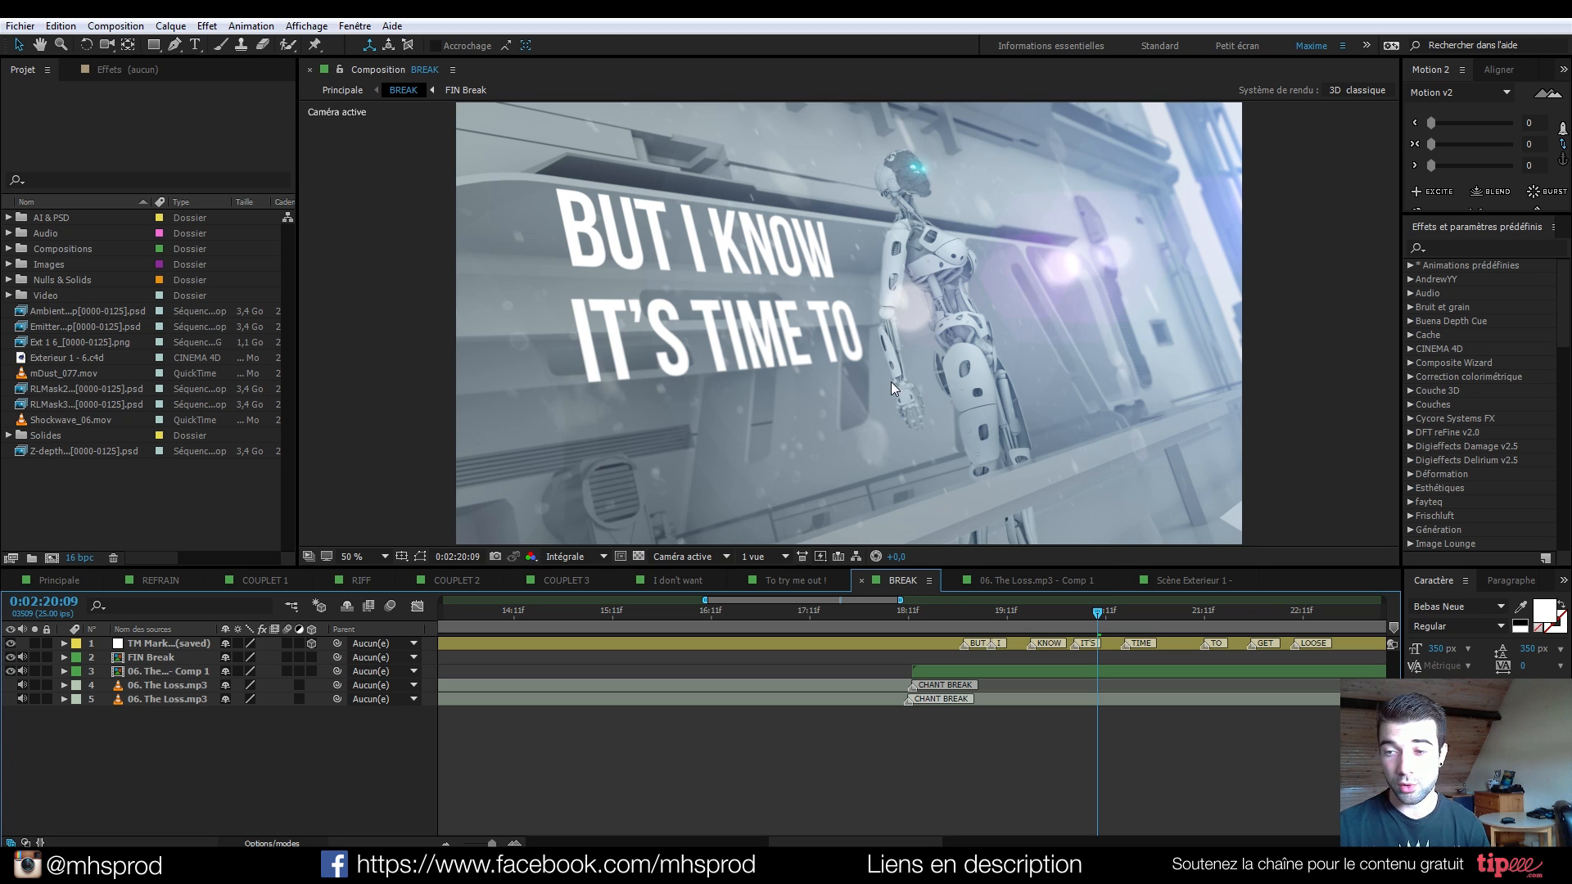
double_click(152, 671)
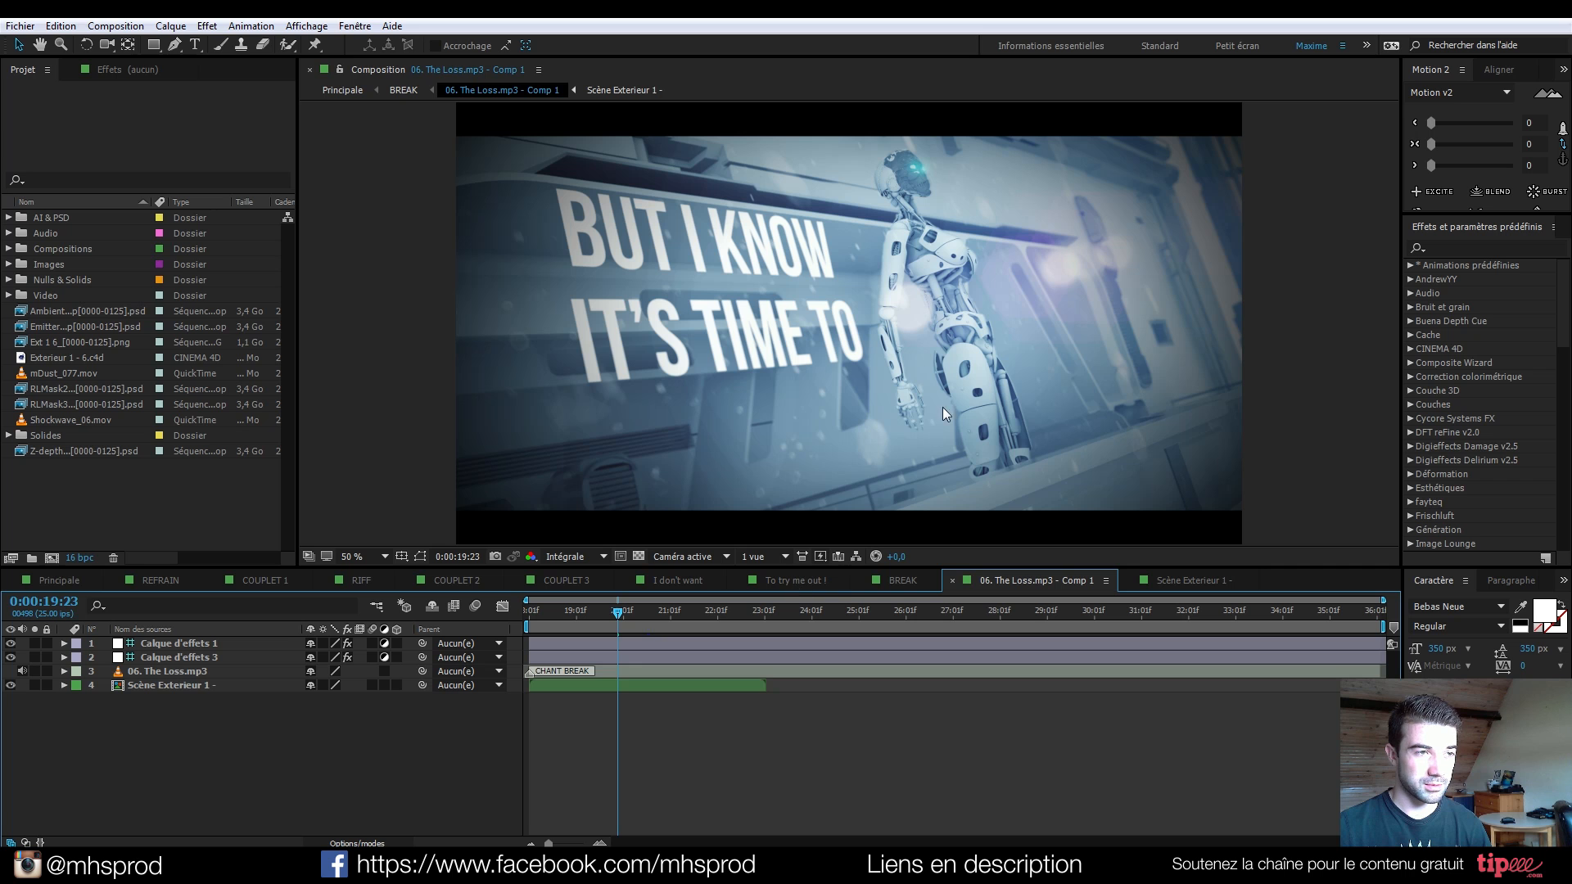
Set the preview resolution to Un quart and scrub through the robot shot to 0:00:21:09.
left_click(602, 557)
left_click(573, 652)
mouse_move(622, 612)
left_mouse_down()
mouse_move(703, 636)
mouse_move(632, 631)
mouse_move(729, 642)
mouse_move(642, 635)
left_mouse_up()
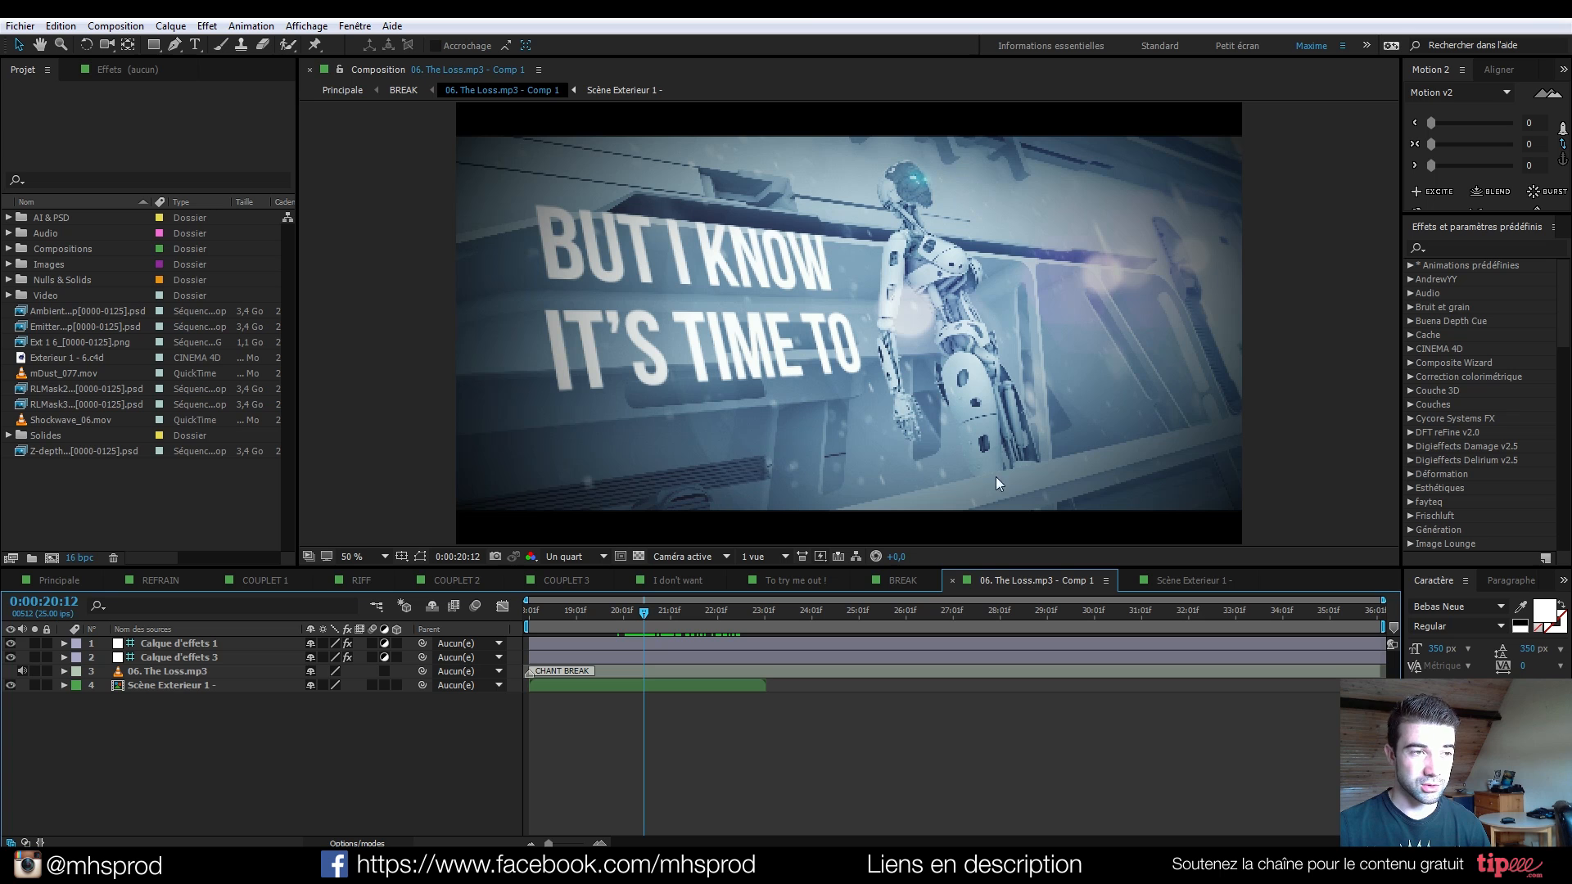
left_click_drag(655, 612, 685, 622)
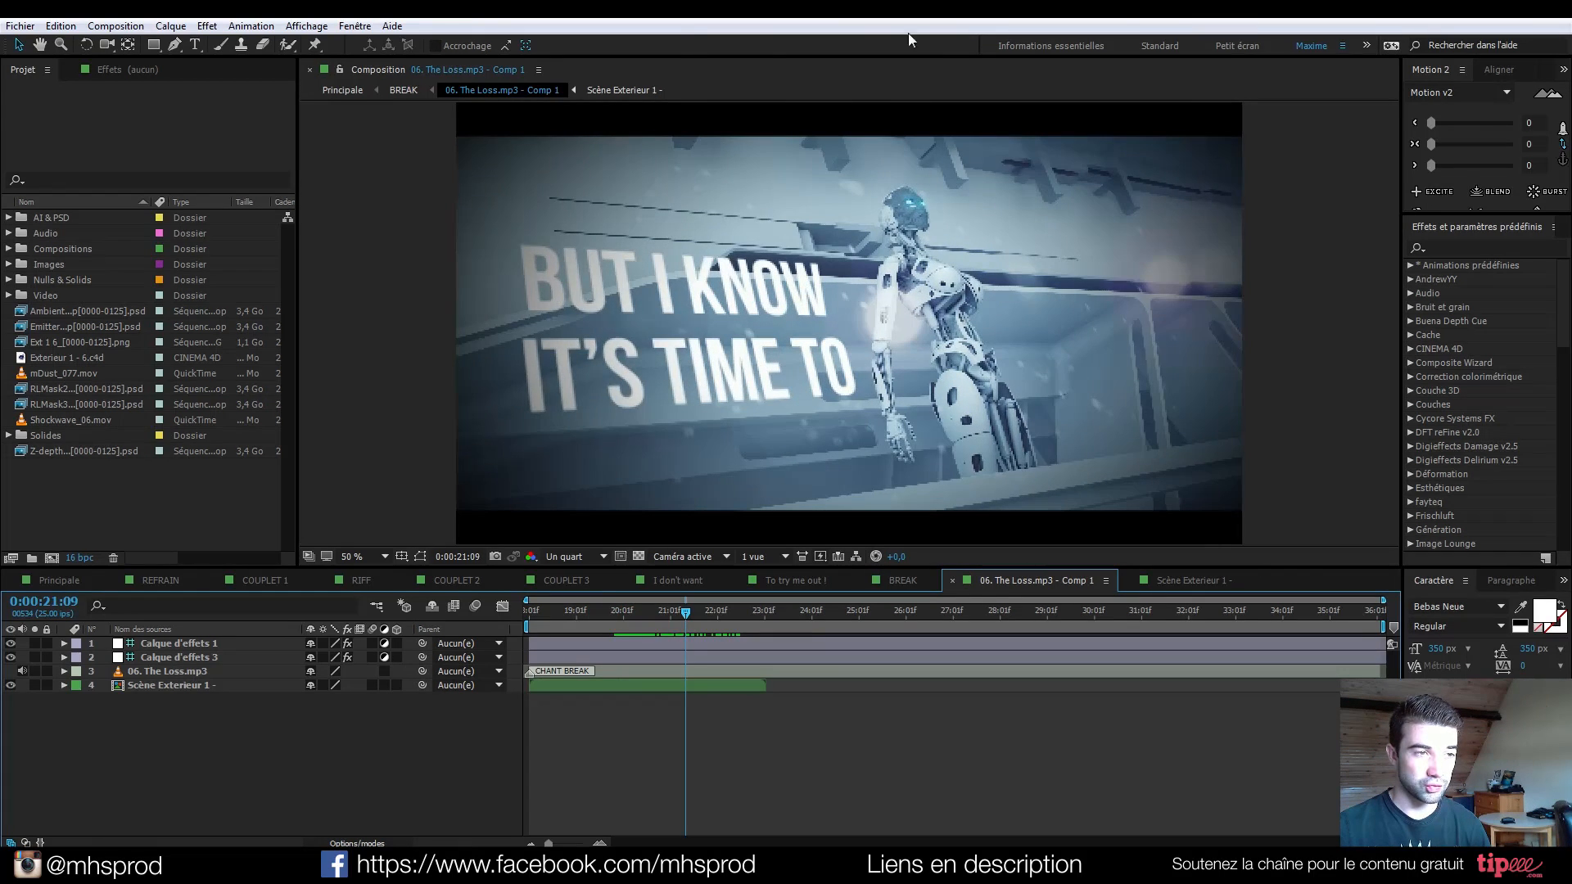
Open the nested Scène Exterieur 1 composition and collapse the properties of the "but i know it's time to" layer.
double_click(165, 685)
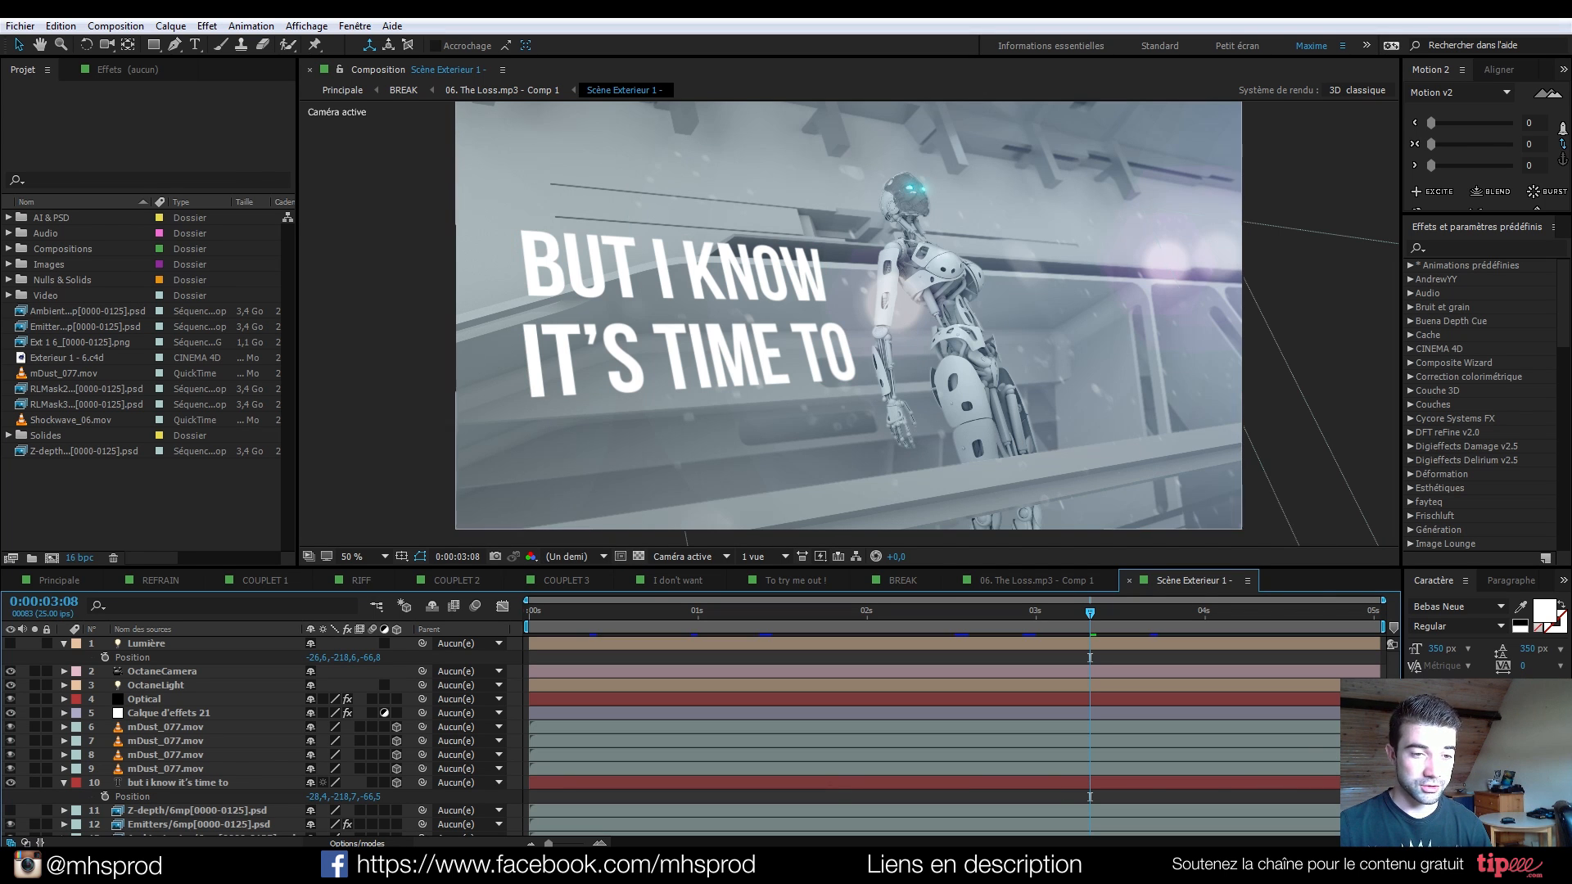
scroll(818, 737, "down", 3)
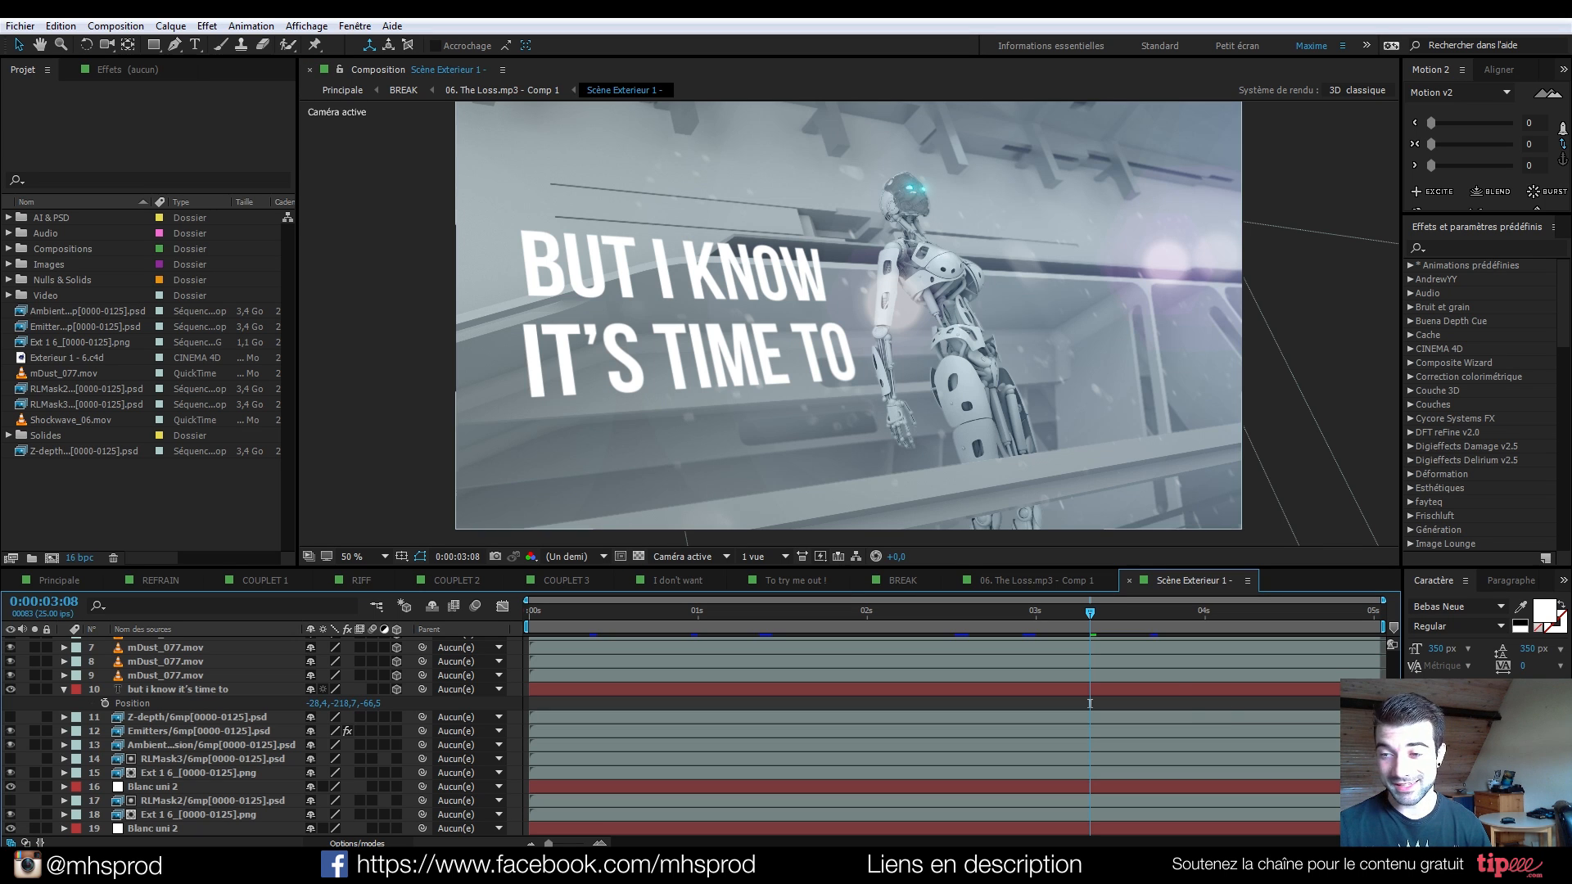
left_click(64, 689)
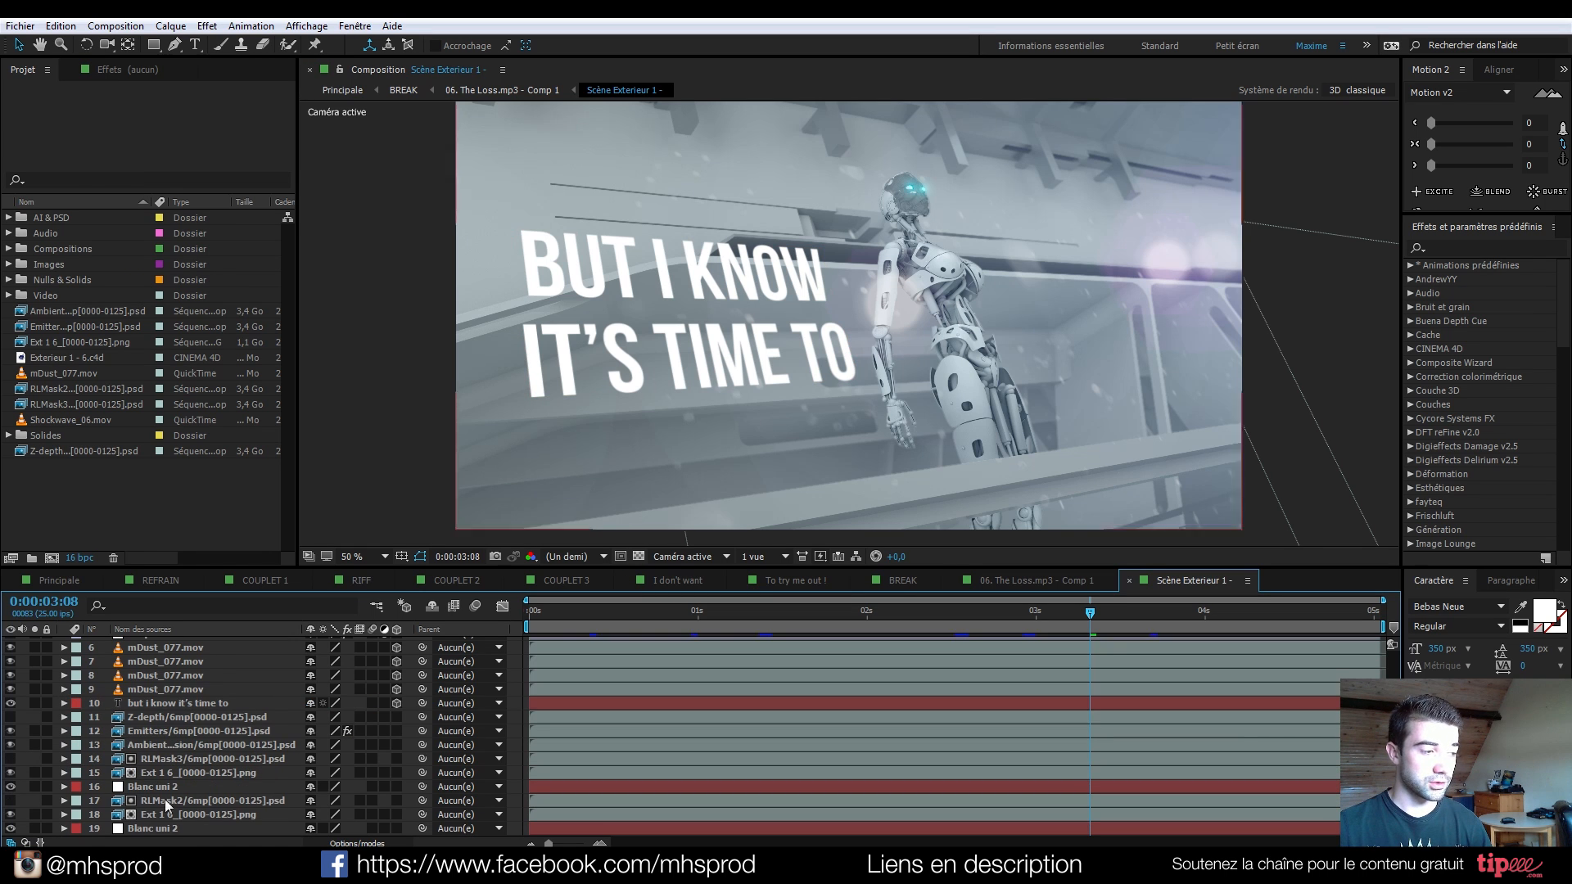
Solo the background Ext 1 6, robot Ext 1 6, Ambient and Emitters layers one at a time to examine each render pass.
left_click(36, 816)
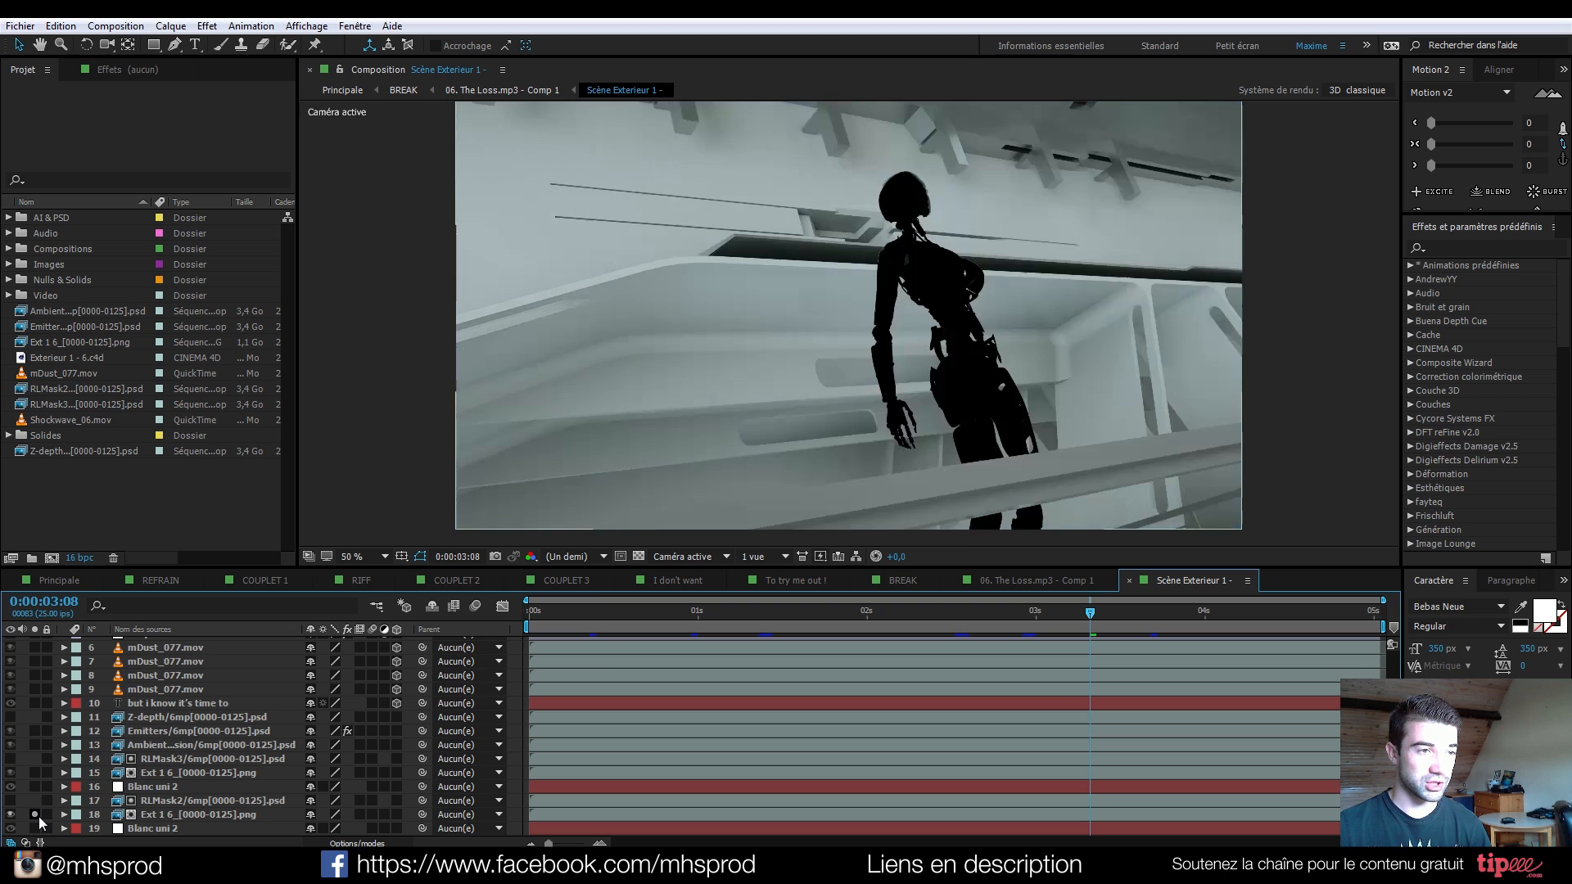
left_click(35, 816)
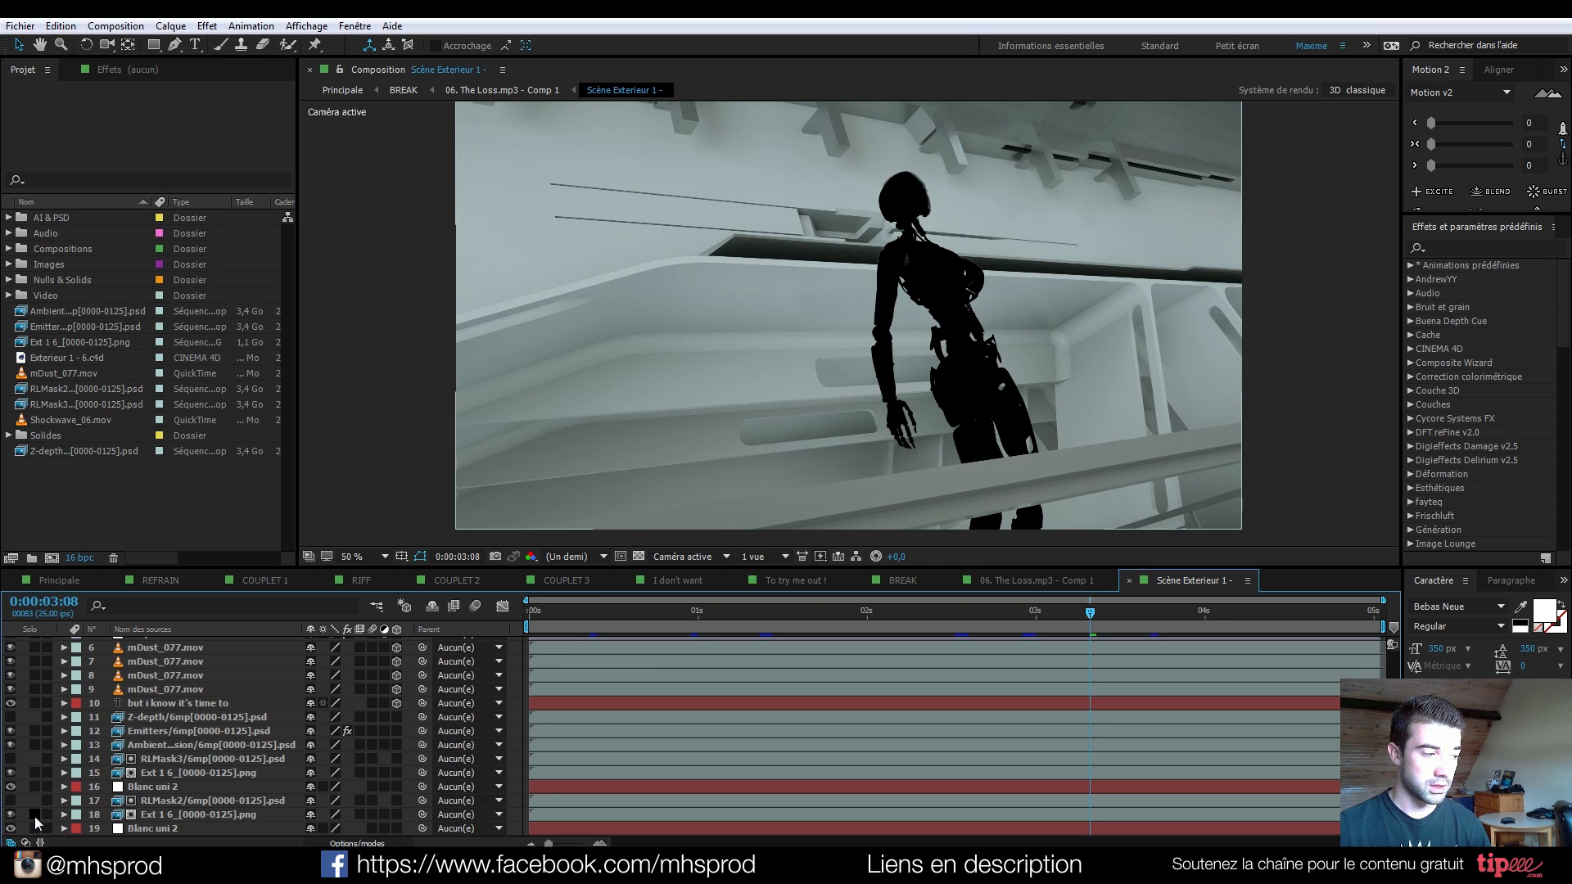
left_click(35, 772)
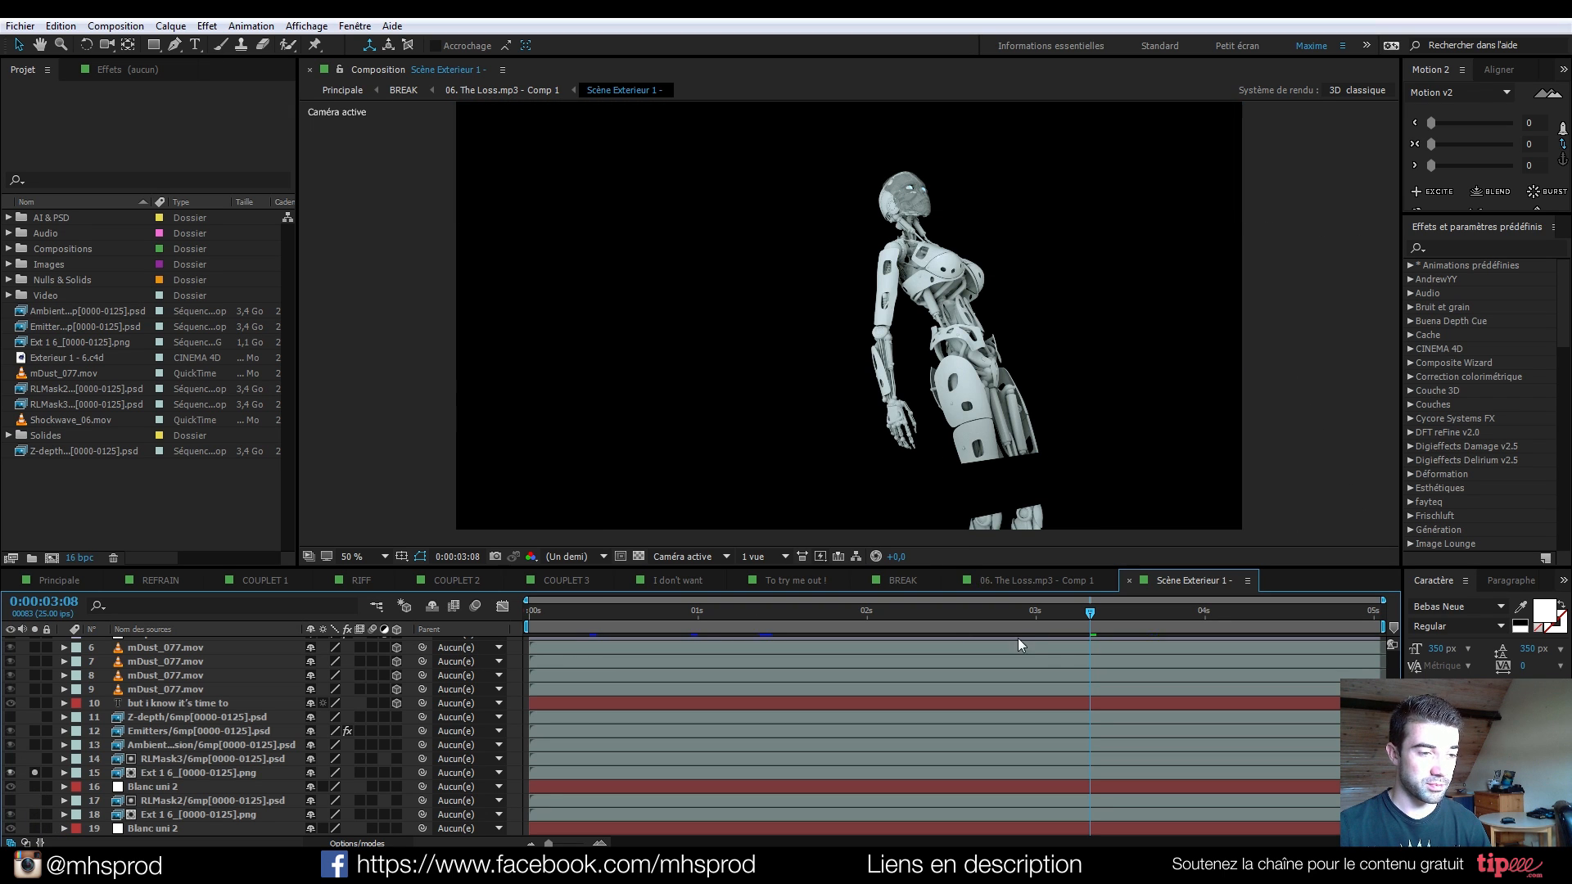
left_click(33, 774)
left_click(36, 744)
left_click(36, 744)
left_click(36, 736)
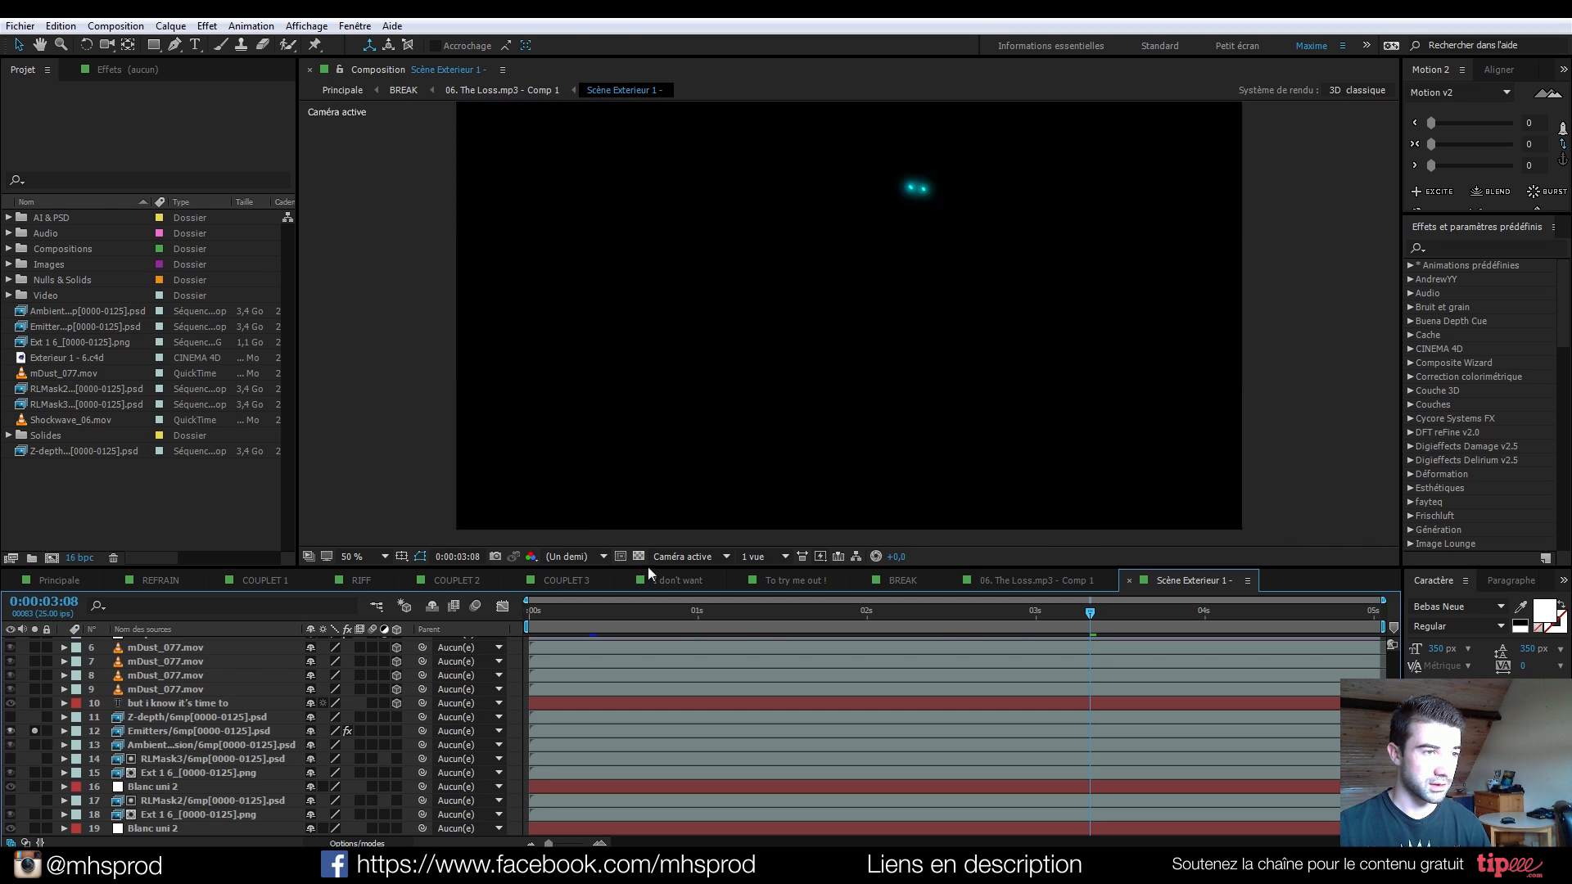
left_click(33, 730)
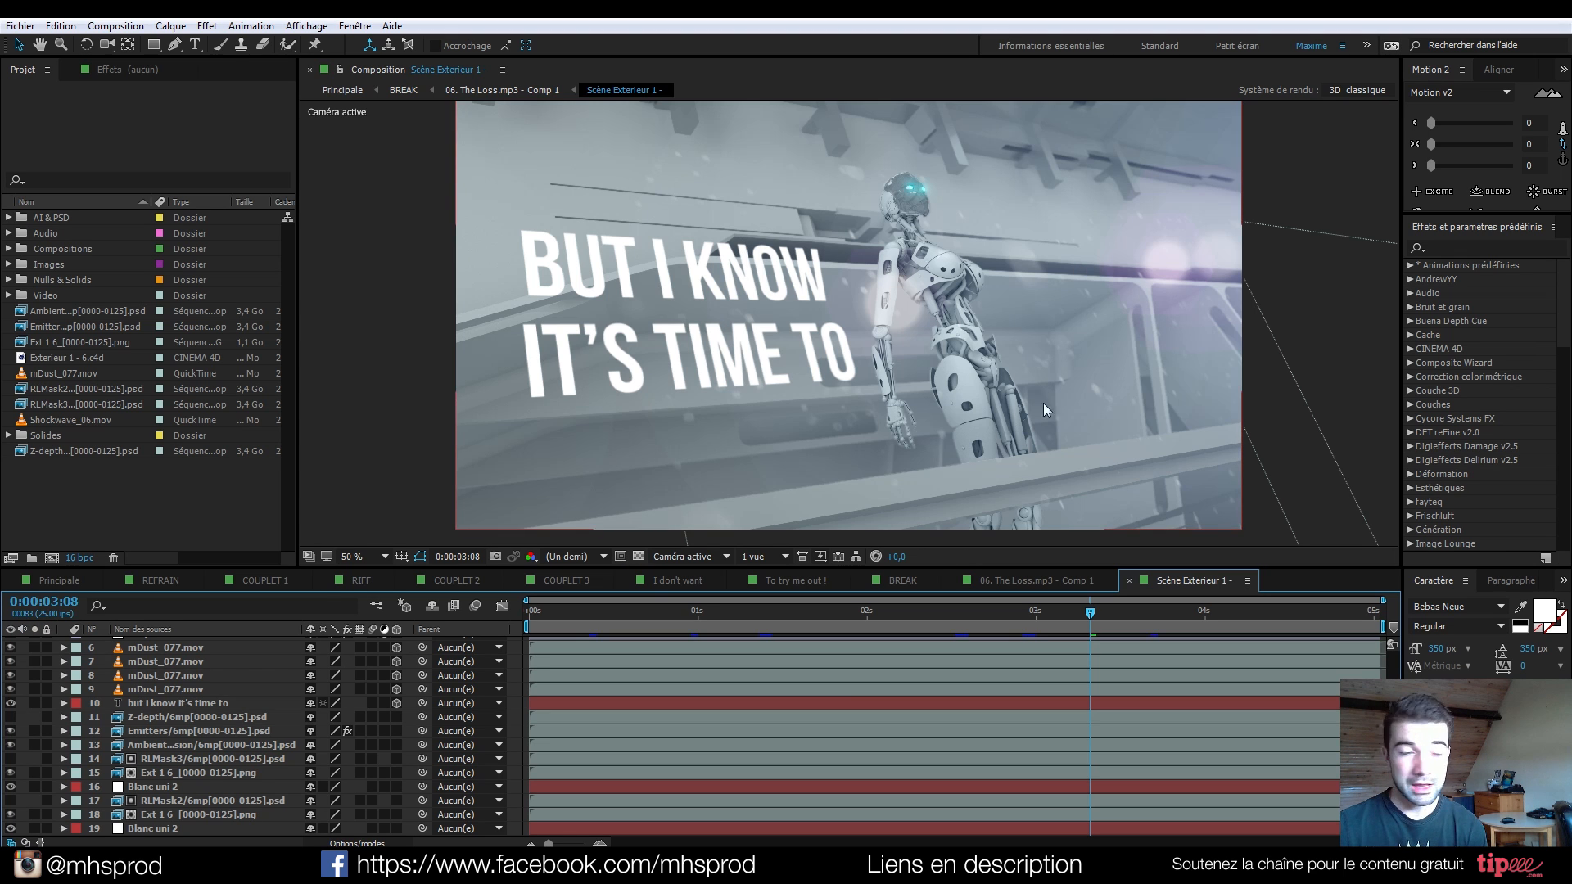
Set the scene's preview resolution to Un quart and examine the placement of the mDust_077.mov layers while scrubbing to 0:00:02:24.
scroll(184, 700, "up", 1)
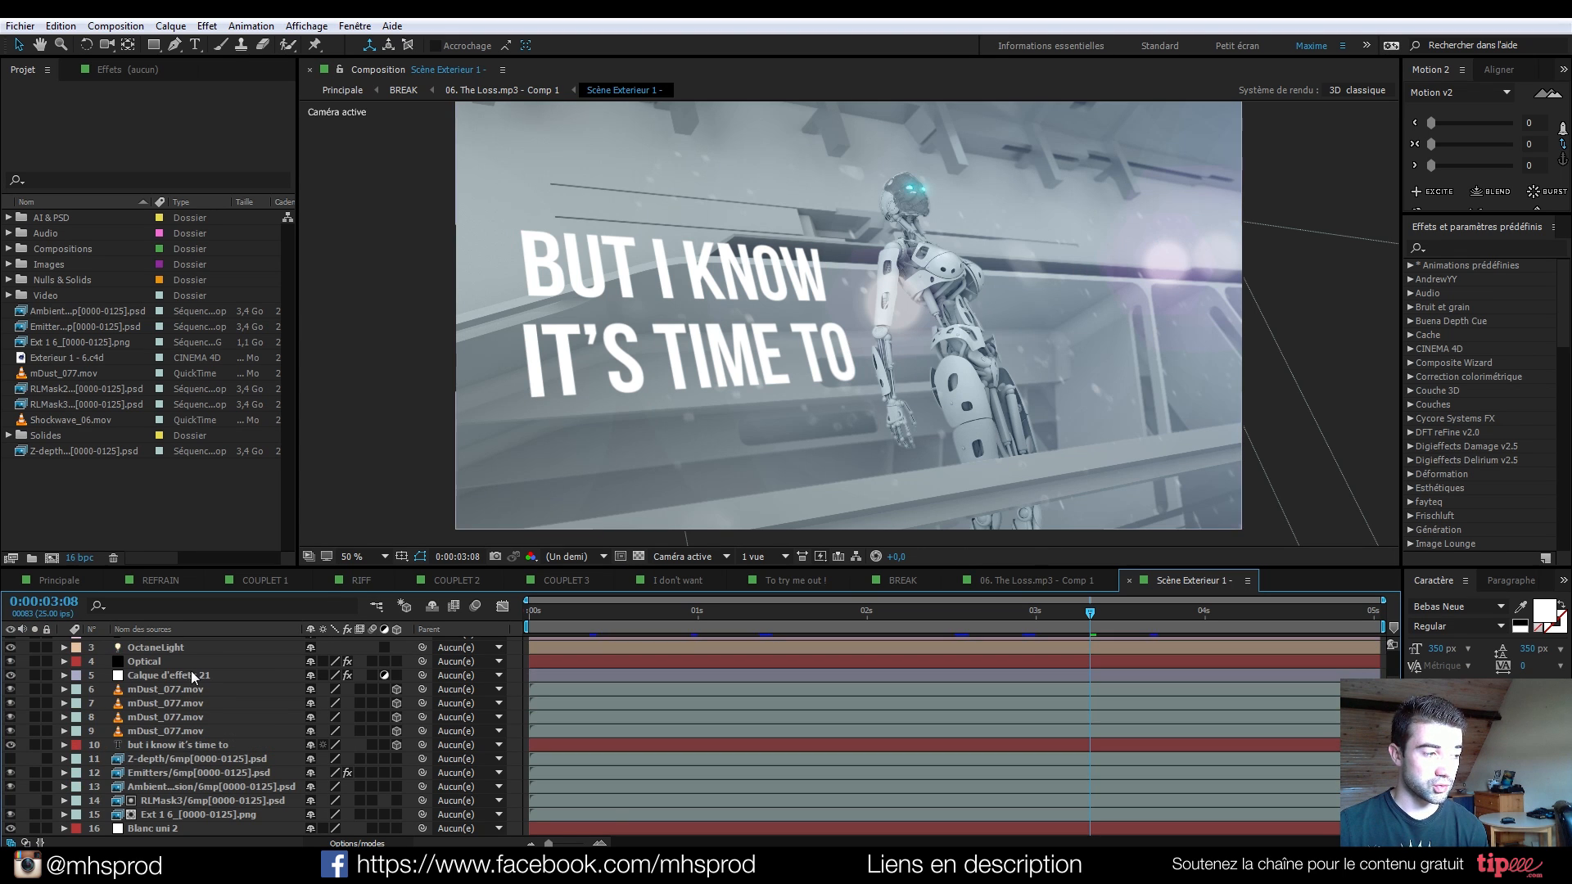
scroll(175, 712, "up", 1)
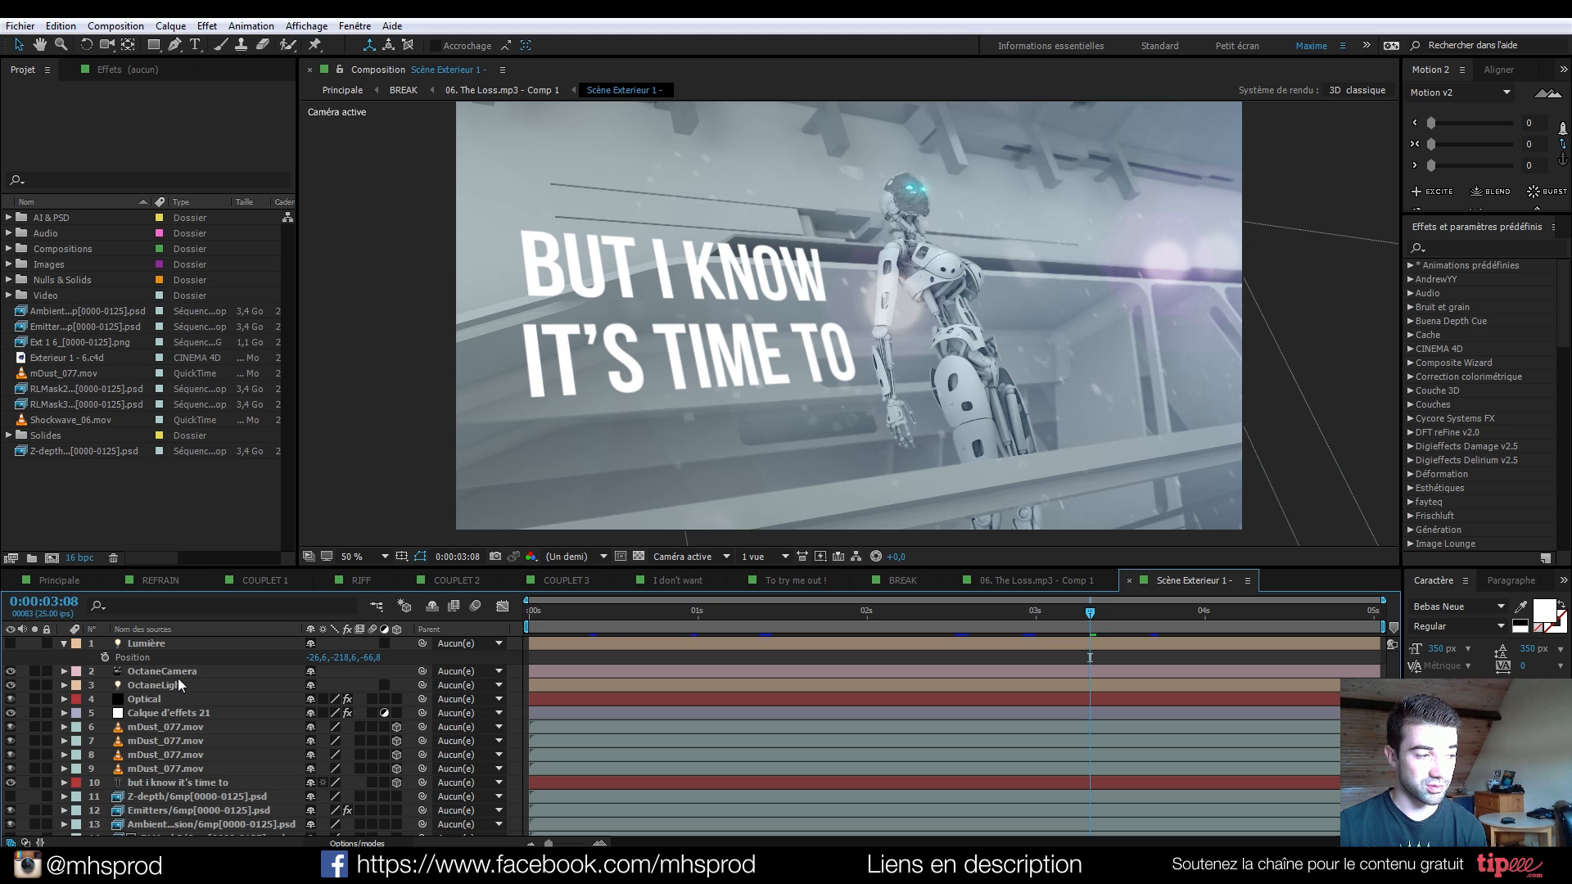
left_click(160, 726)
left_click_drag(935, 612, 806, 614)
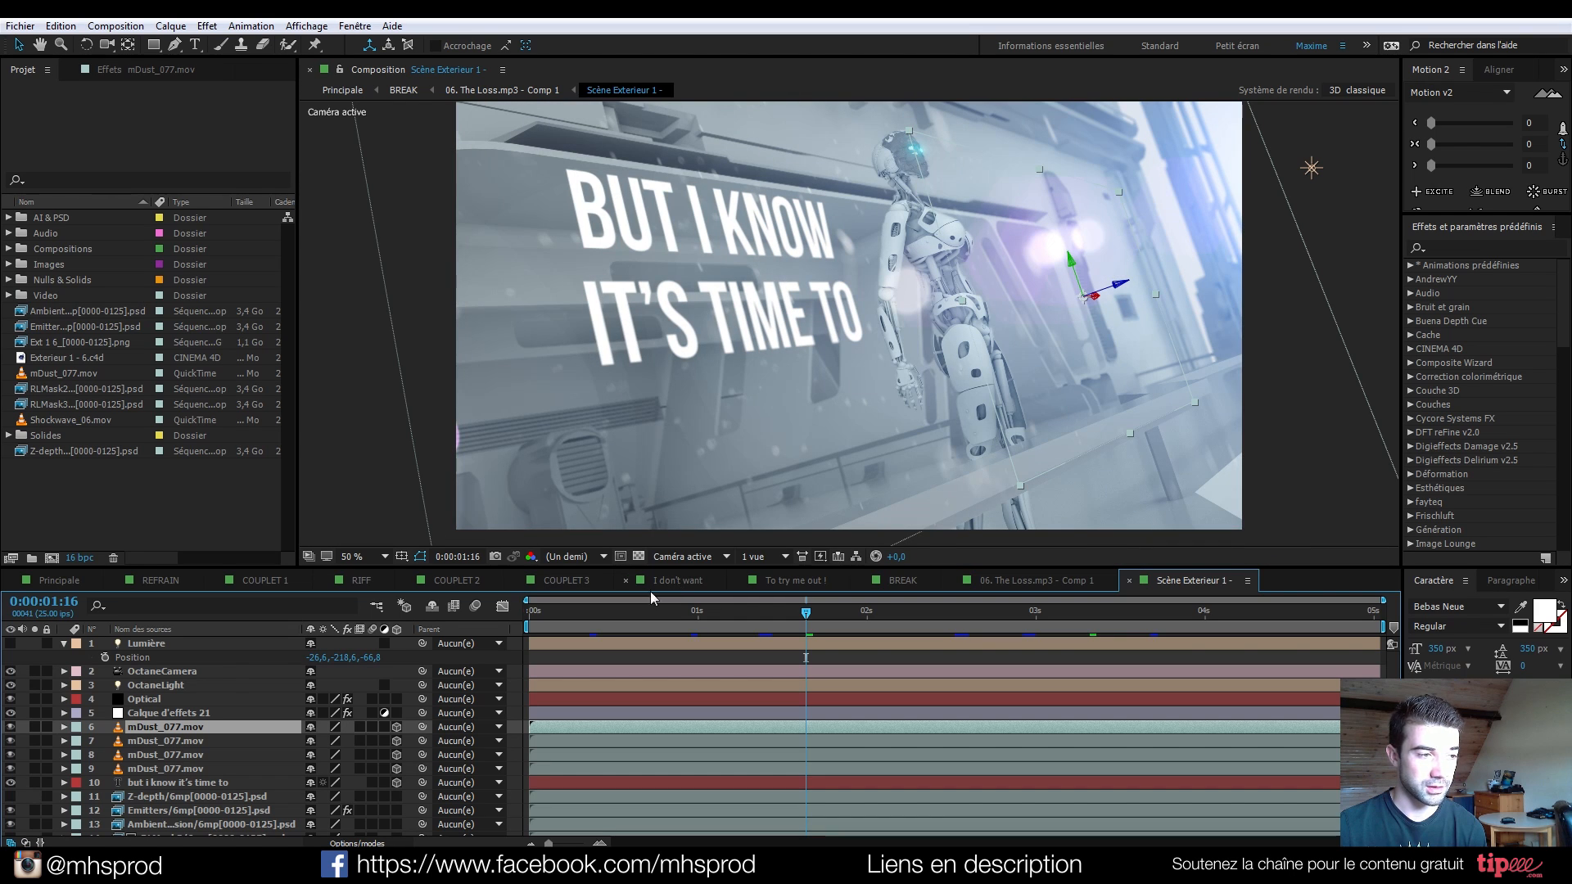
left_click(577, 557)
left_click(587, 654)
left_click_drag(805, 614, 1030, 647)
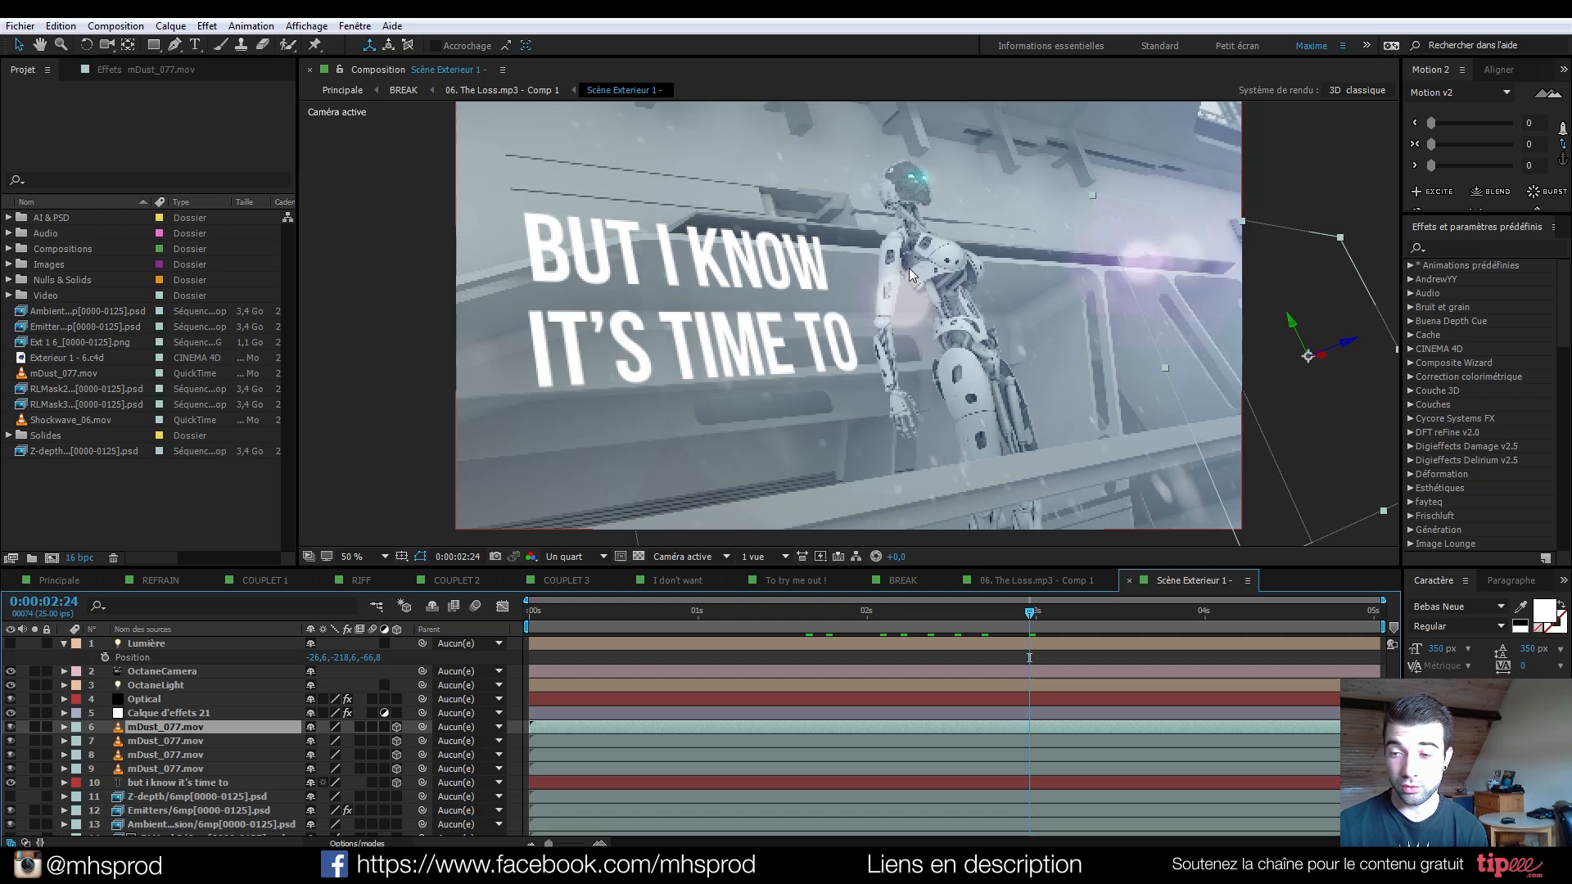
left_click(164, 741)
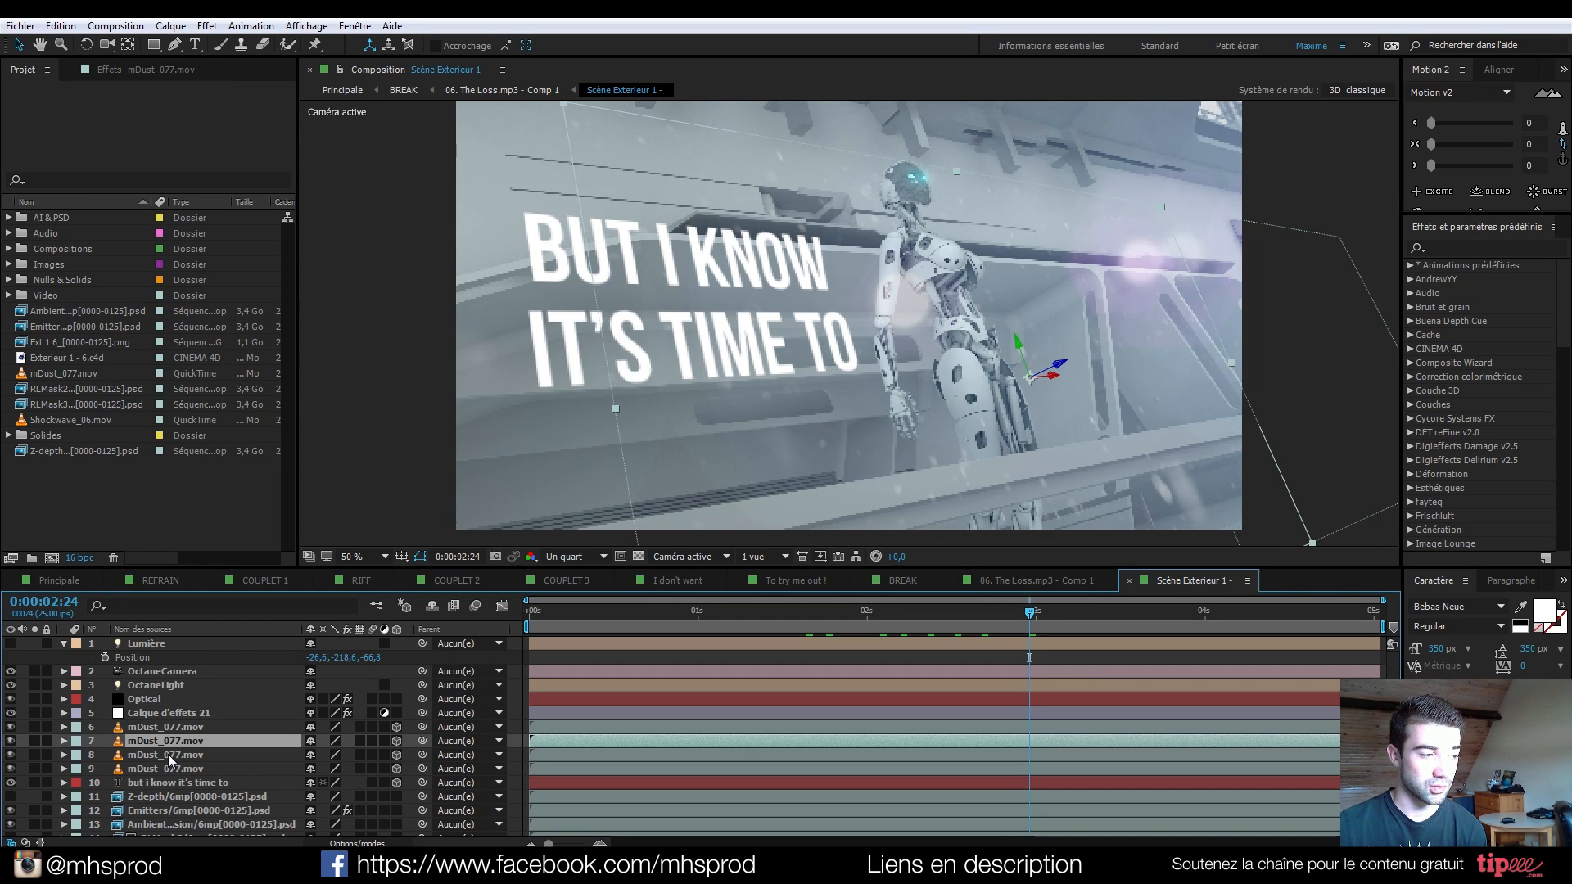
left_click(165, 754)
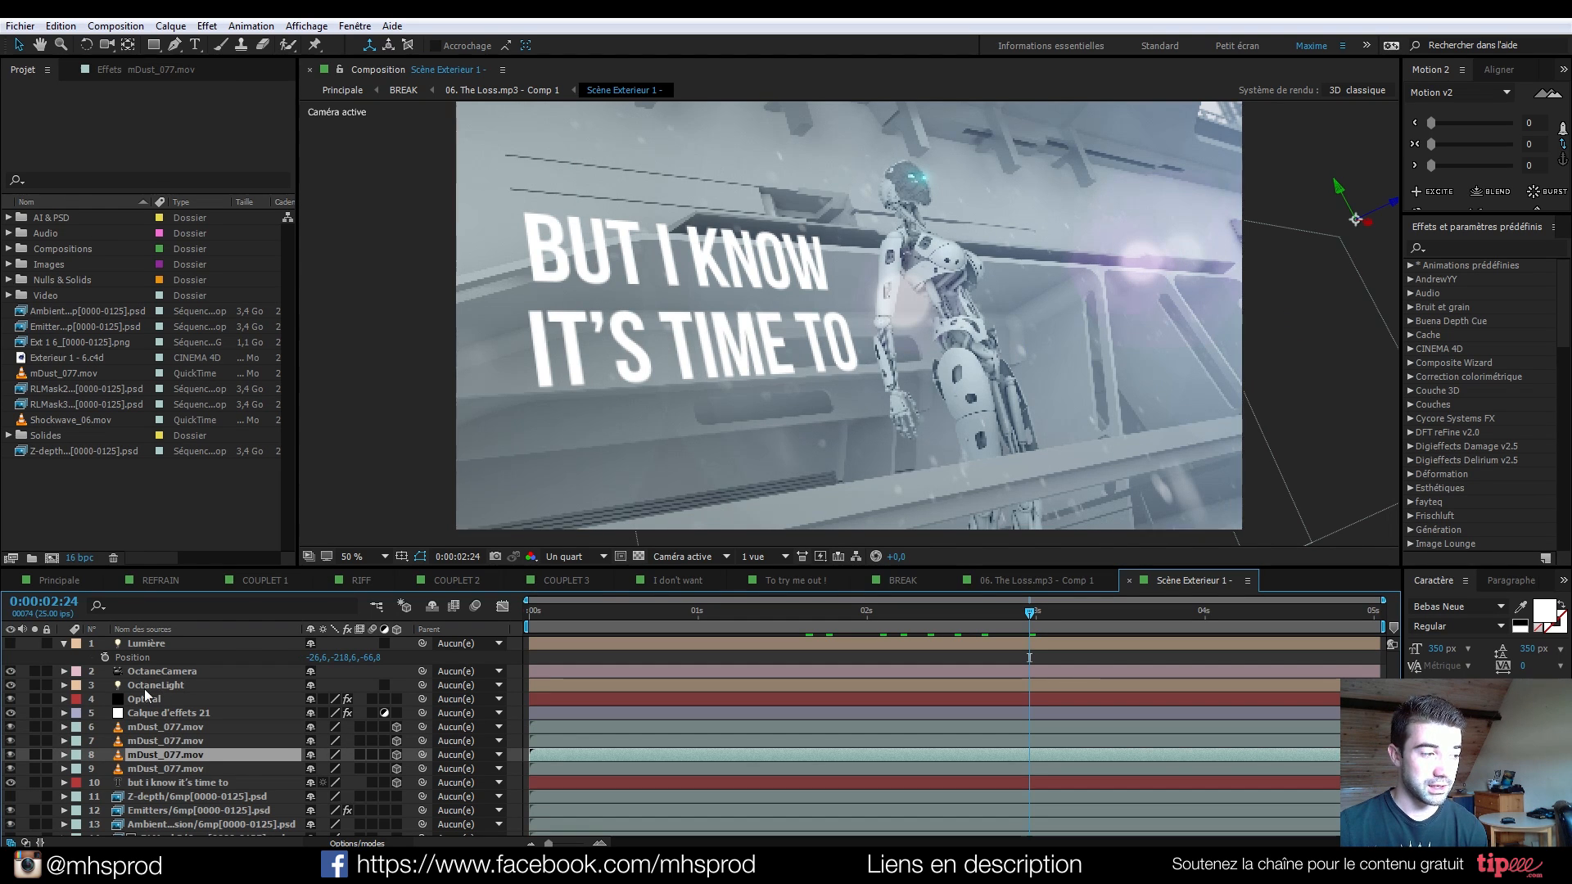
Toggle the Optical layer's visibility off and on, and preview its lens flare over the moving shot.
left_click(147, 698)
left_click_drag(950, 613, 840, 614)
left_click(11, 699)
left_click(11, 699)
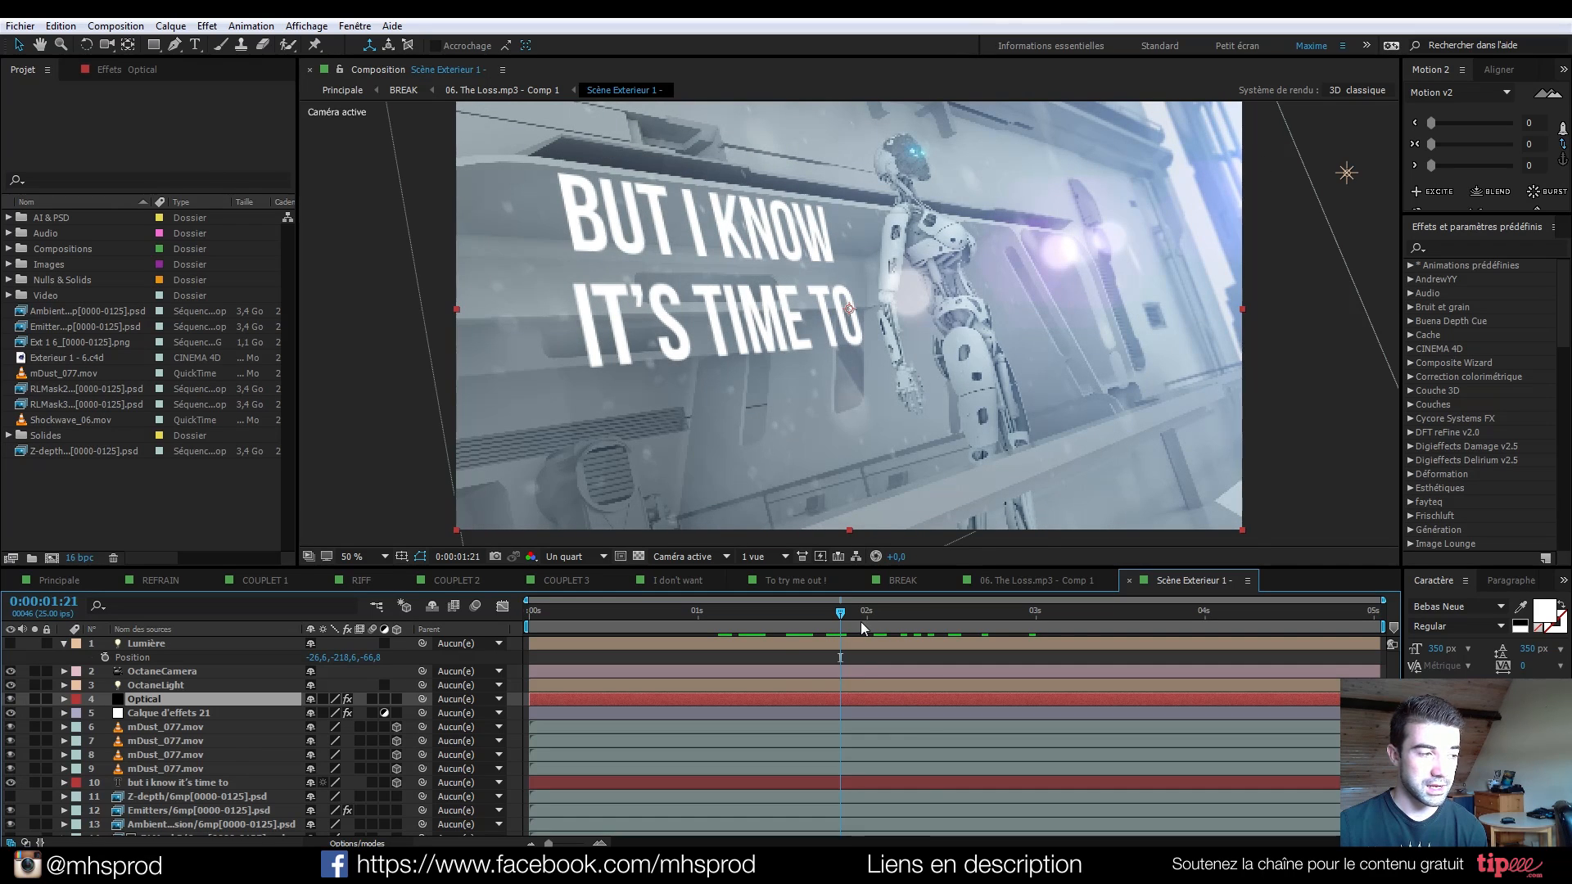
key("space")
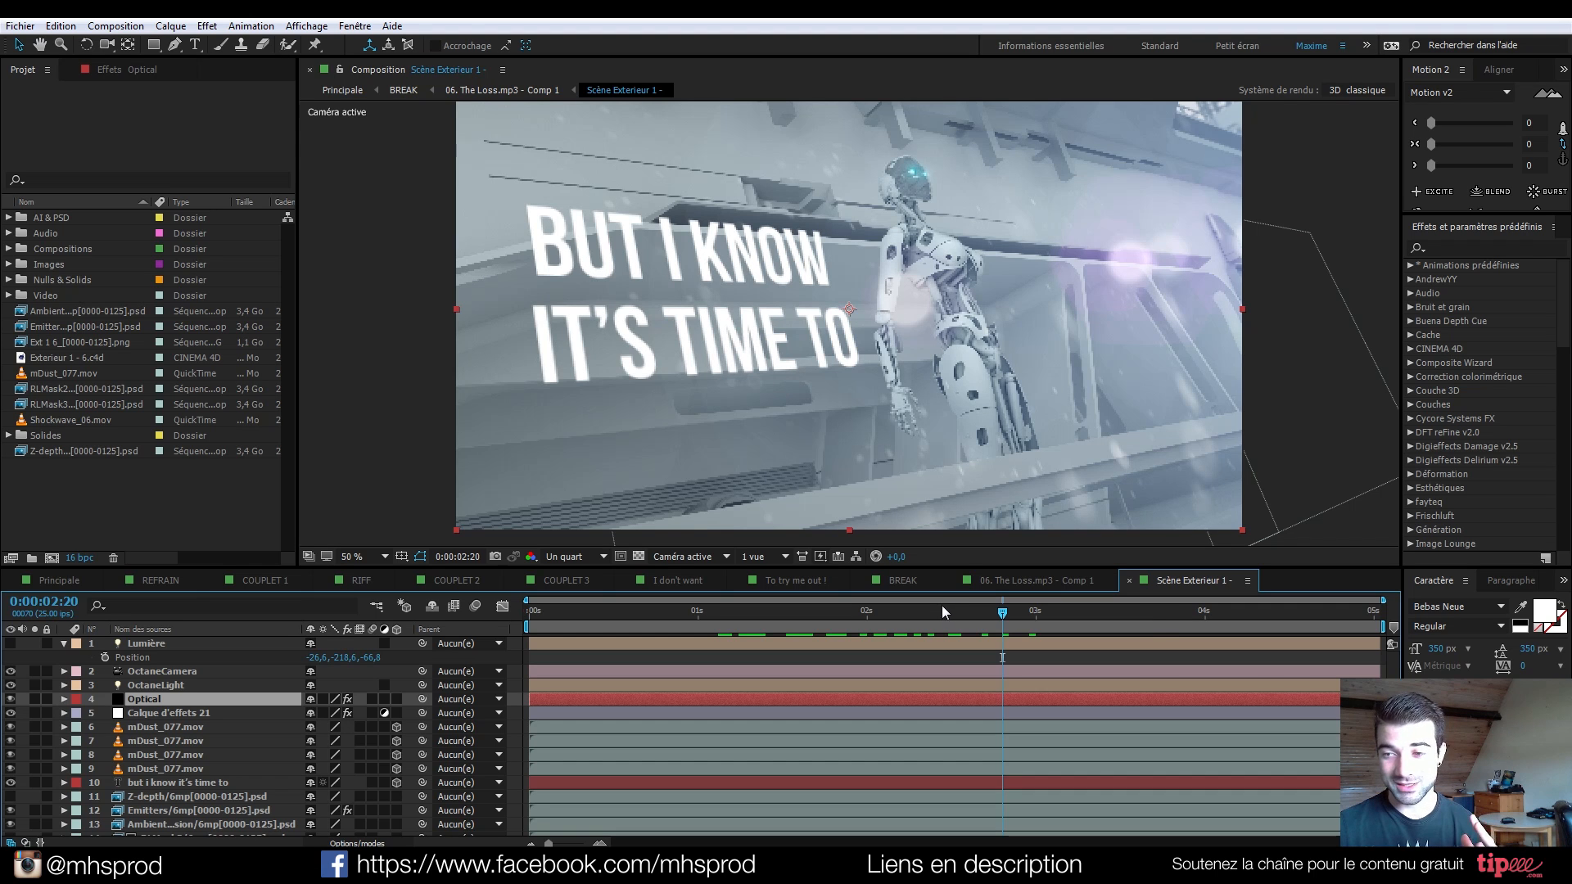
Switch to Cinema 4D, open the robot scene from the recent files and scrub through its camera animation.
left_click(467, 860)
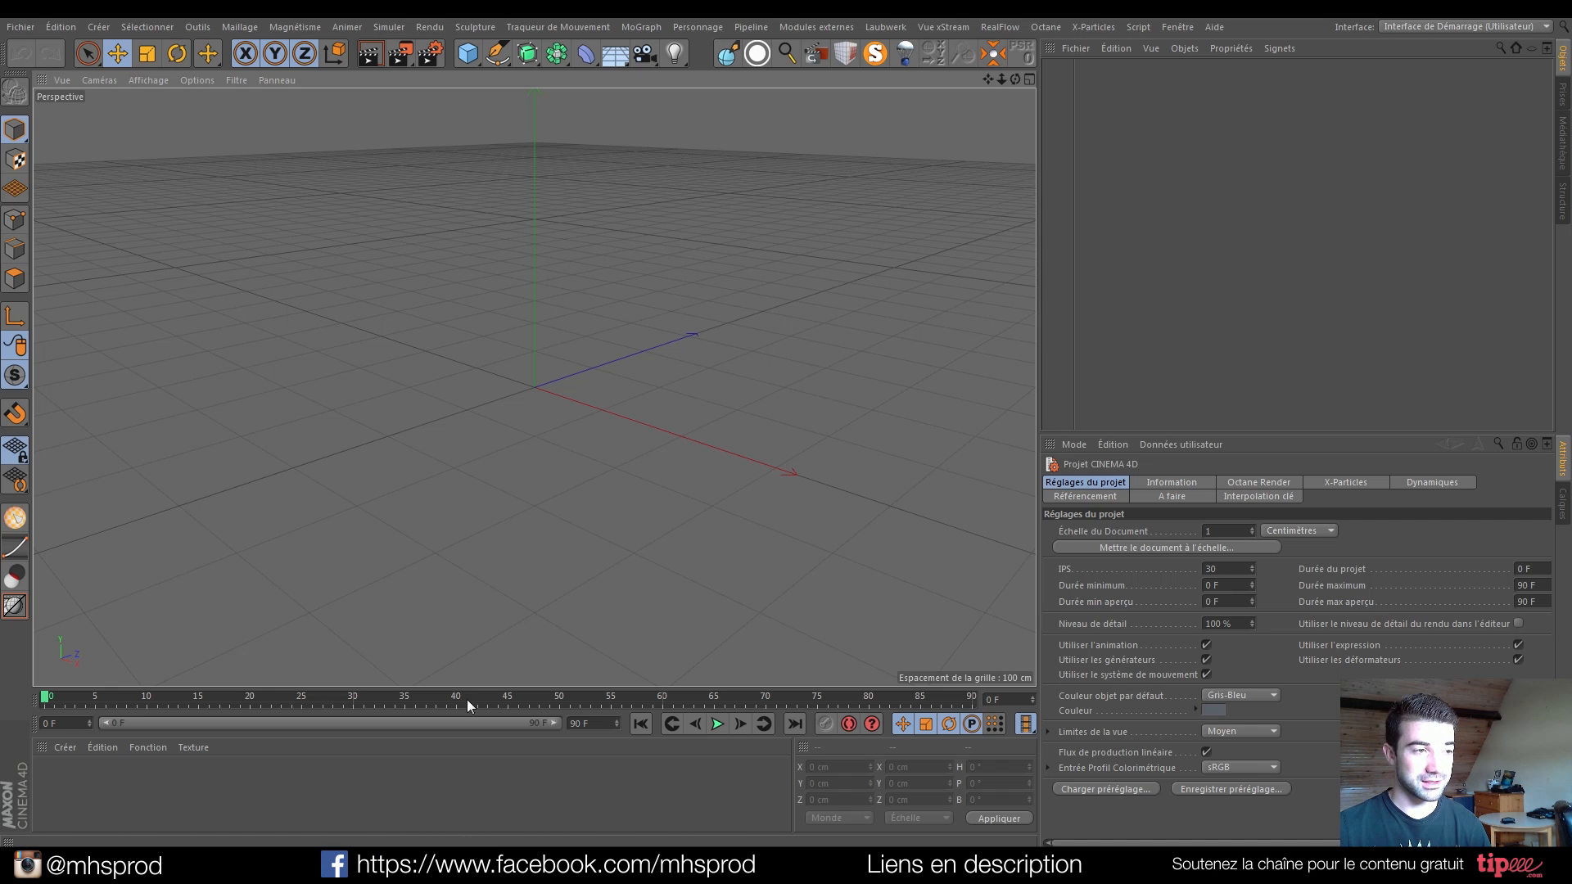
left_click(22, 29)
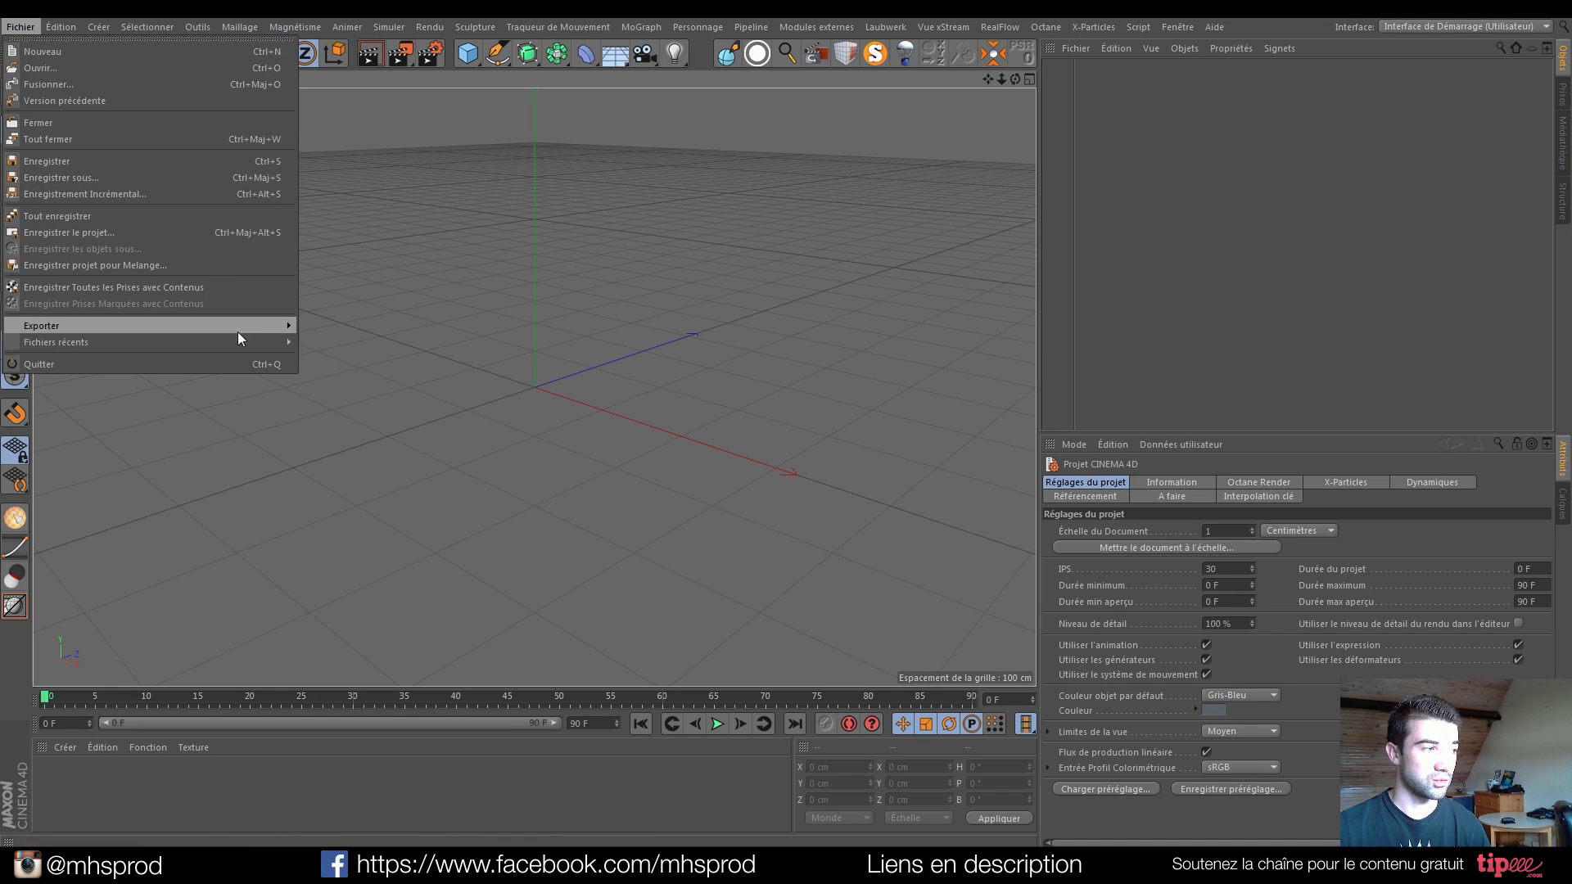
mouse_move(277, 341)
left_click(536, 359)
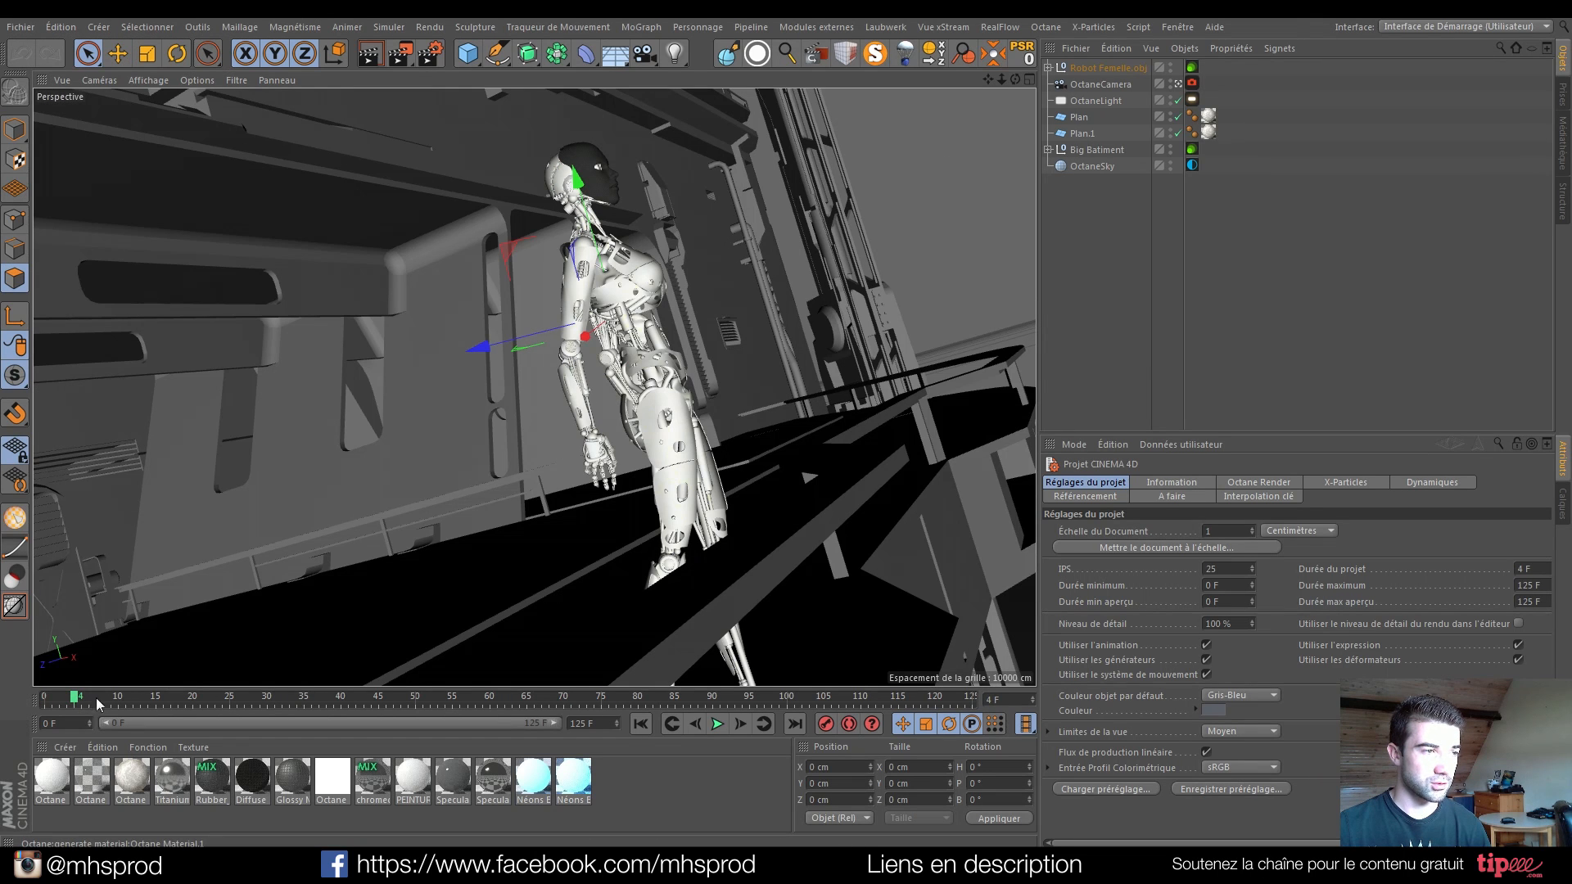
mouse_move(111, 701)
left_mouse_down()
mouse_move(985, 704)
mouse_move(585, 724)
mouse_move(42, 700)
mouse_move(625, 695)
left_mouse_up()
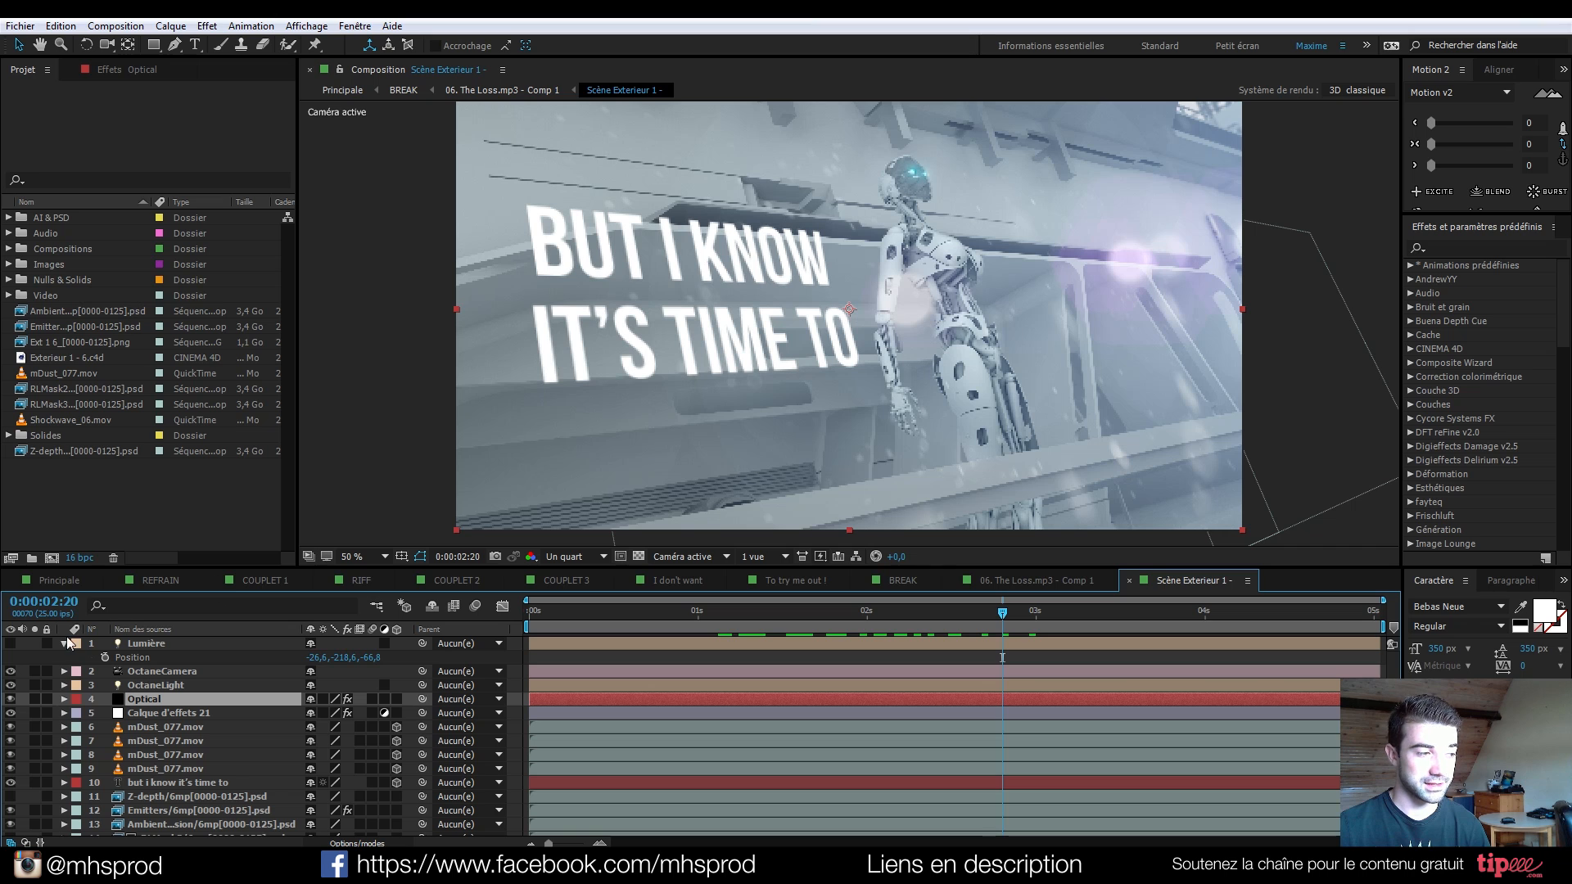
Switch to After Effects, hide the "but i know it's time to" layer, and preview the shot with its OctaneCamera and OctaneLight layers.
left_click(10, 782)
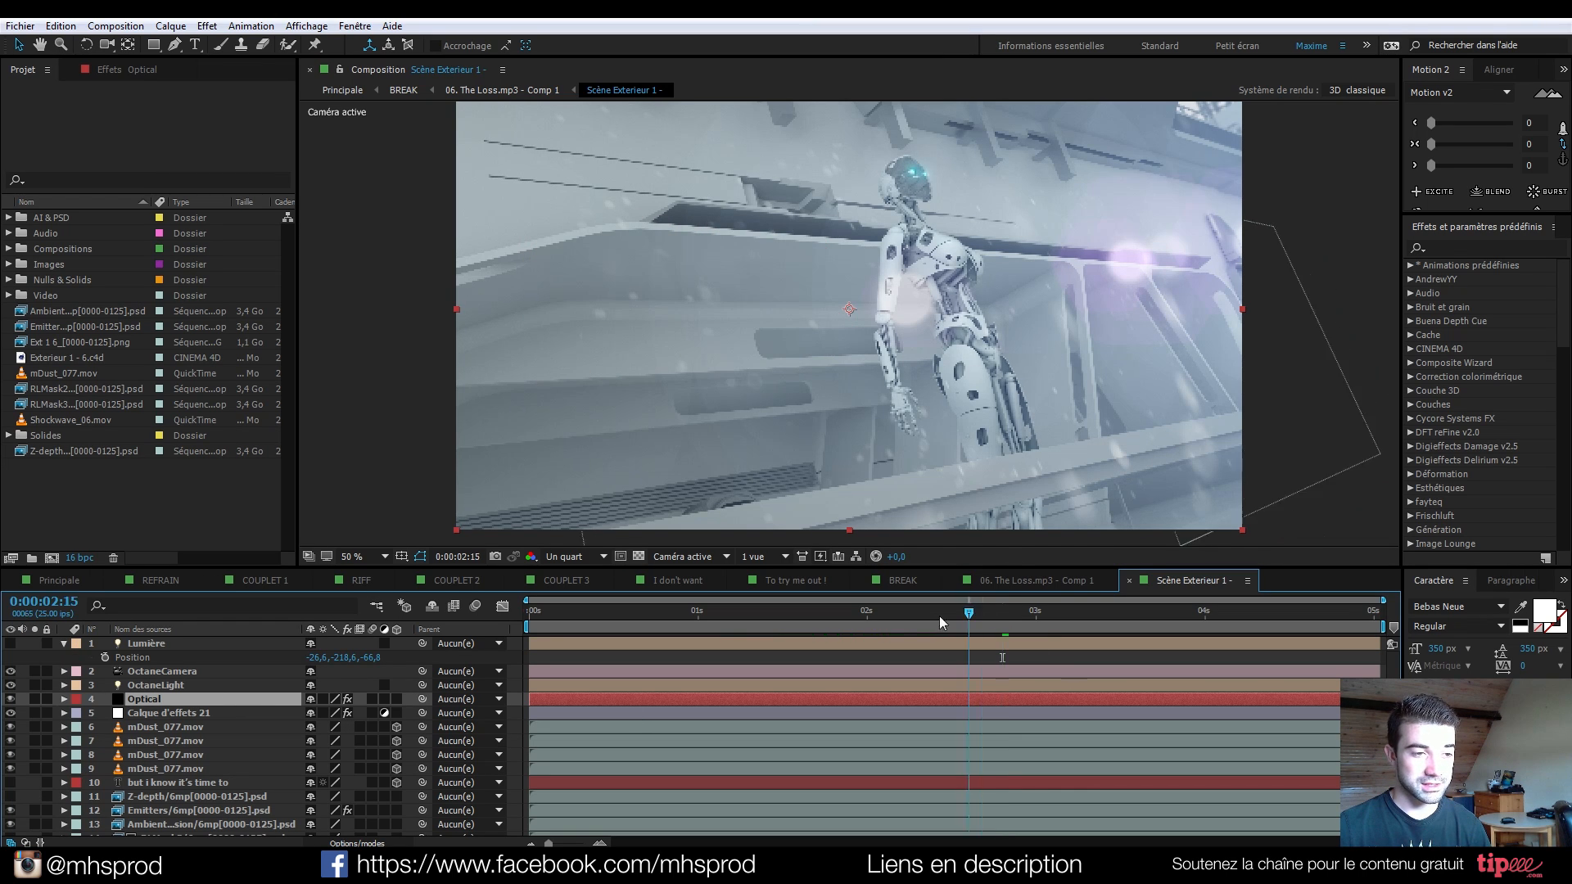
key("space")
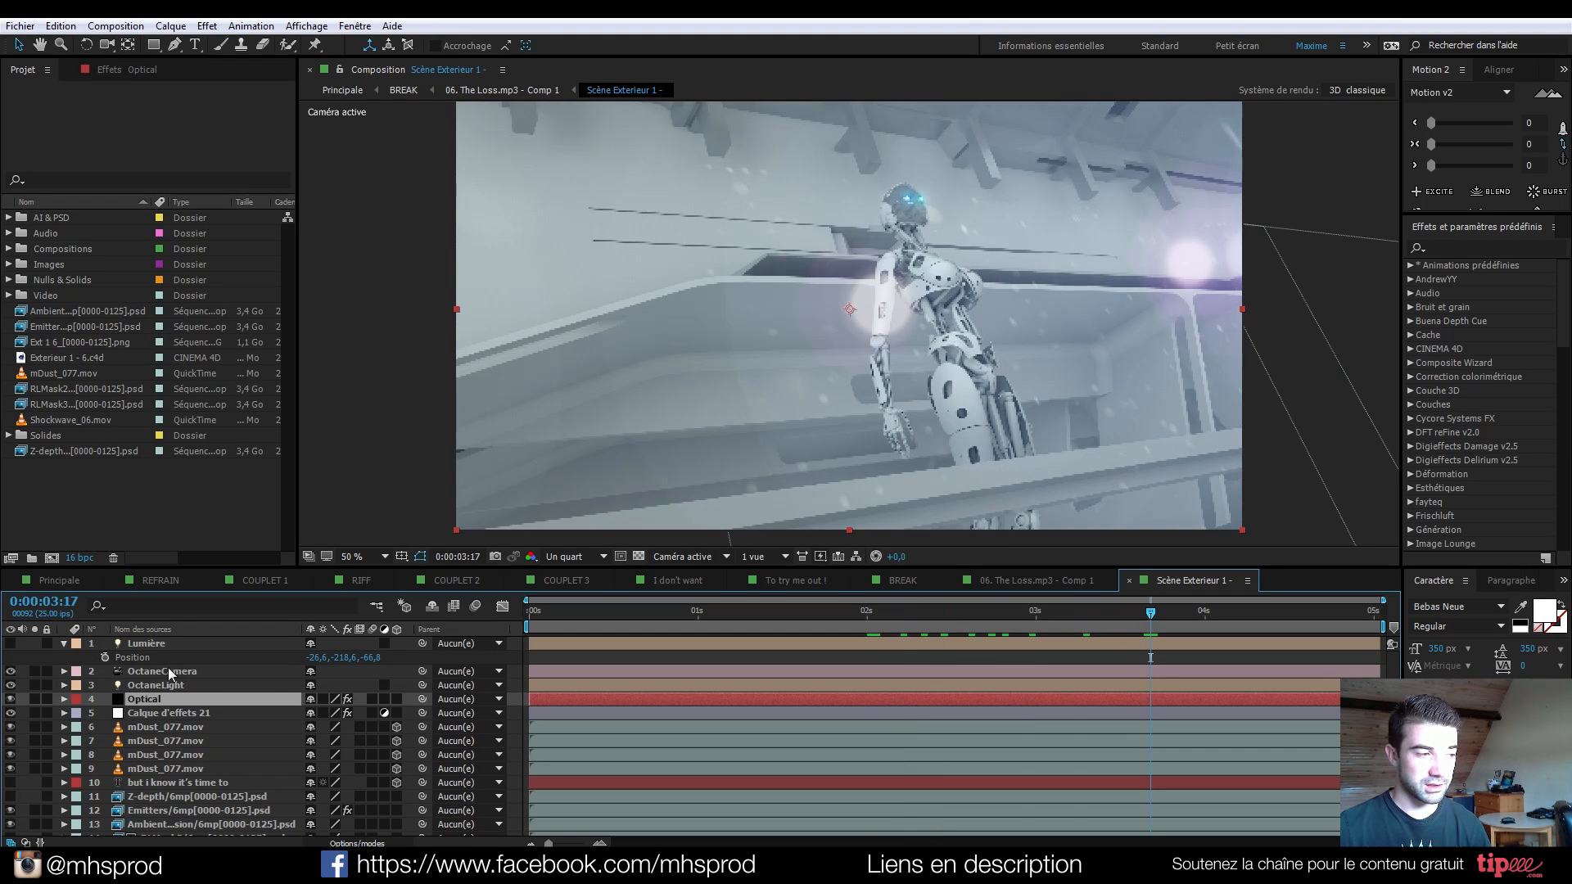
left_click(154, 673)
left_click(154, 686)
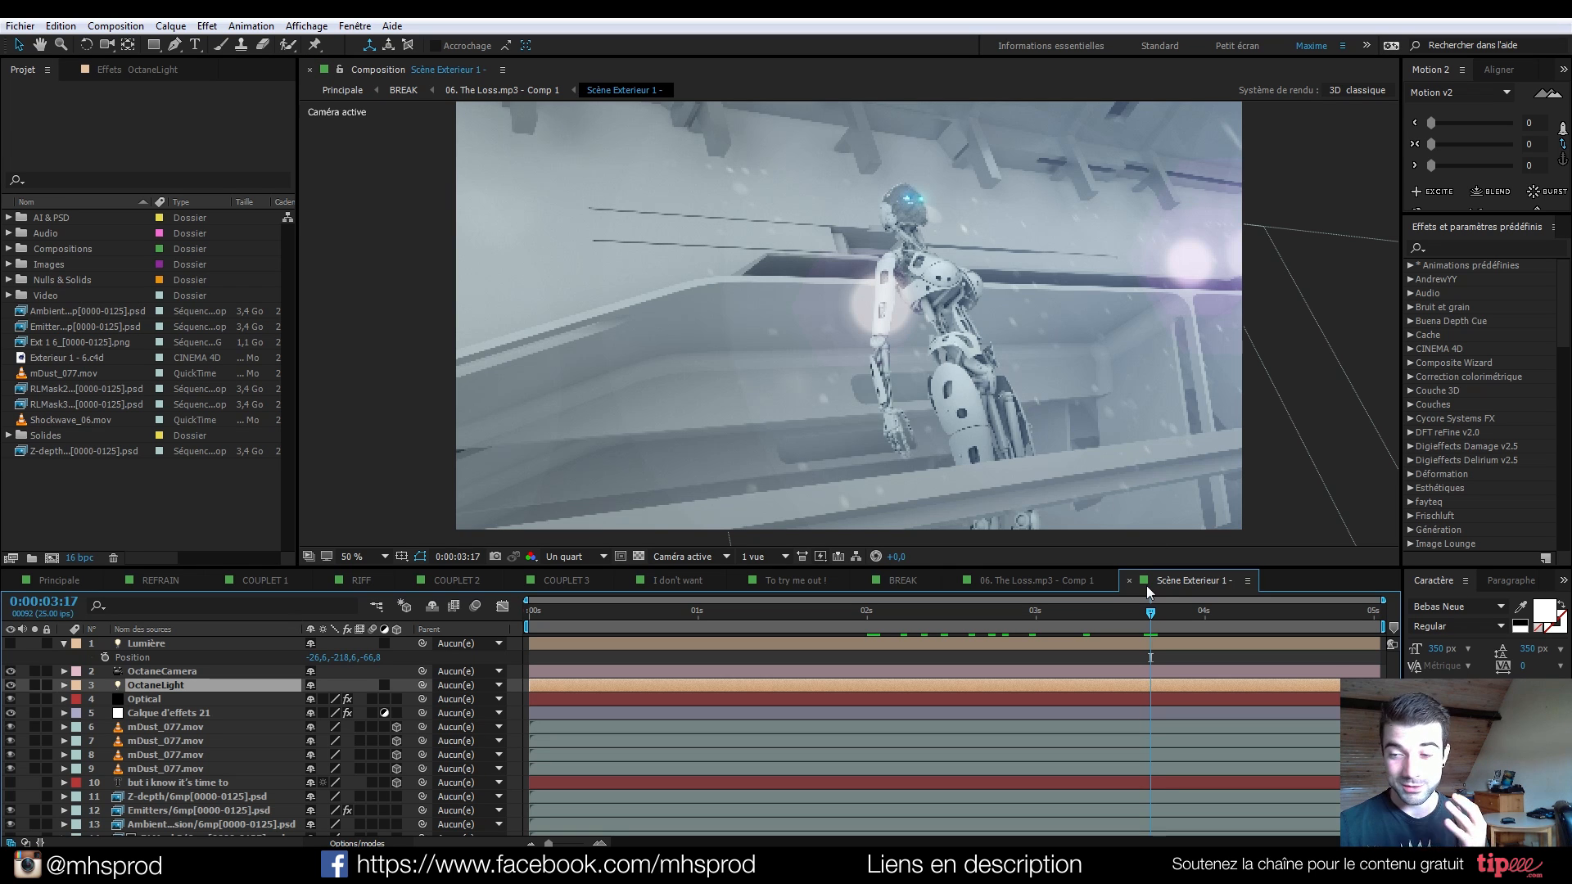
Add a text layer reading "tutorial" over the robot shot at 0:00:02:14 and make it a 3D layer.
left_click_drag(1045, 612, 962, 616)
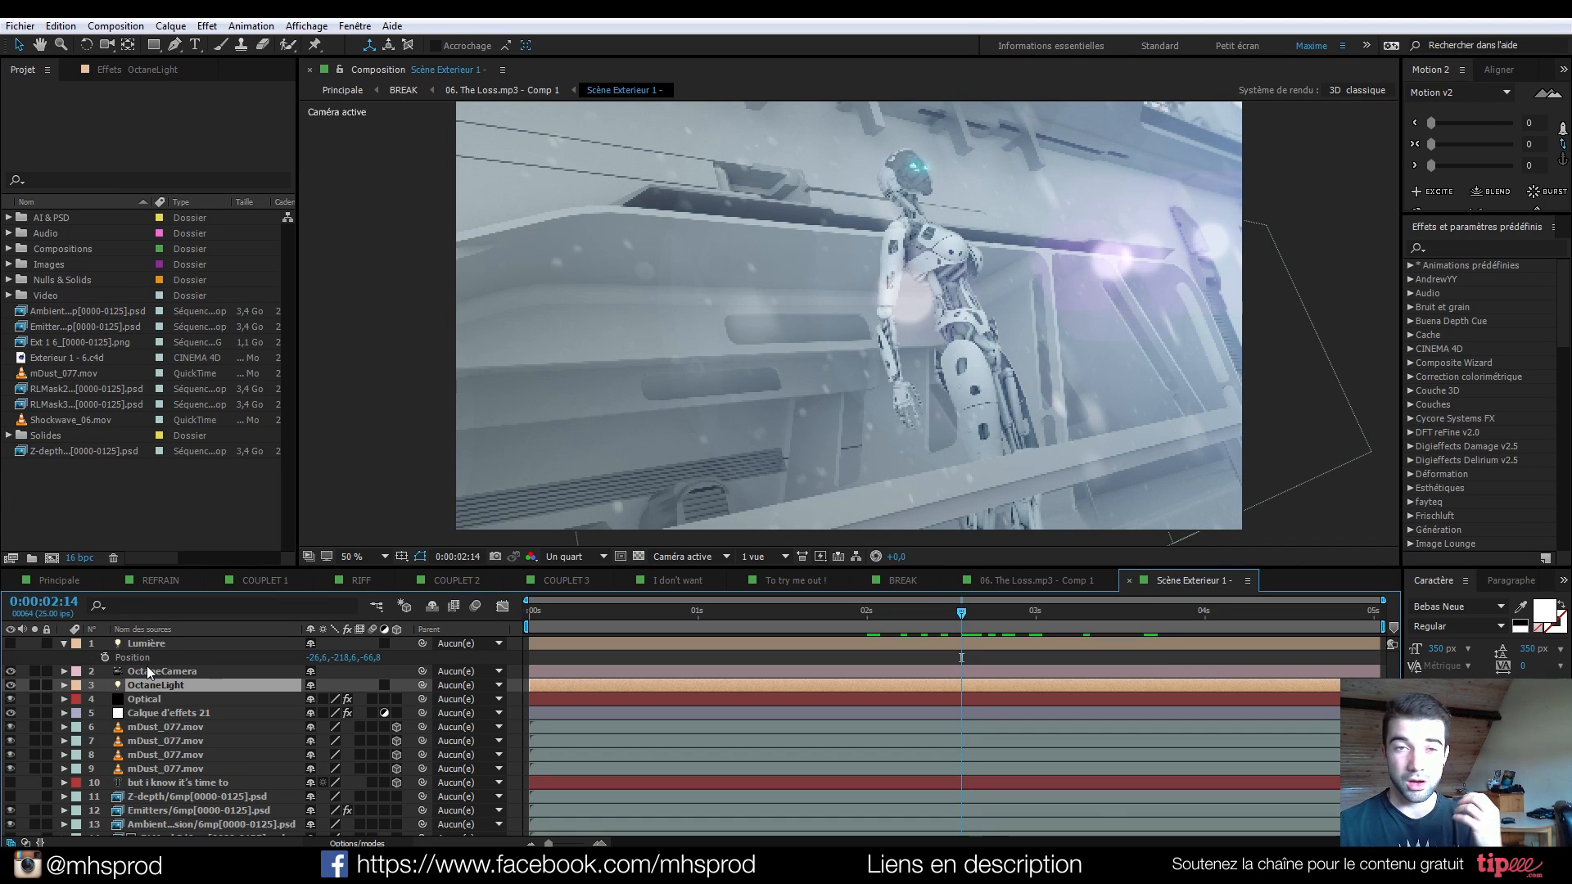
left_click(194, 44)
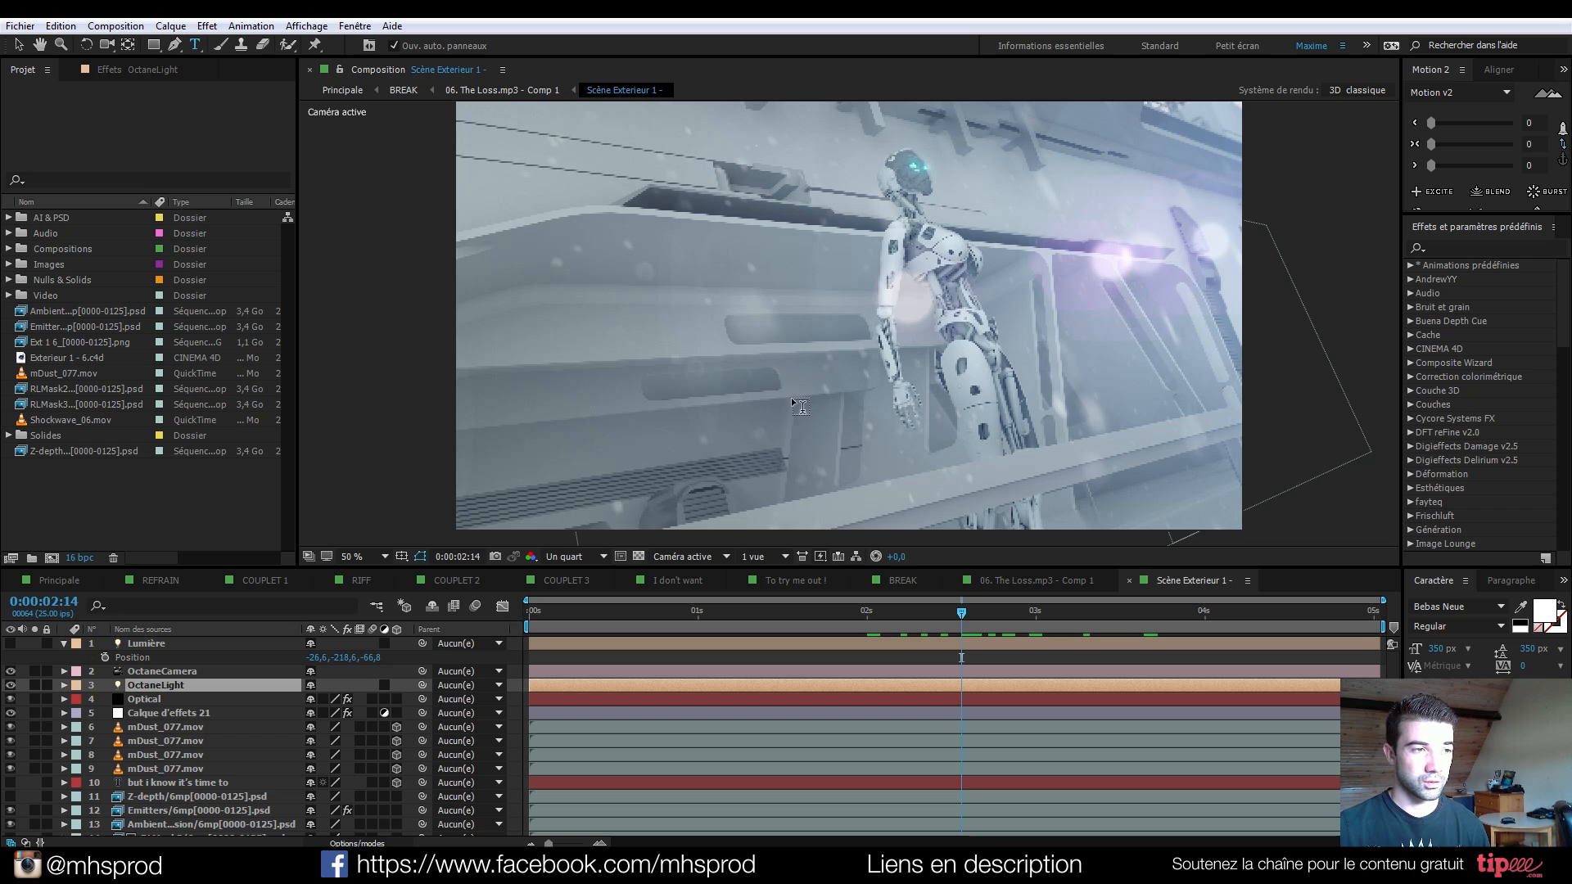
left_click(841, 389)
type("tutorial")
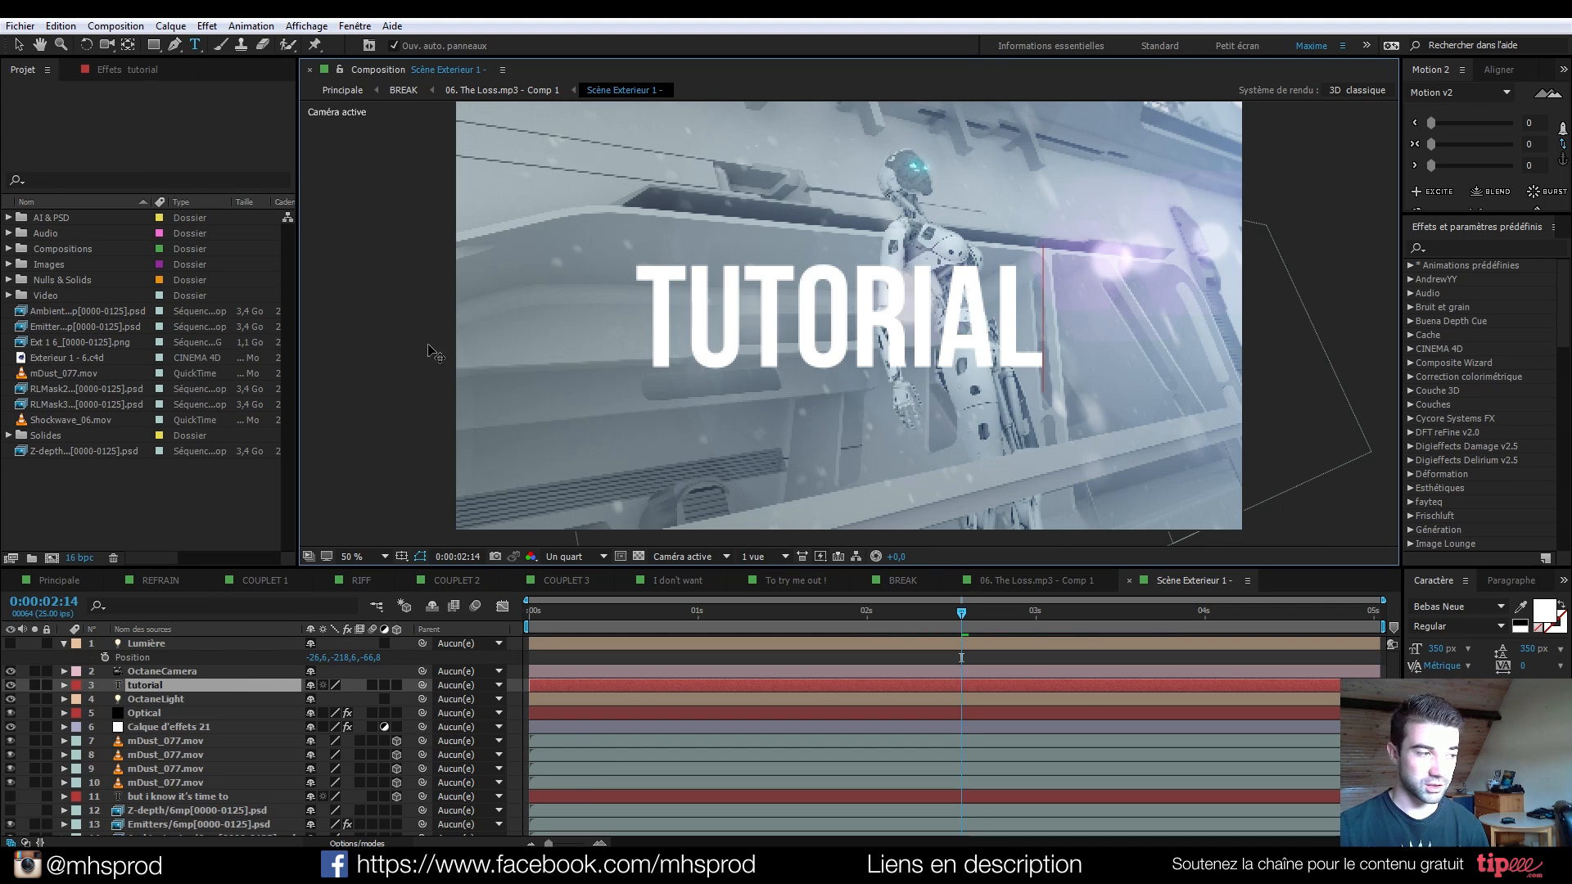
left_click(141, 687)
left_click(396, 686)
Move the off-screen 3D tutorial text into the camera frame at 0:00:01:20.
scroll(965, 420, "down", 7)
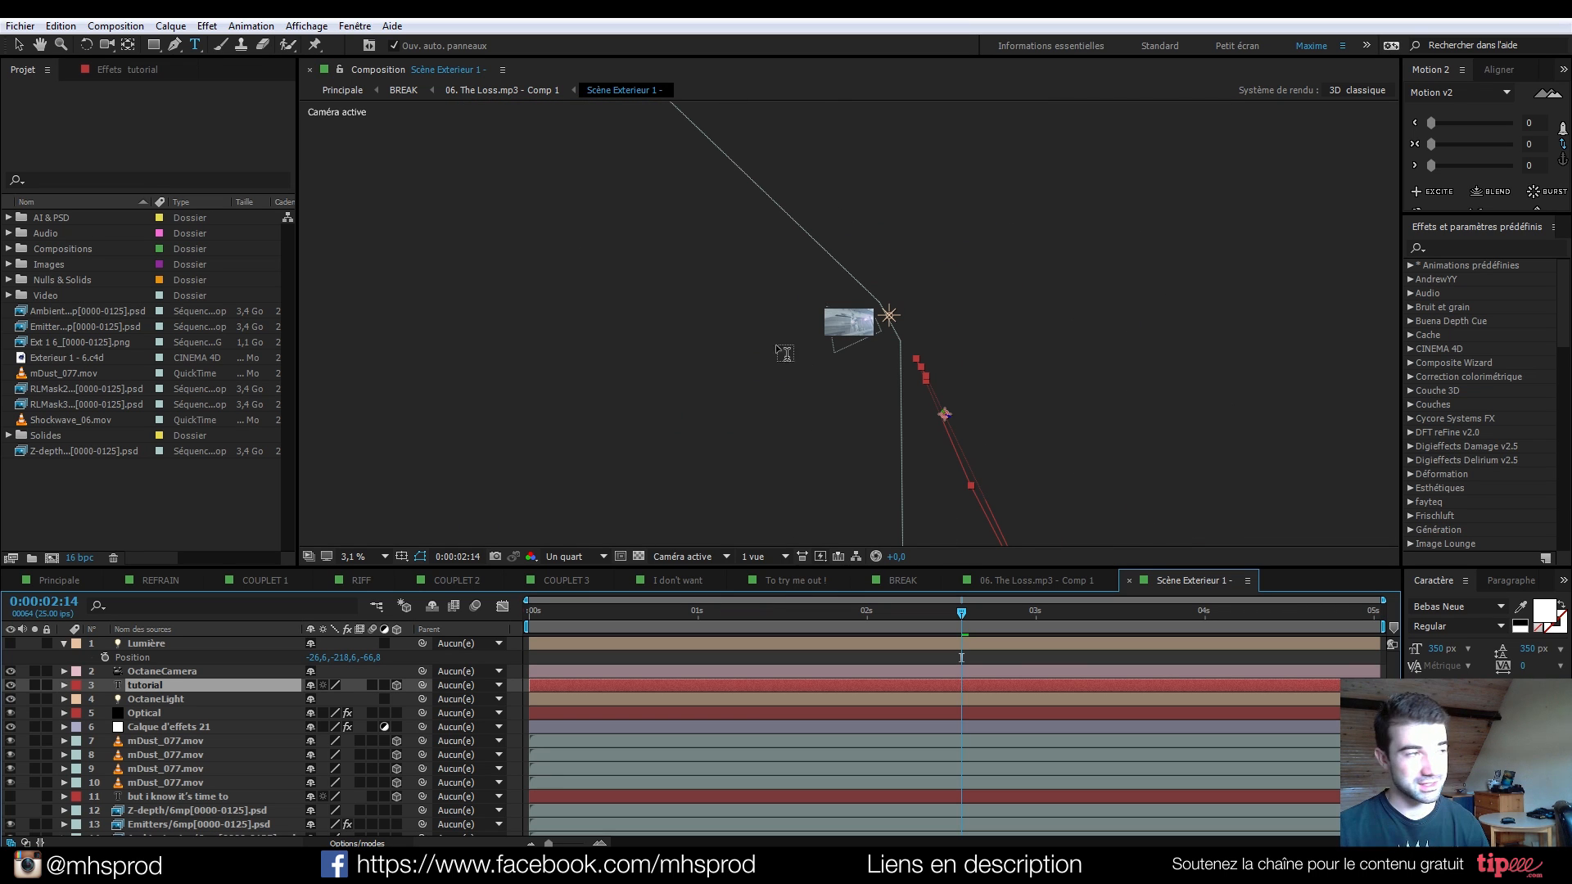
left_click(18, 47)
key("space")
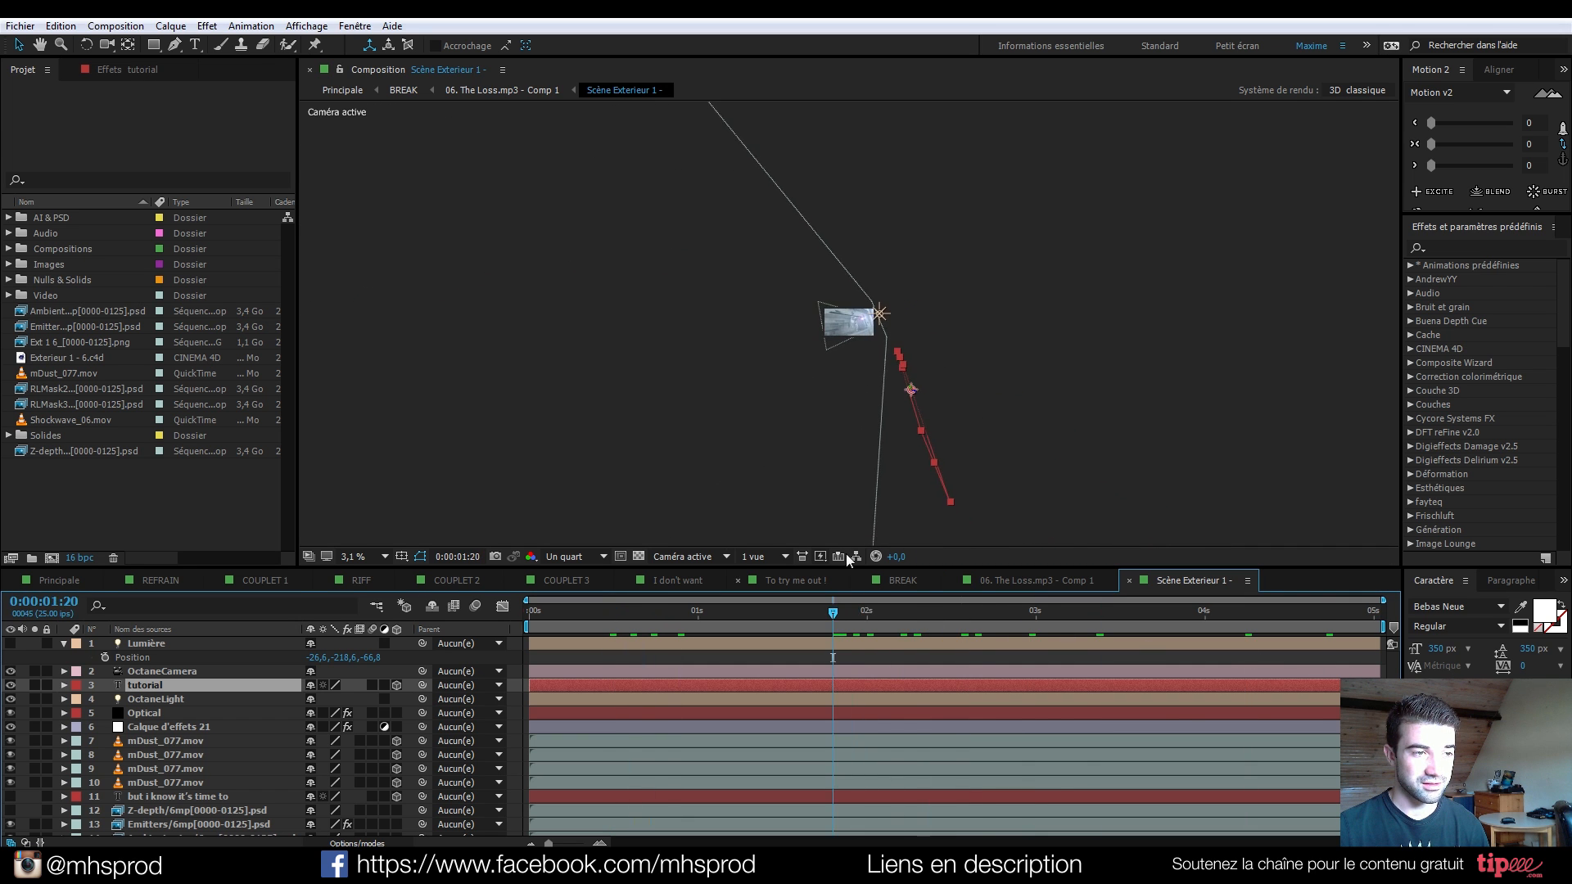
scroll(1110, 483, "up", 3)
key("comma")
left_click_drag(988, 513, 891, 305)
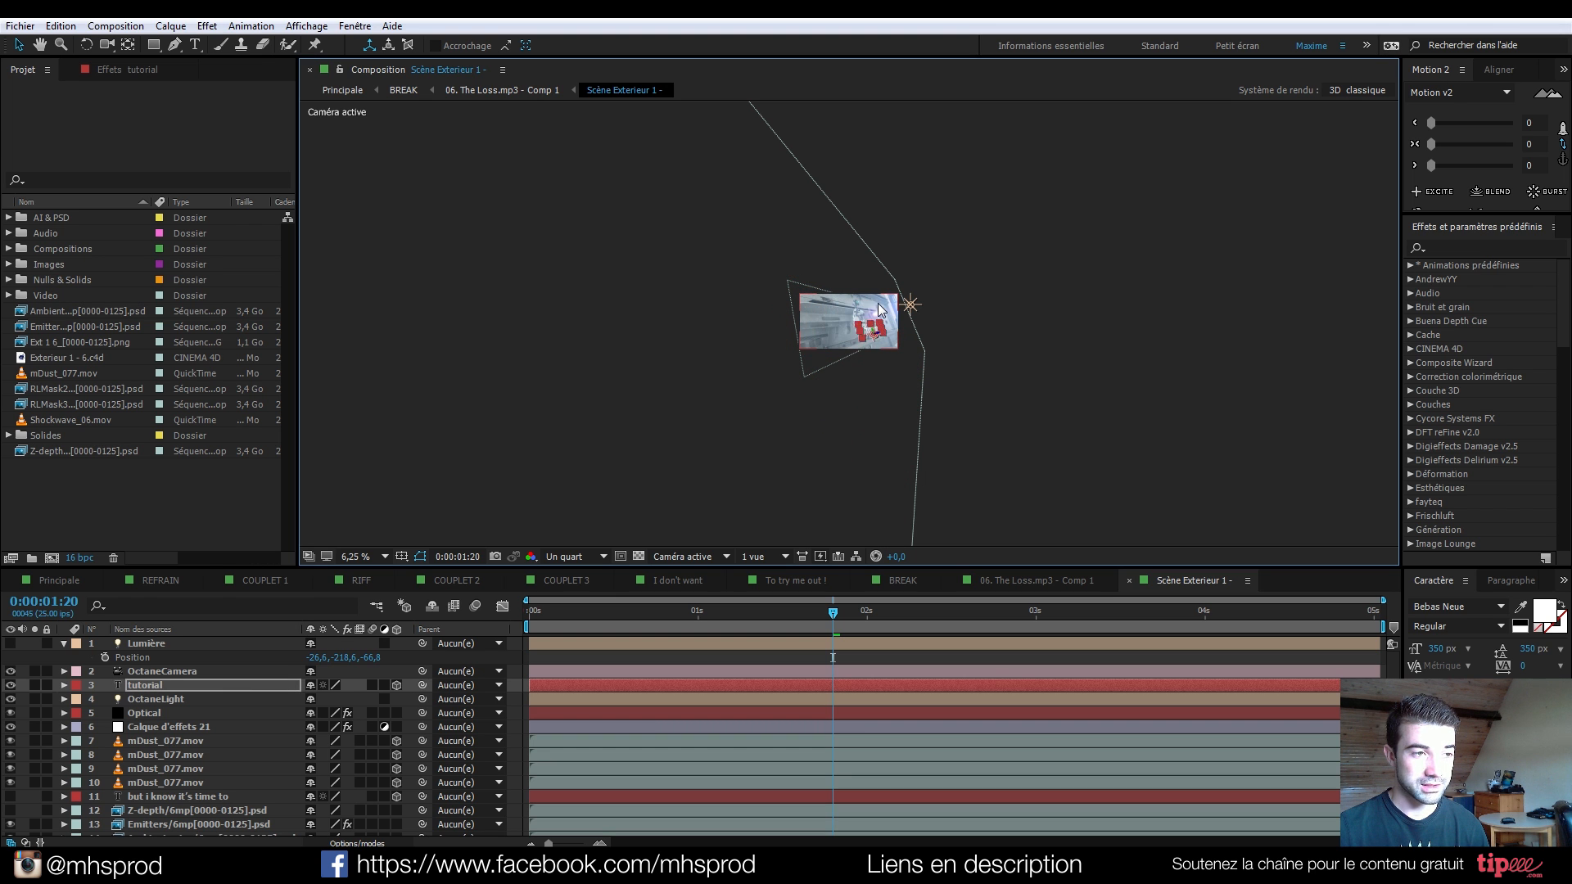
Place the tutorial text on the wall beside the robot, scale it down and preview how it follows the camera.
key("period")
key("period")
key("period")
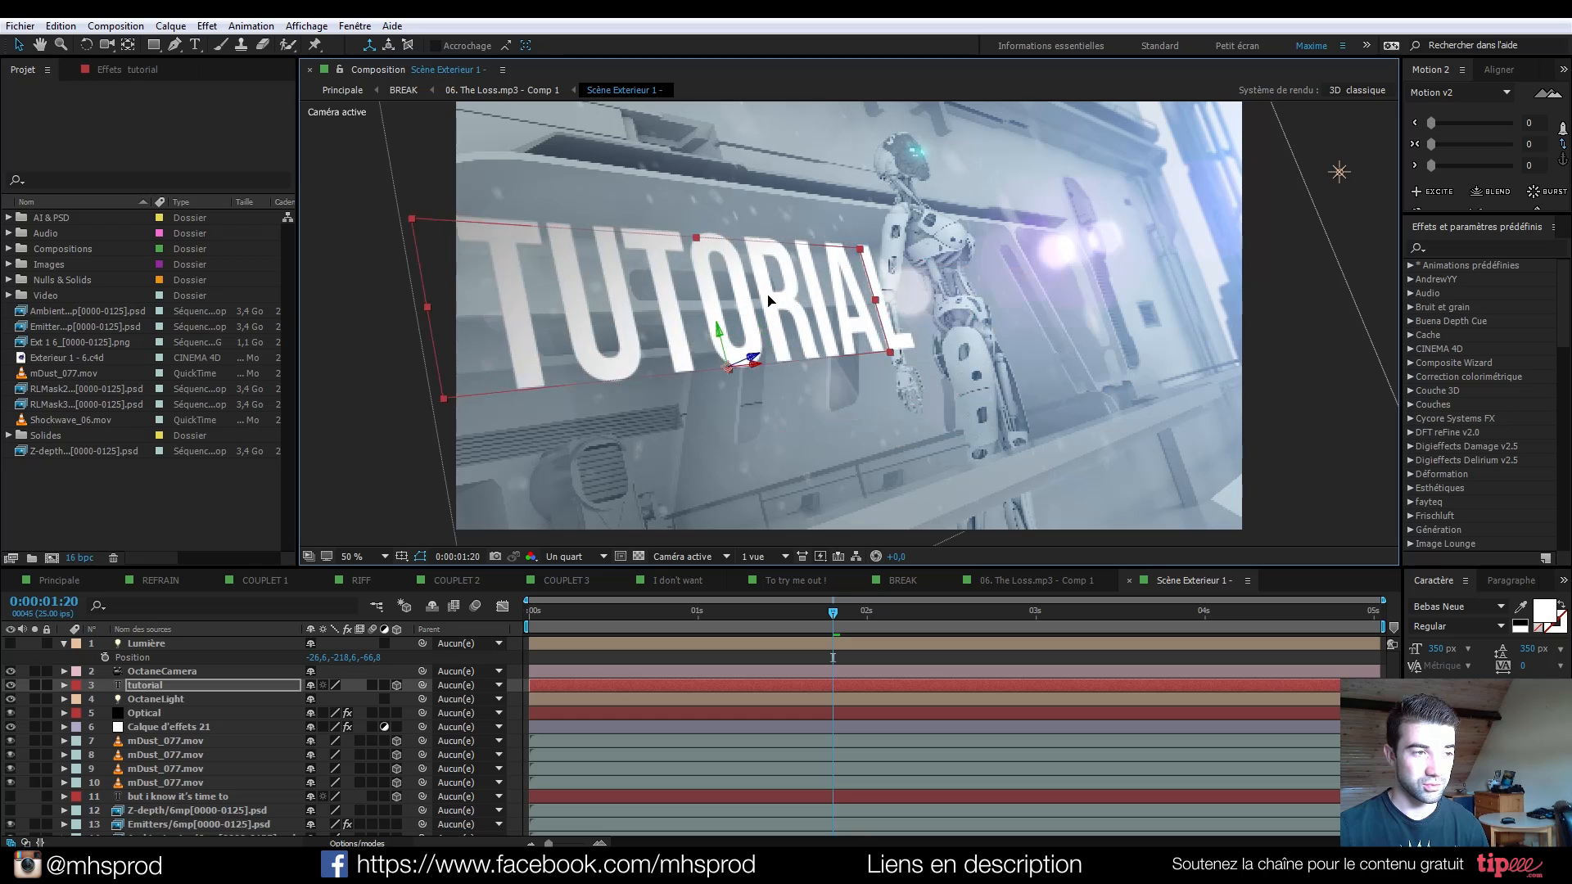
left_click_drag(889, 250, 770, 283)
key("space")
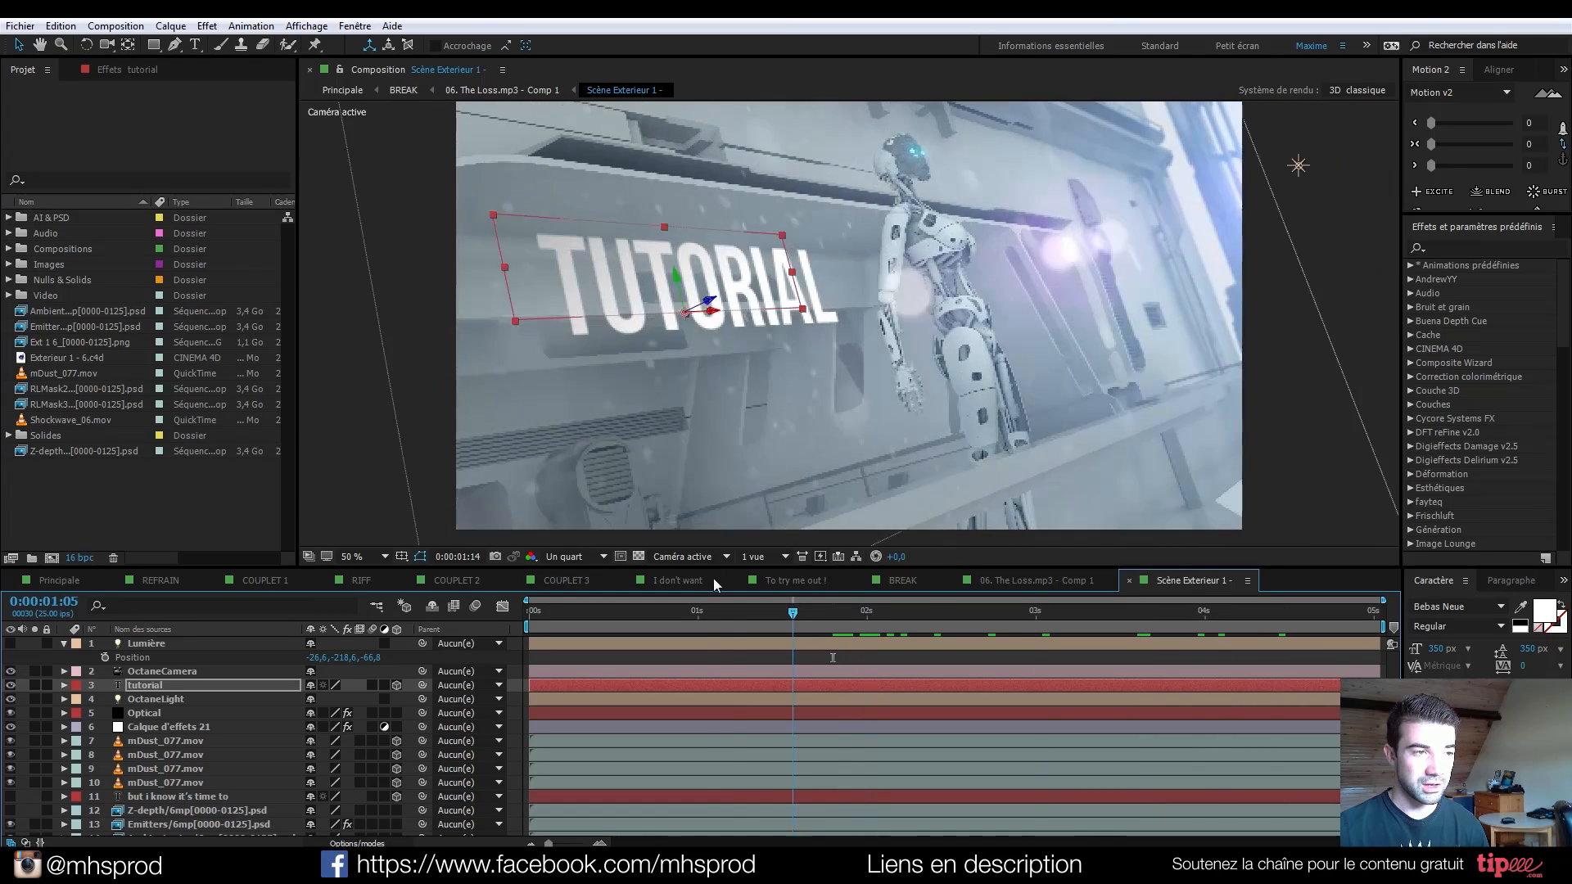
Try to move the tutorial text off the robot and back onto the wall at 0:00:02:18.
left_click_drag(678, 583, 553, 565)
left_click_drag(956, 590, 988, 591)
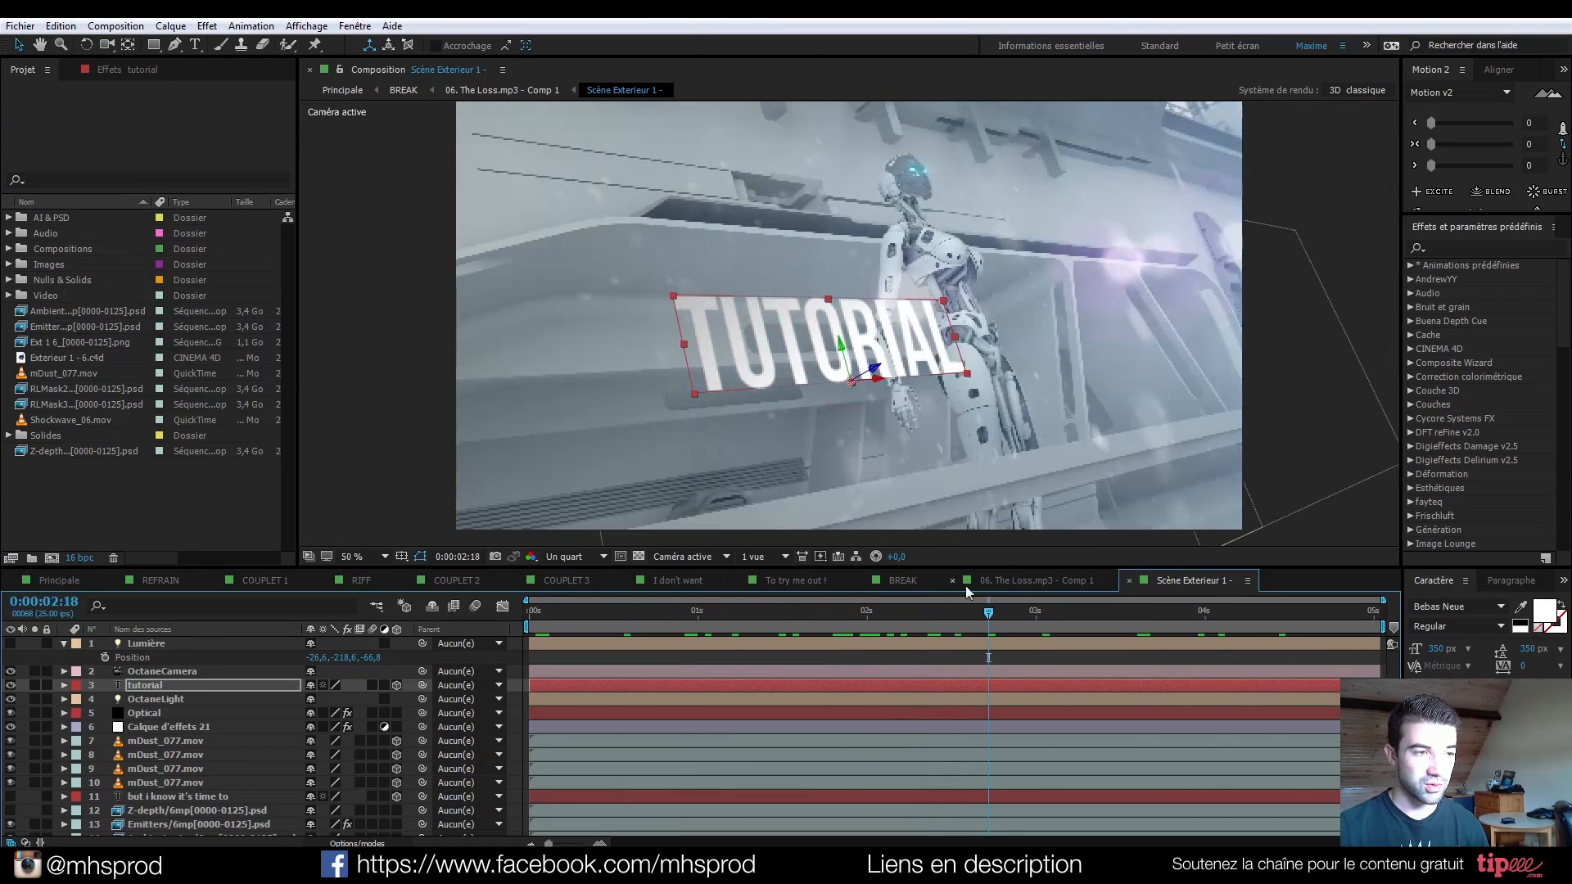
left_click_drag(869, 367, 702, 303)
double_click(781, 301)
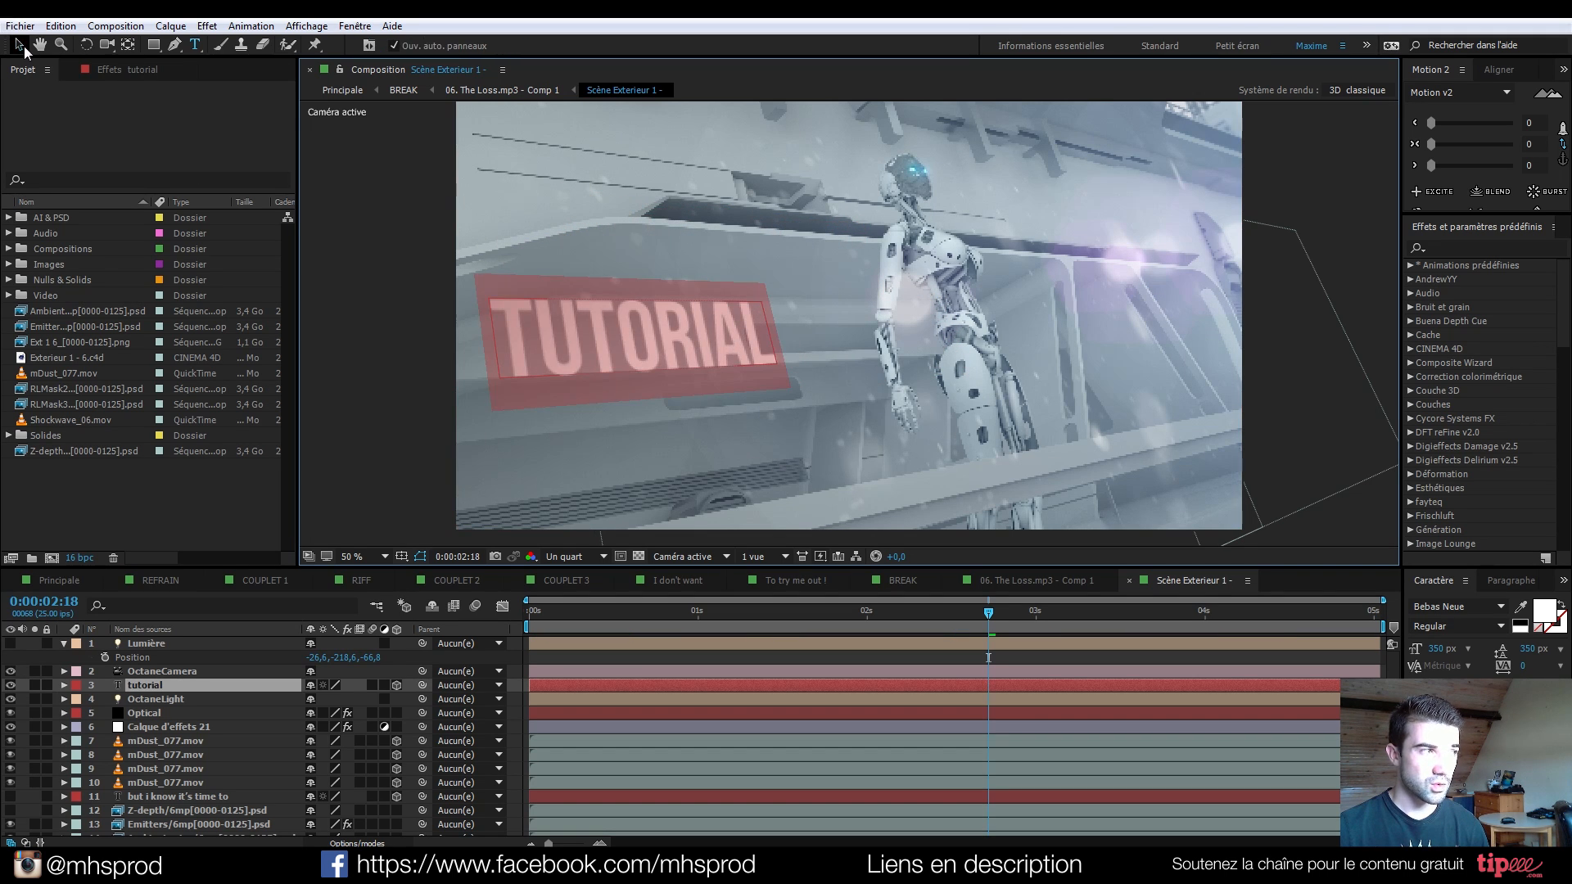
key("Escape")
key("v")
key("ctrl+z")
Preview the tutorial text's movement through the rest of the shot and return to 0:00:02:15.
left_click_drag(986, 612, 1174, 616)
key("space")
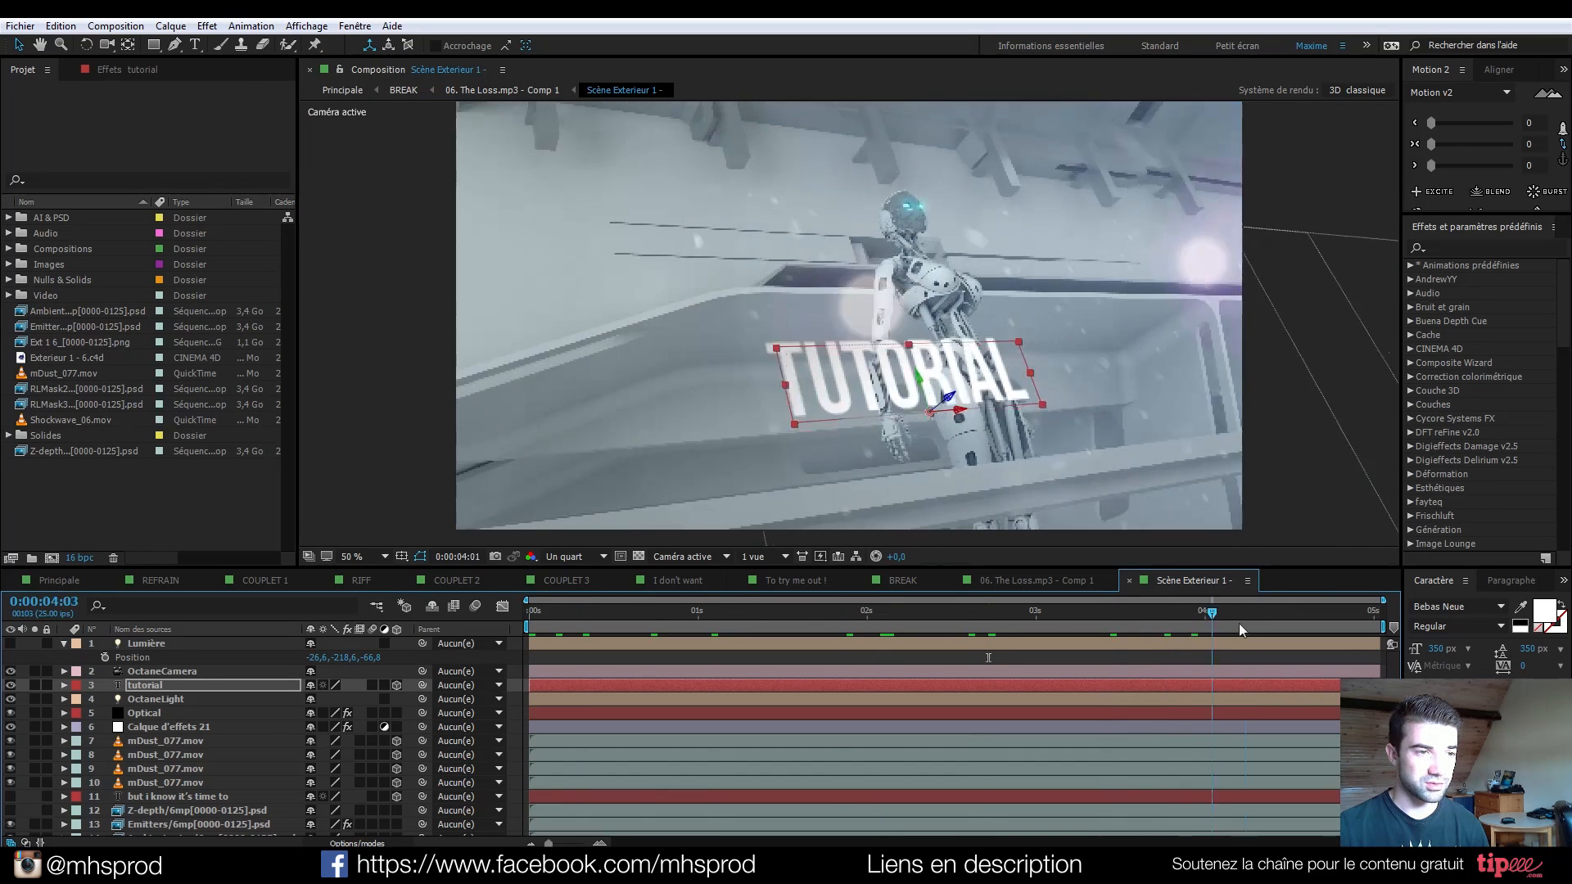
left_click(969, 613)
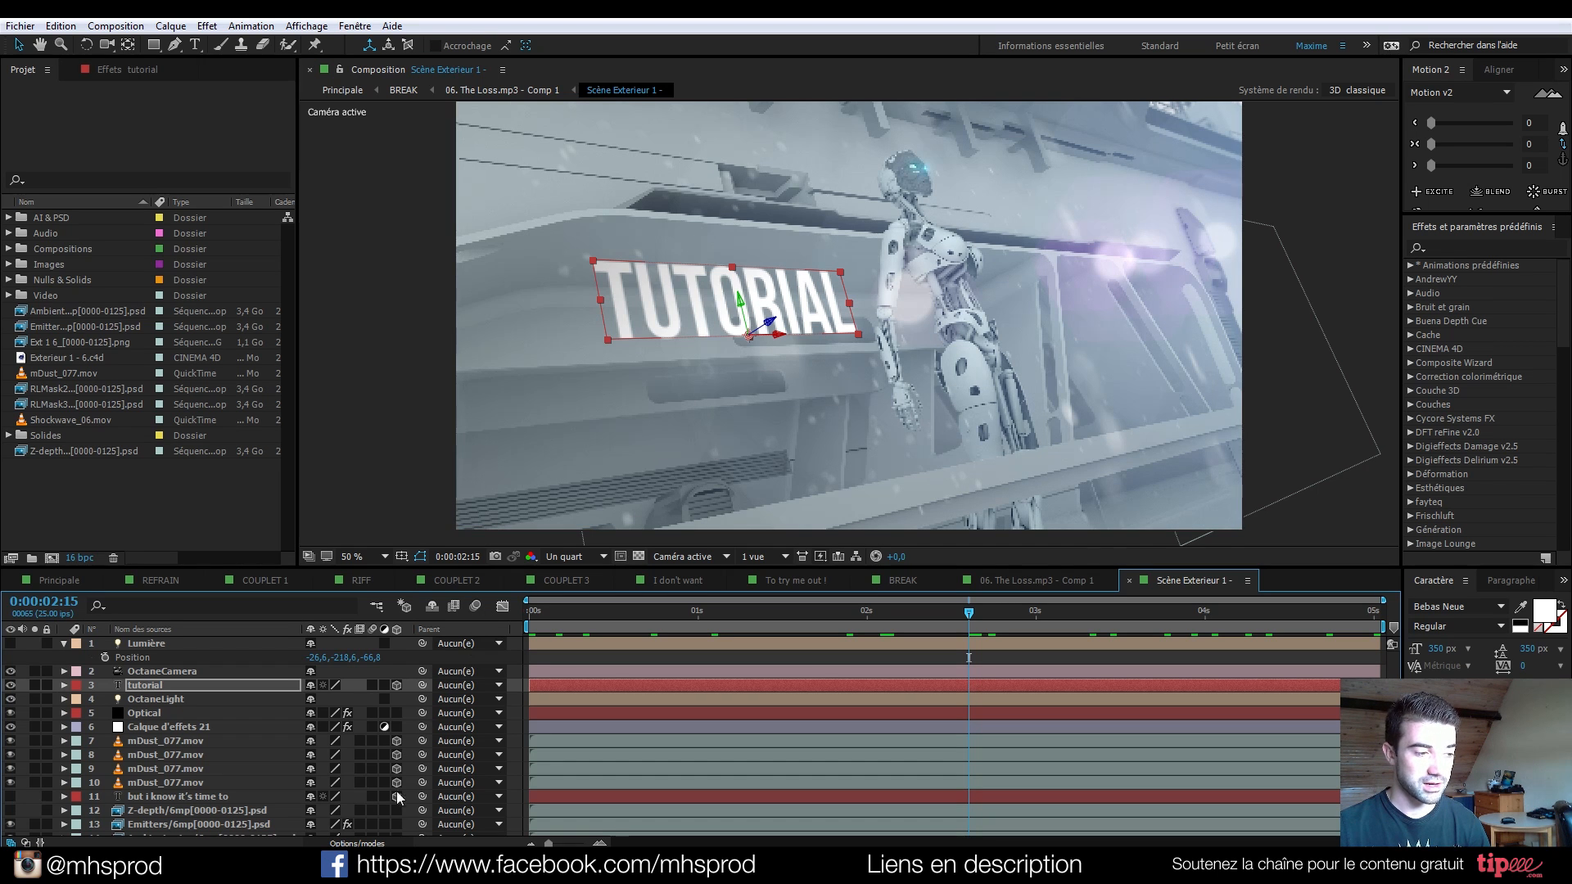
Switch to Cinema 4D and delete the Lumière light inside the Robot Femelle.obj group.
left_click(499, 866)
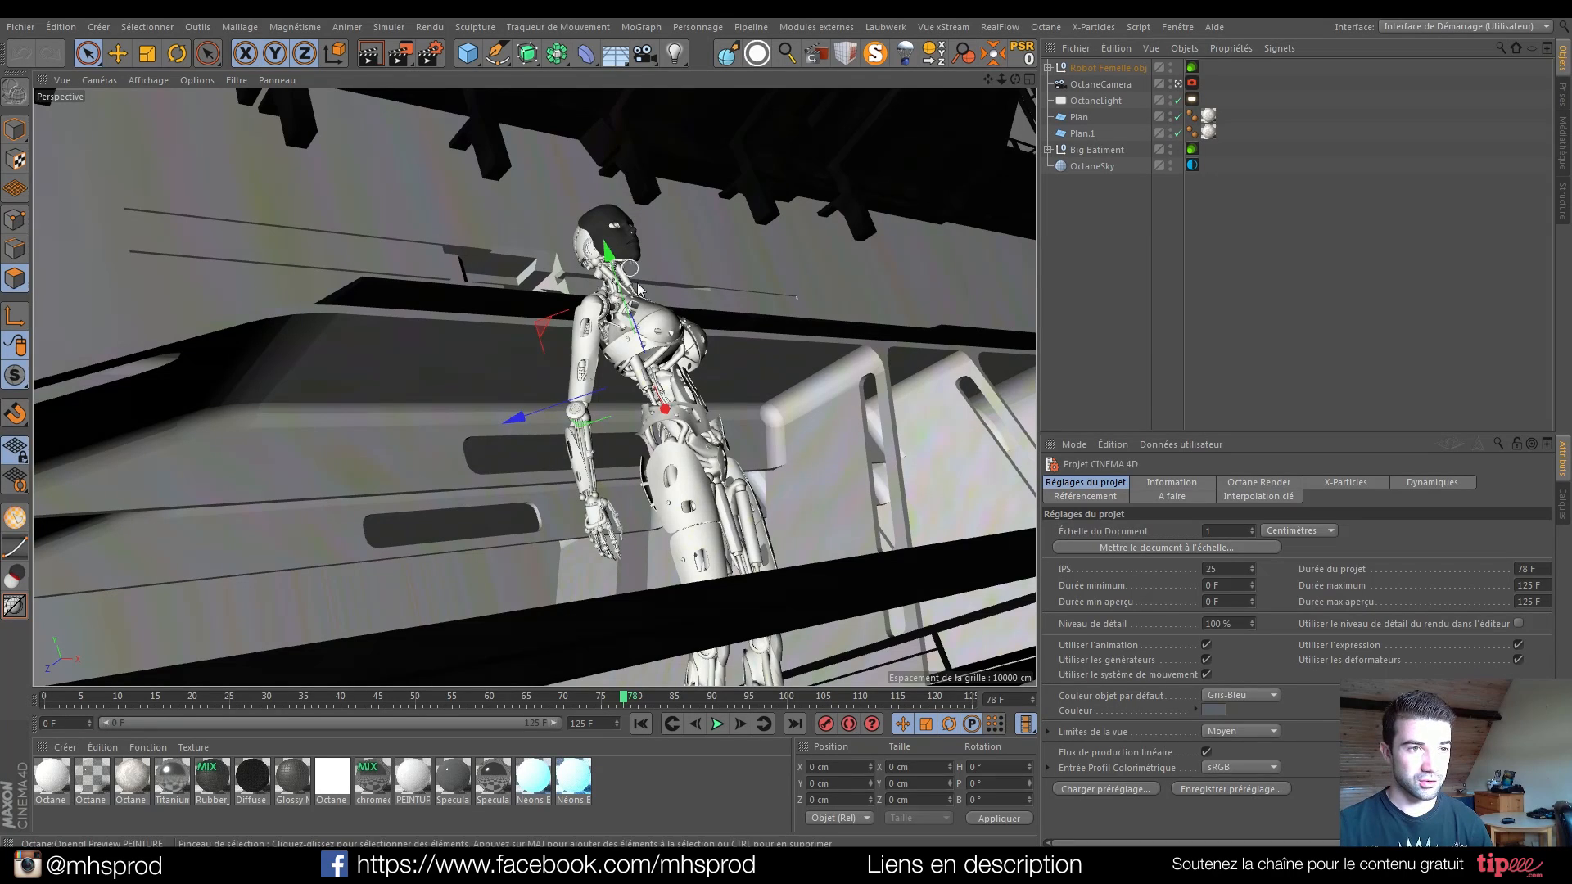
left_click(1106, 71)
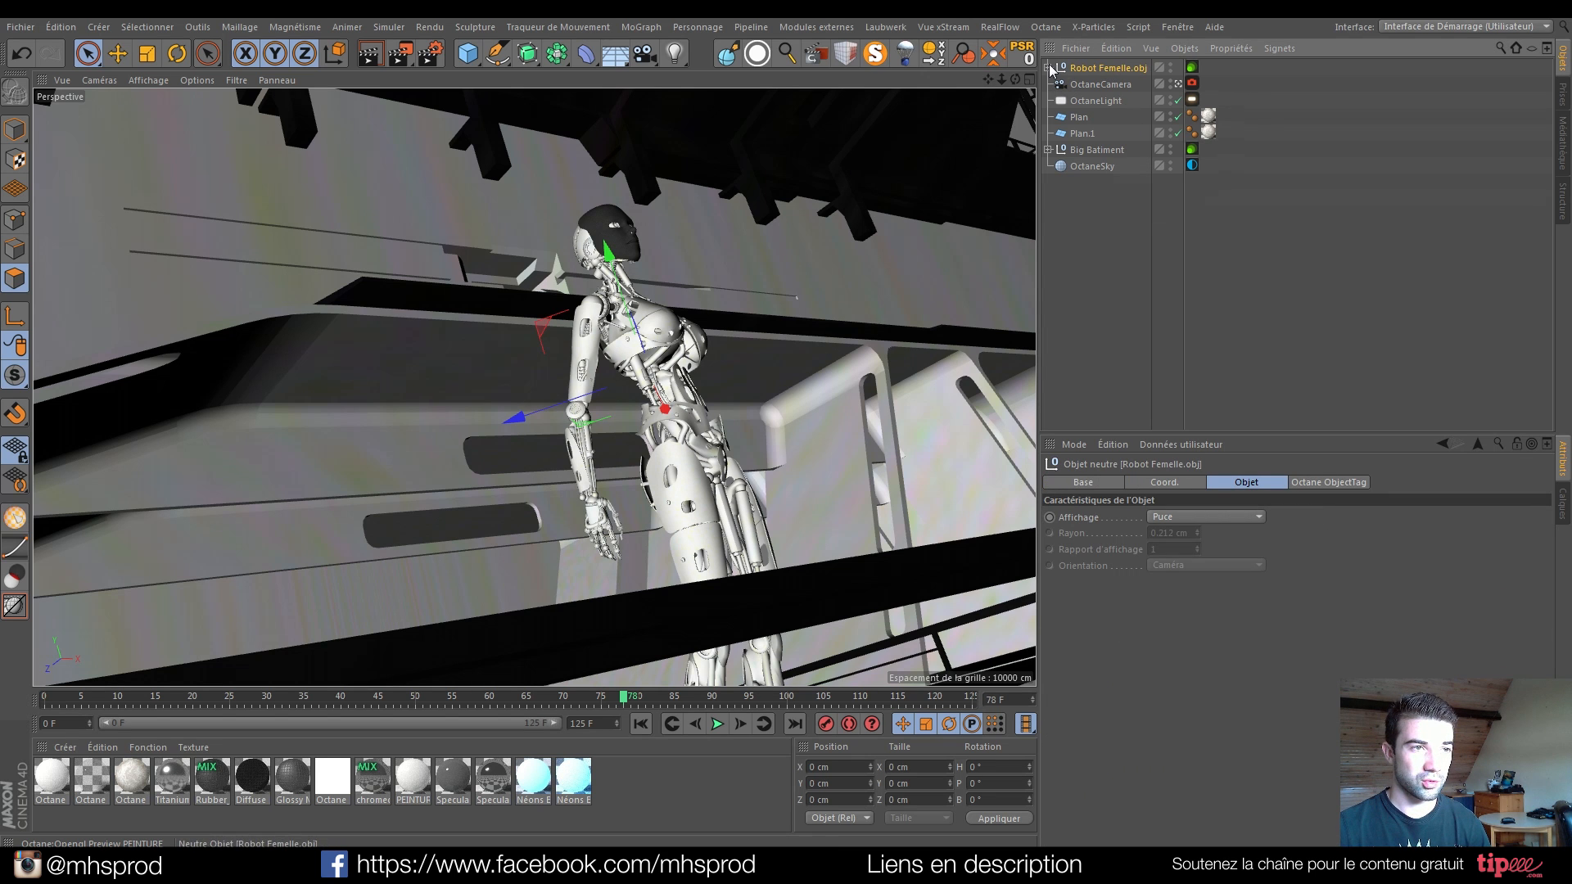
left_click(1048, 67)
left_click(1094, 85)
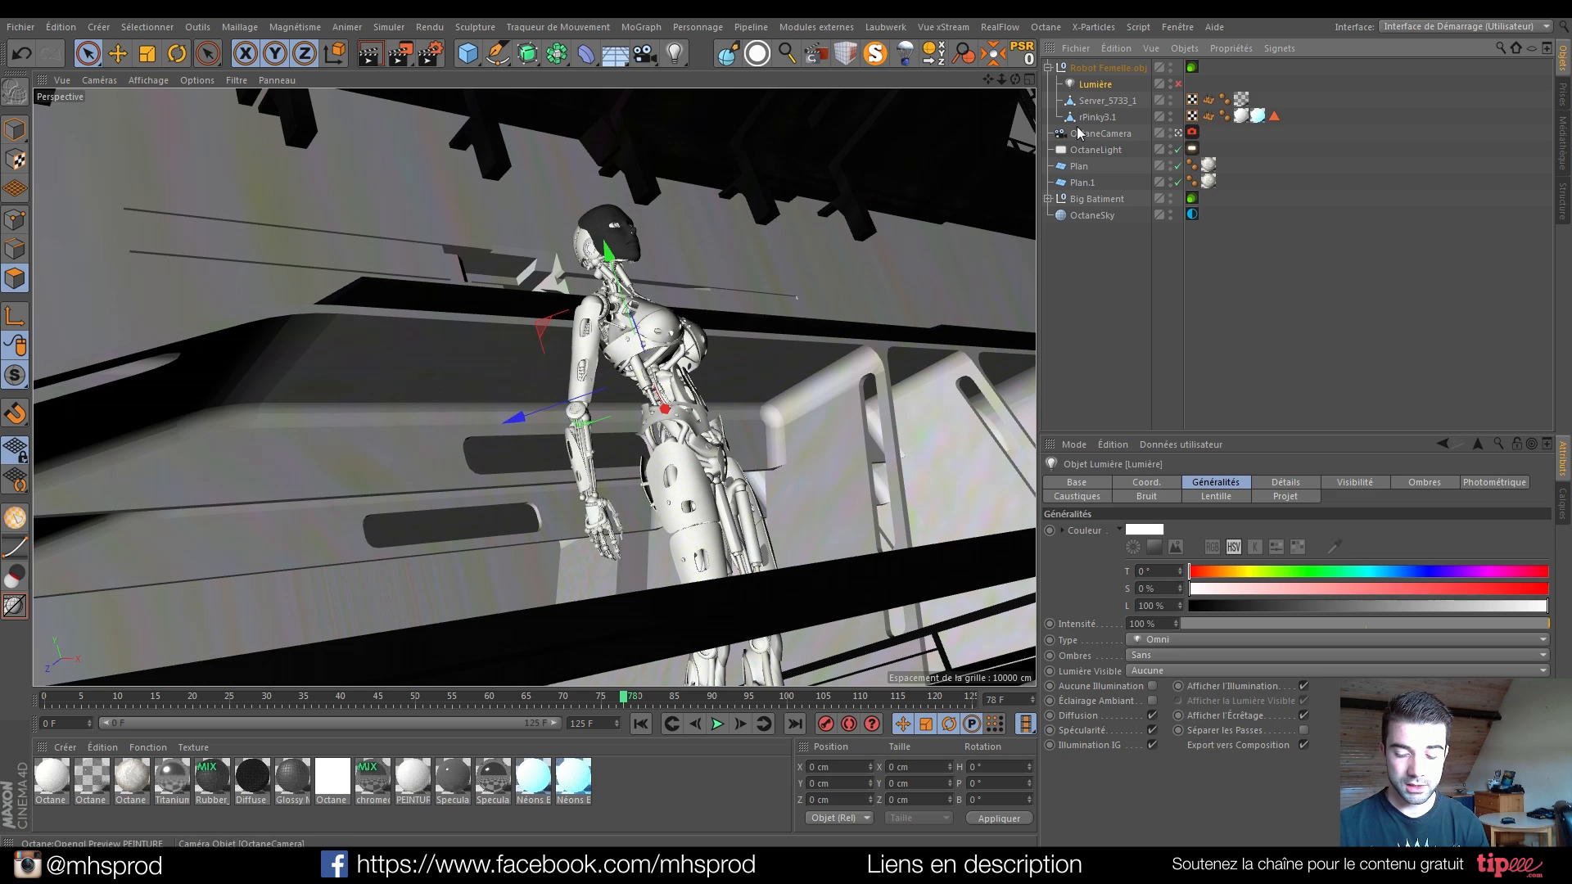
key("Delete")
left_click(1048, 67)
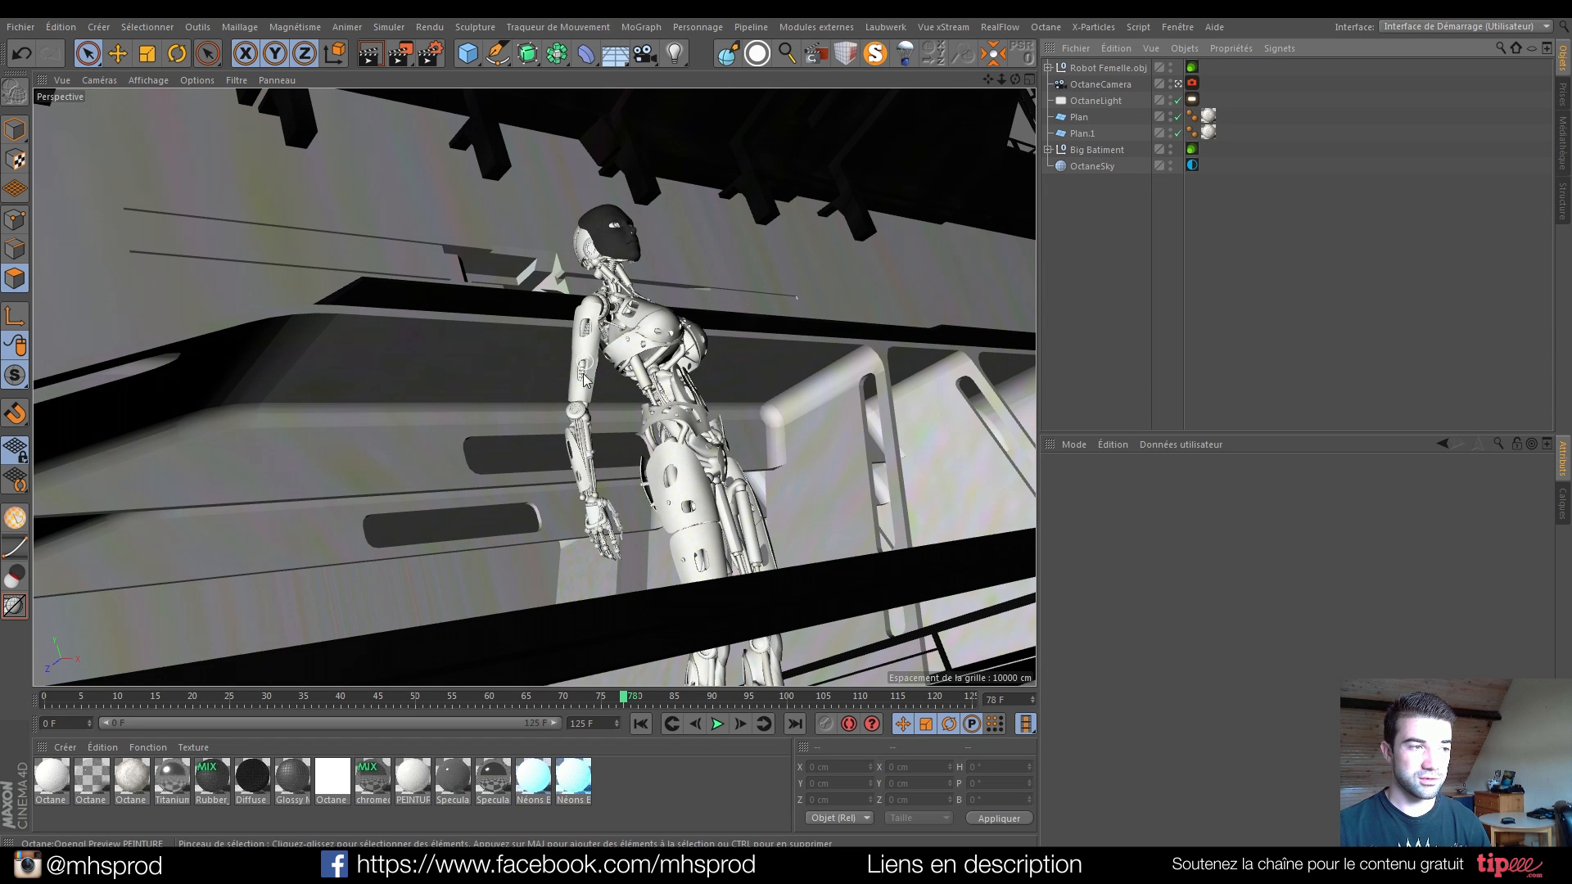
Add a standard light to the scene and make it a child of Robot Femelle.obj.
left_click_drag(91, 701, 960, 696)
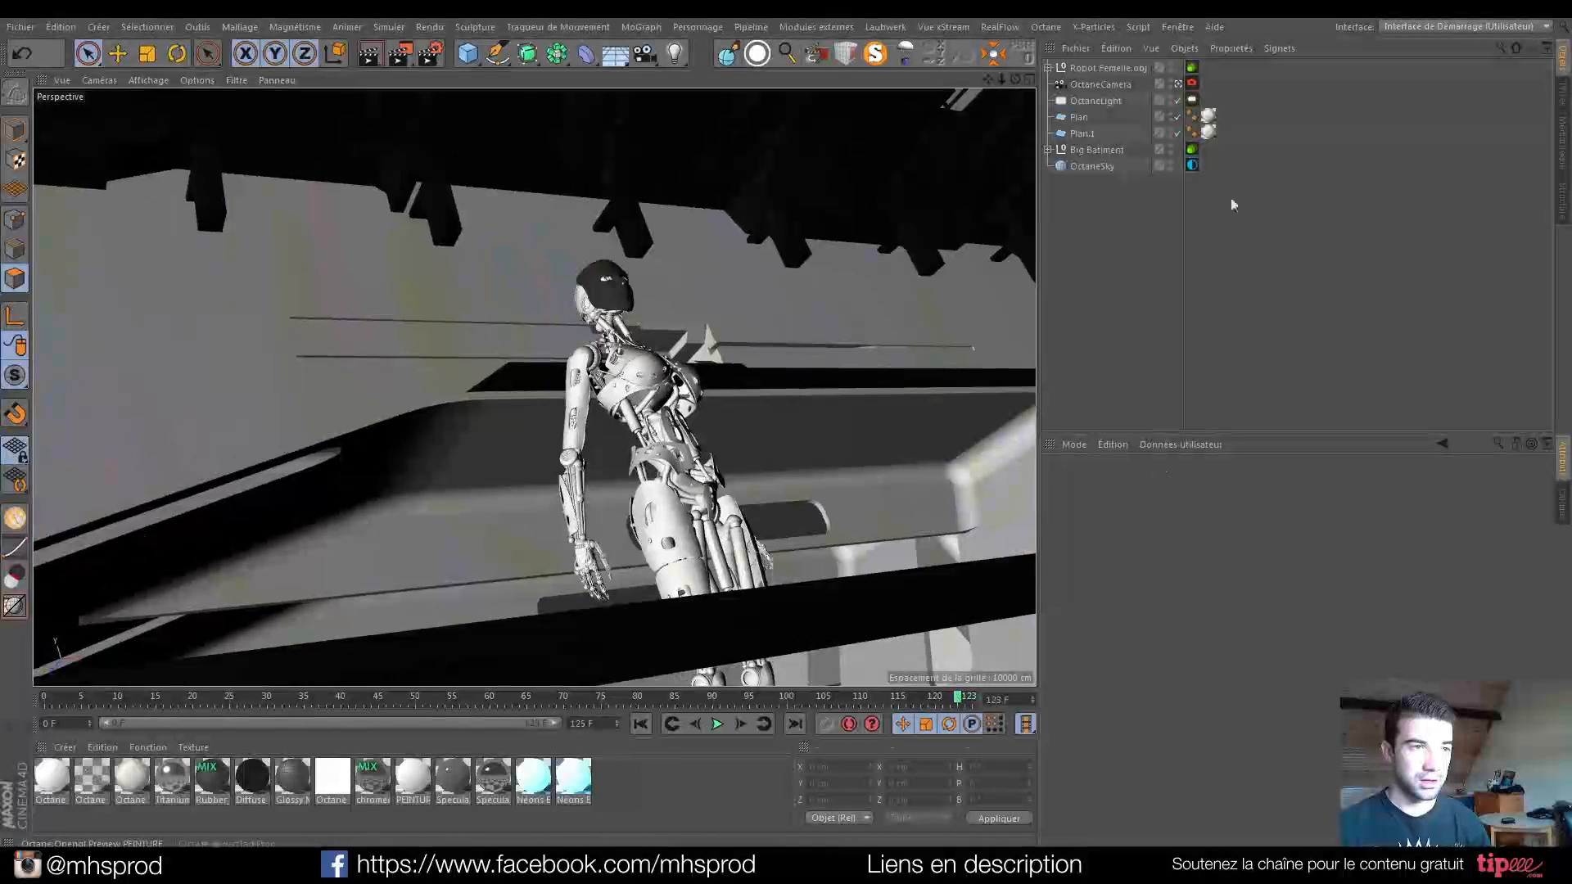
left_click(1048, 67)
left_click(674, 53)
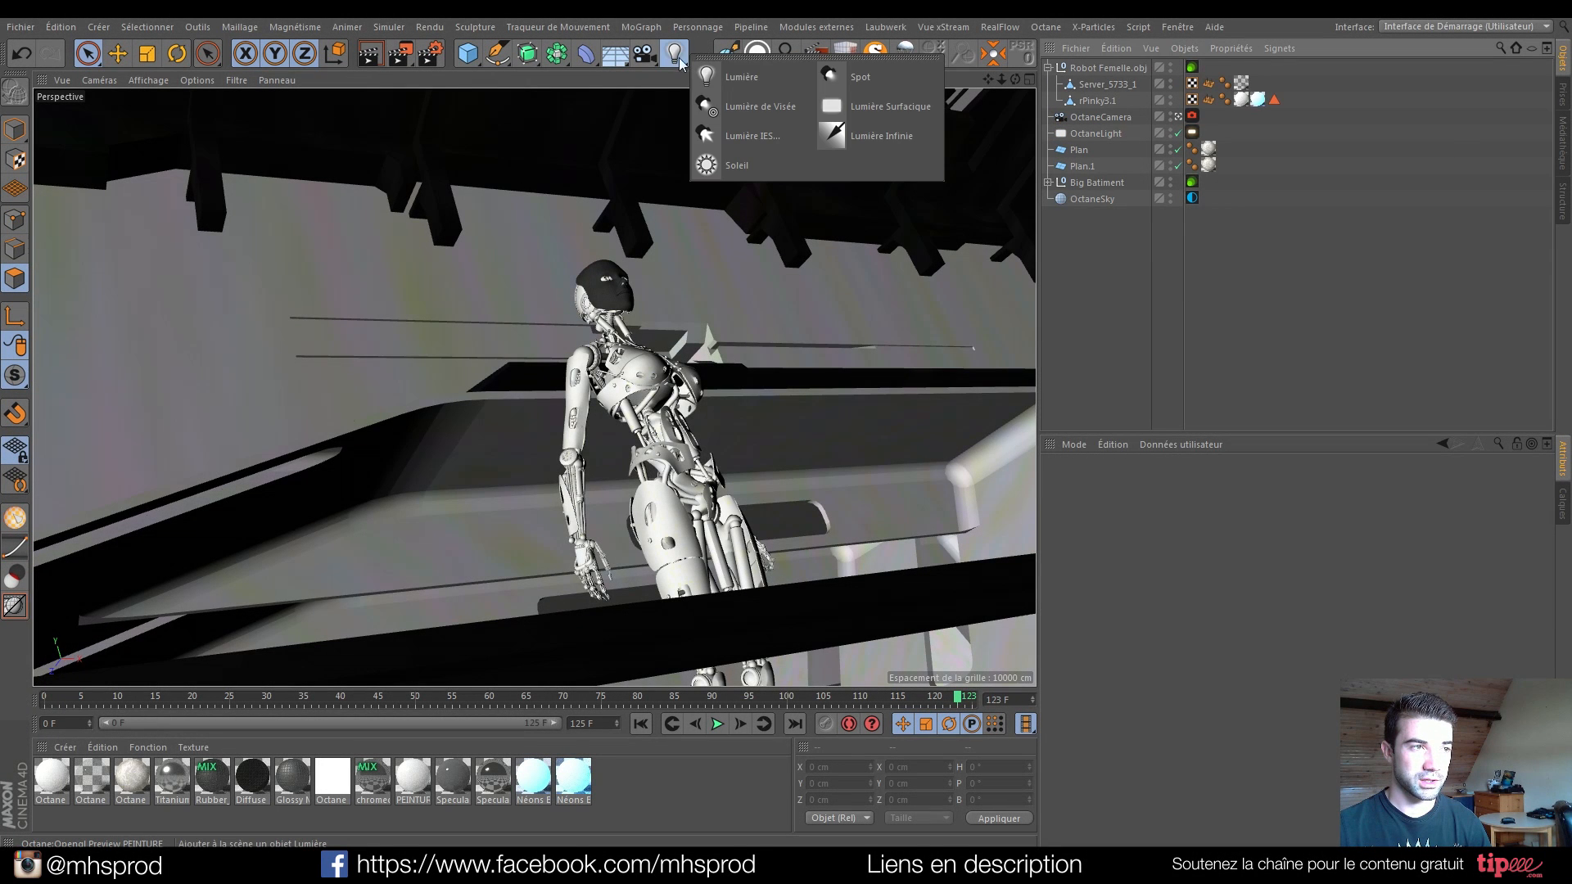
left_click(746, 78)
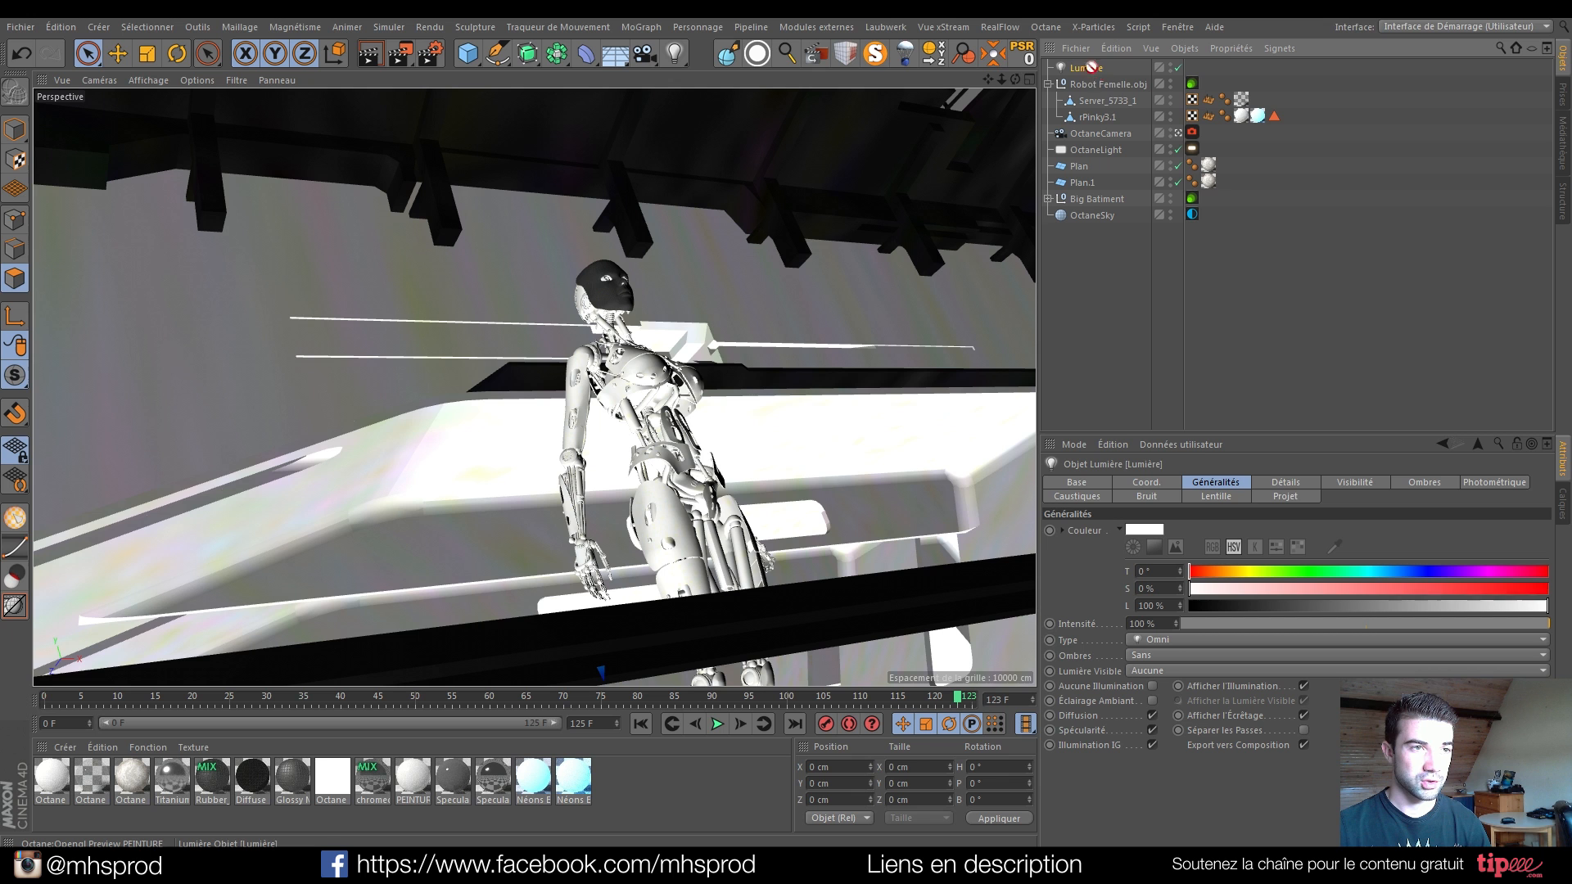
left_click_drag(1102, 88, 1105, 87)
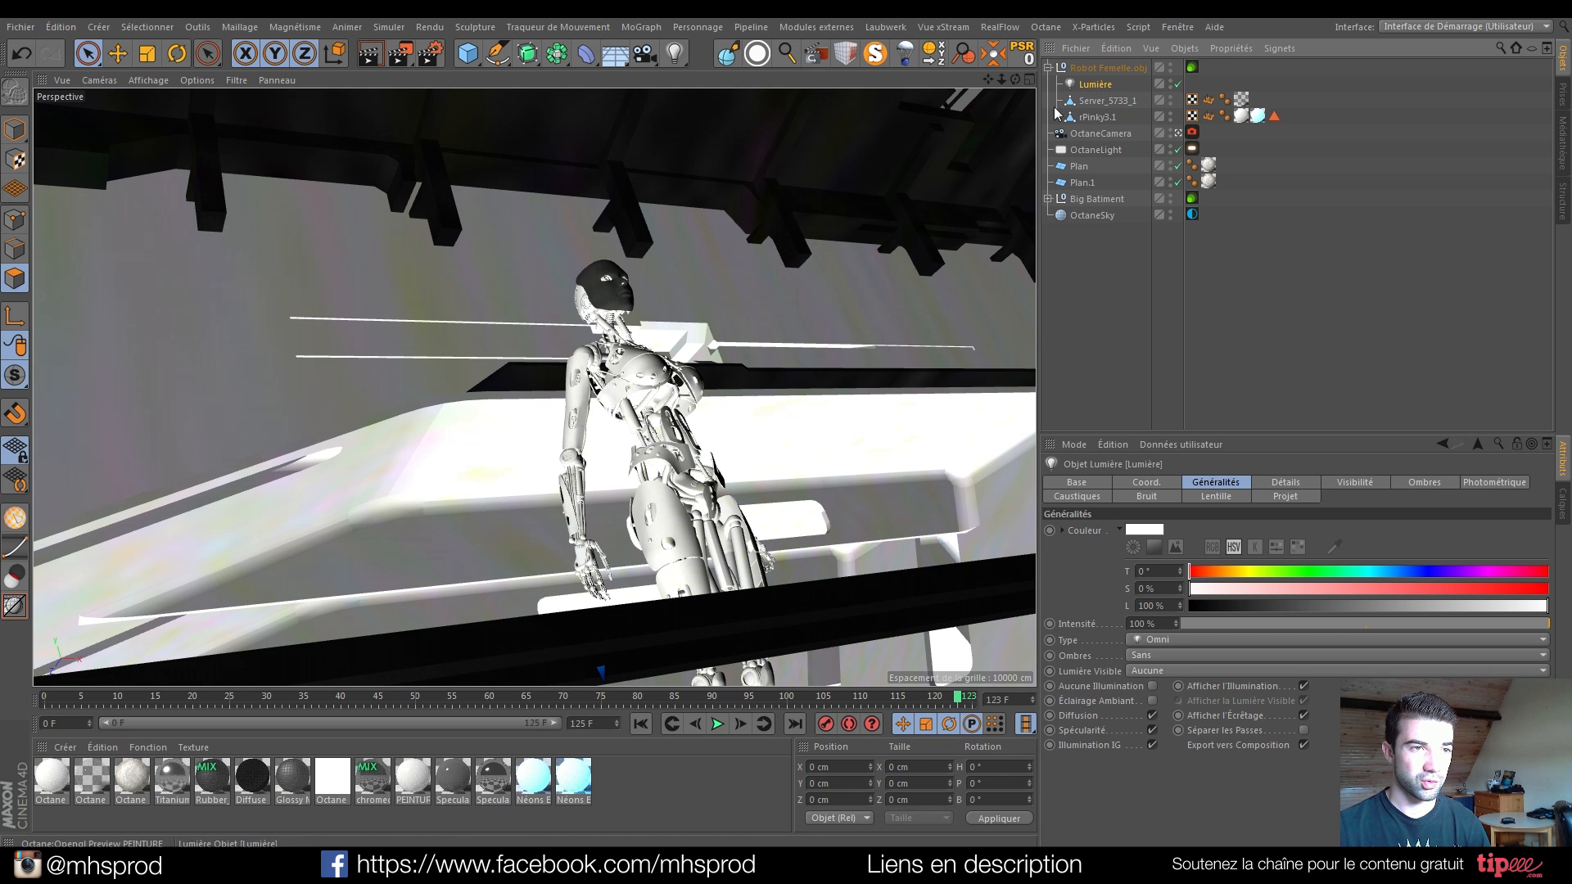
Snap the light to the robot's origin by resetting its PSR, and disable the light.
left_click(1026, 65)
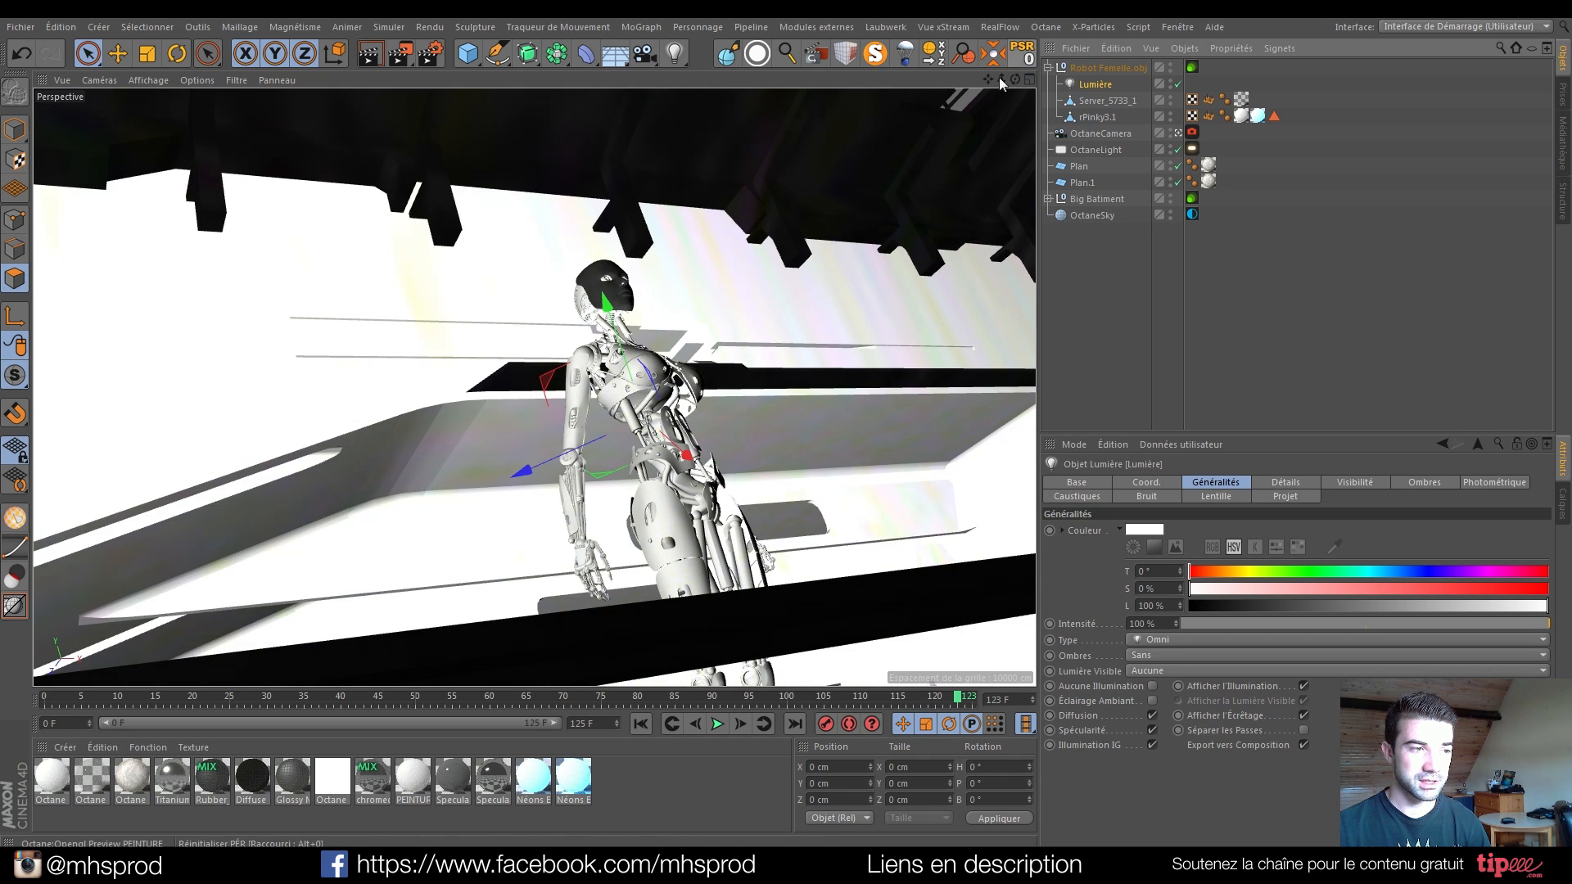
left_click(1178, 83)
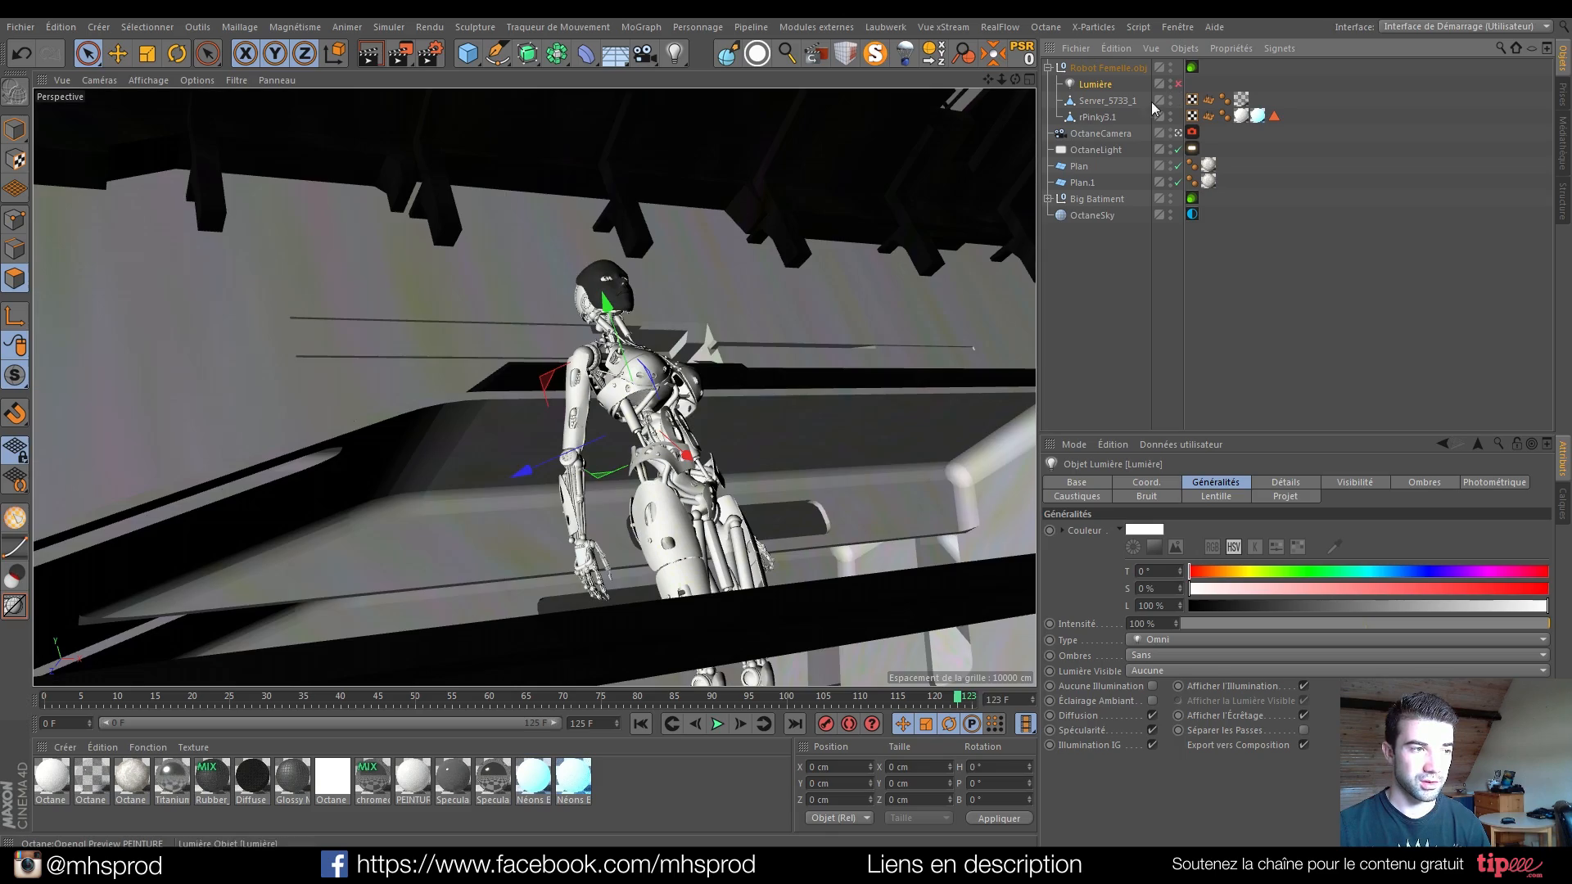
left_click(782, 694)
left_click_drag(782, 694, 40, 618)
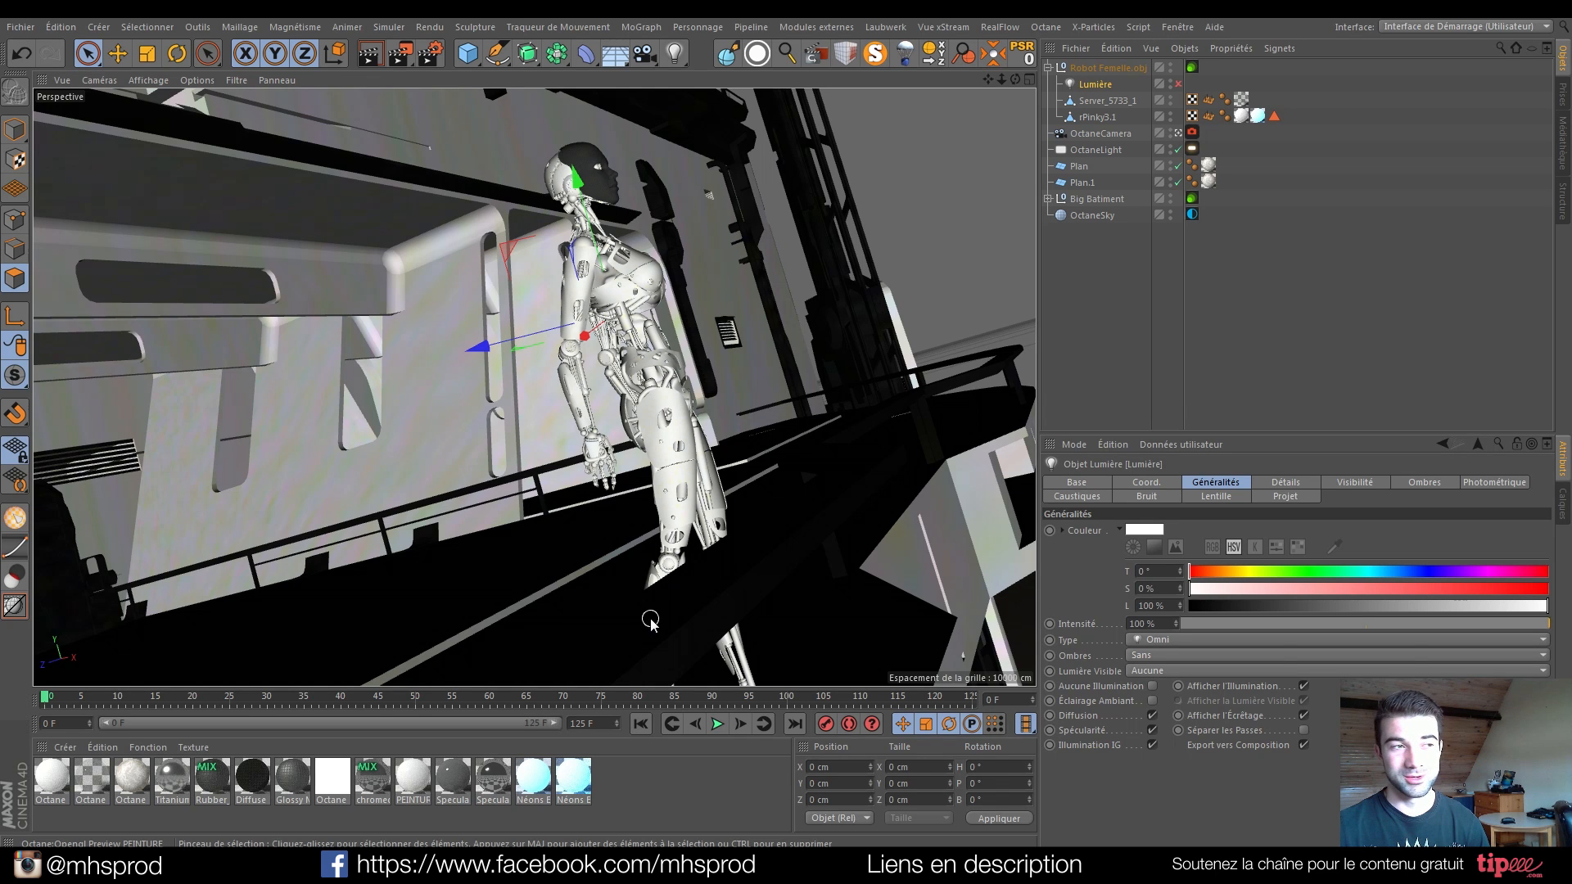
left_click_drag(227, 707, 65, 629)
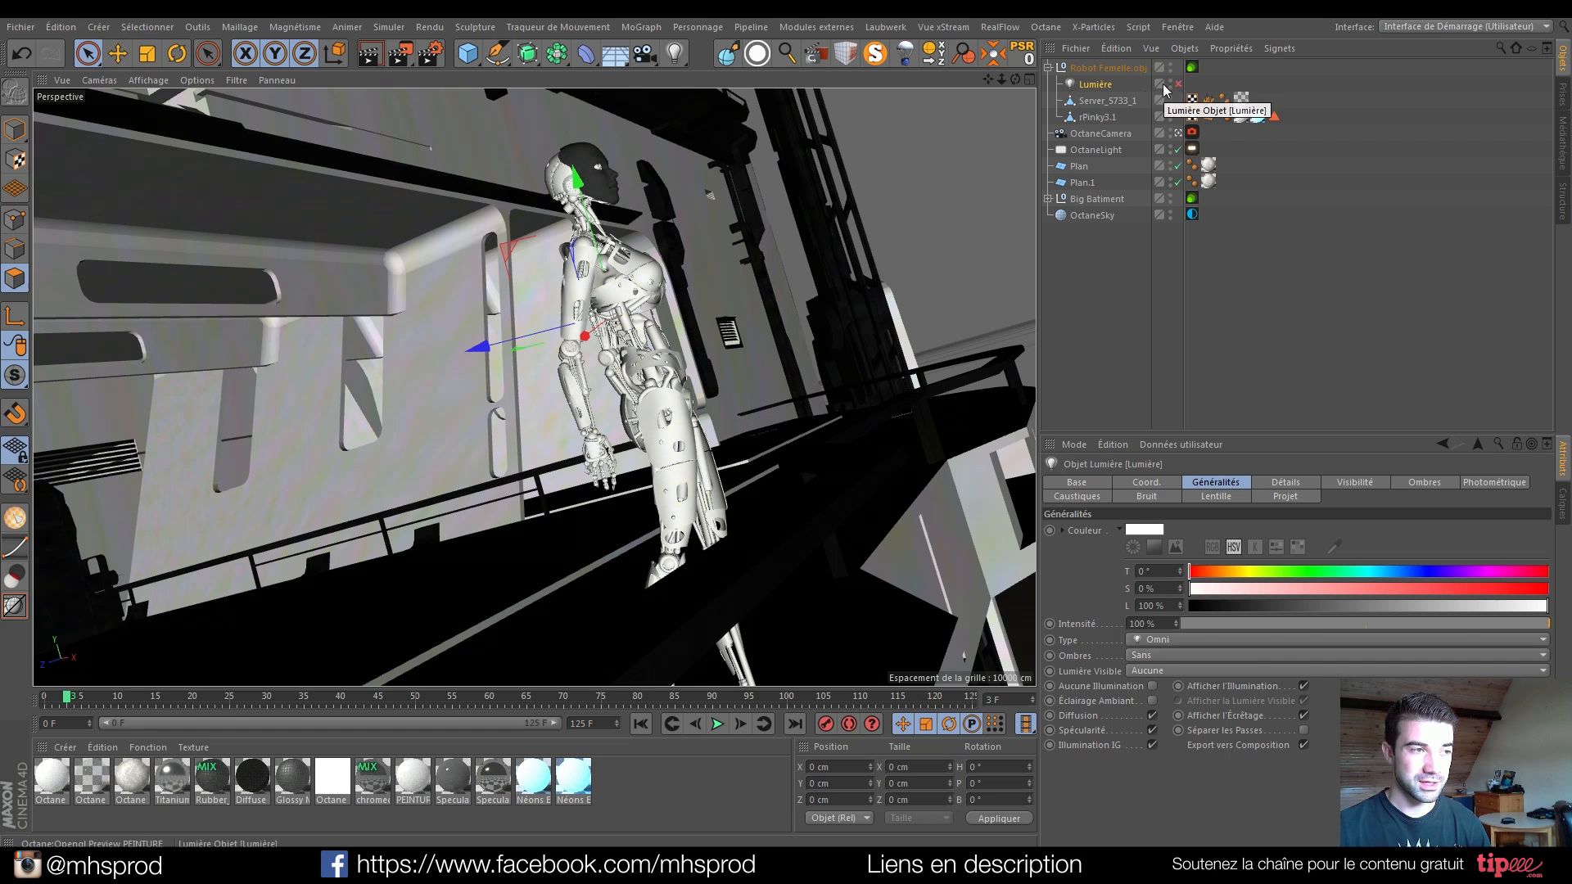
Switch to After Effects and delete the existing Lumière layer from the Scène Exterieur 1 composition.
left_click(491, 865)
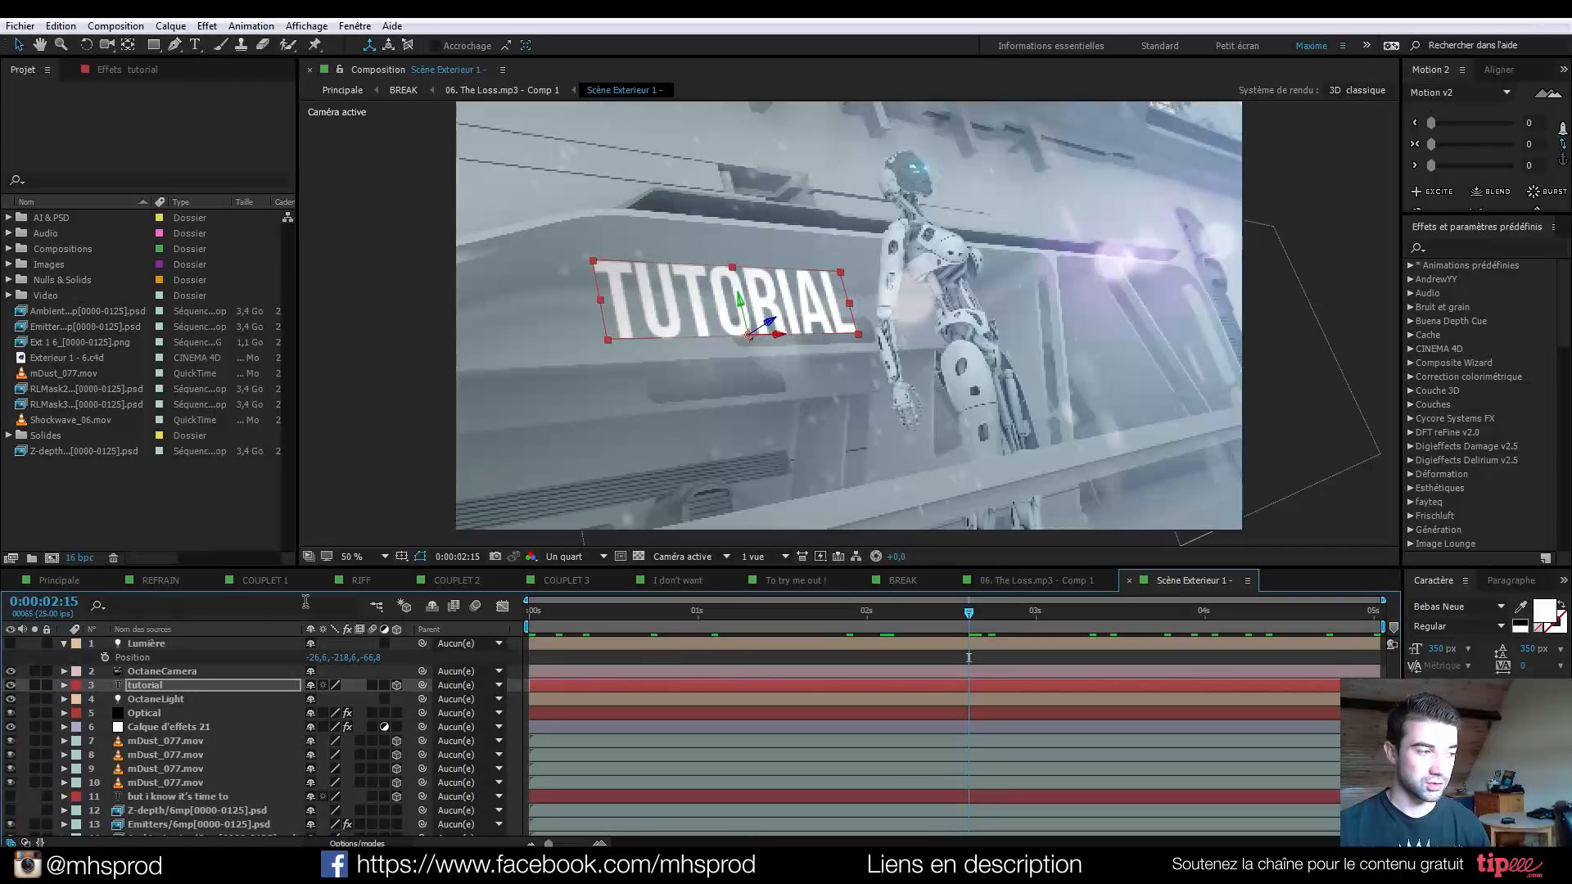
left_click(156, 645)
key("Delete")
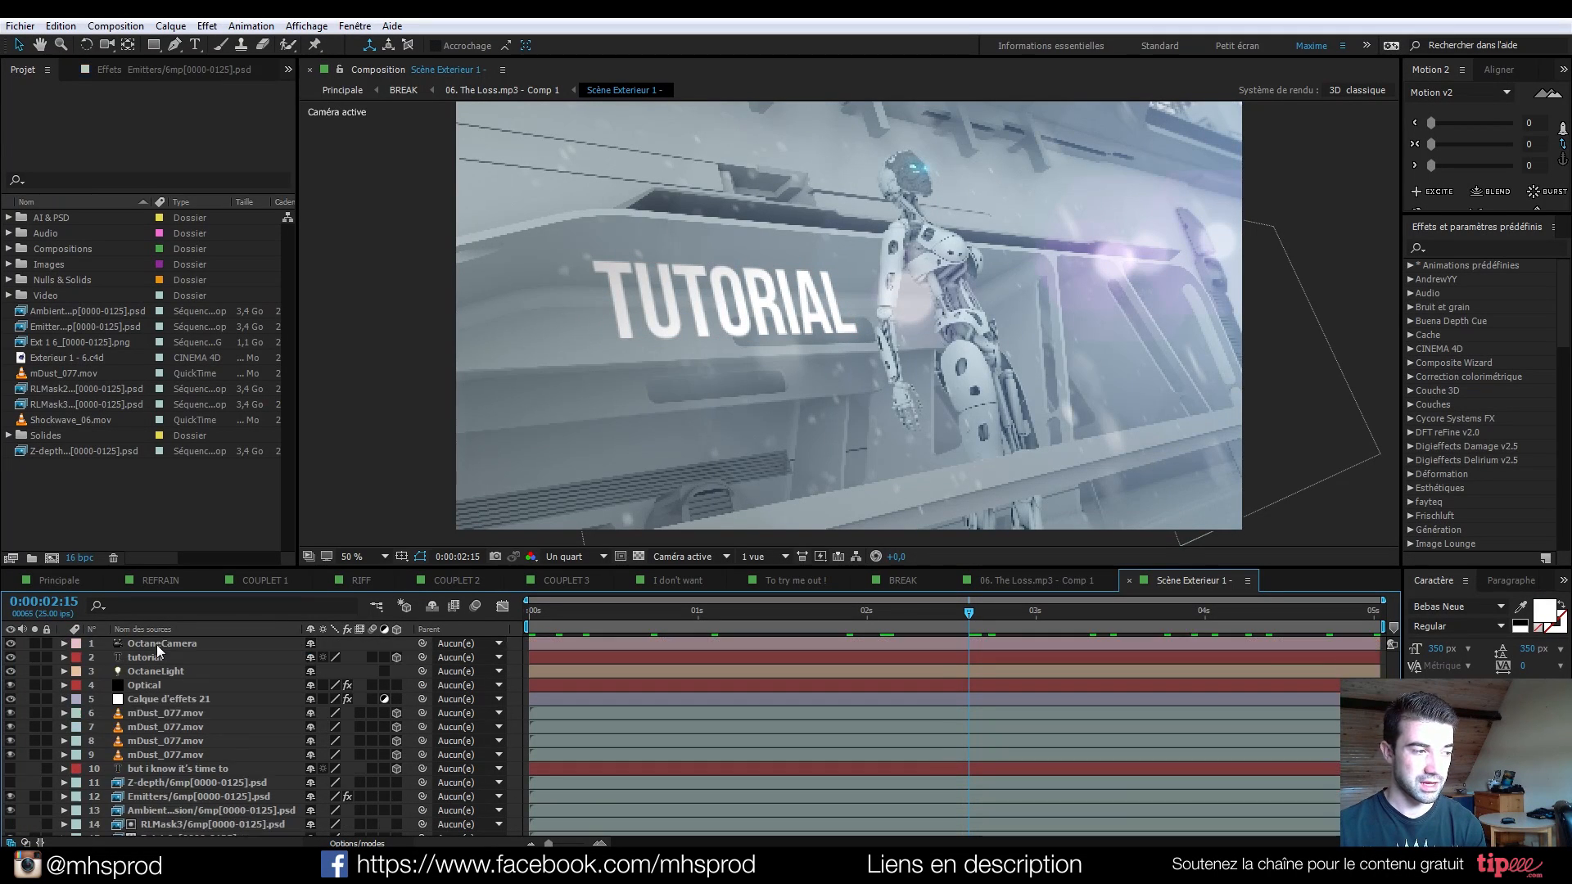
Add Exterieur 1 - 6.c4d as the topmost layer, hide it and extract its Cinema 4D scene data.
left_click(155, 644)
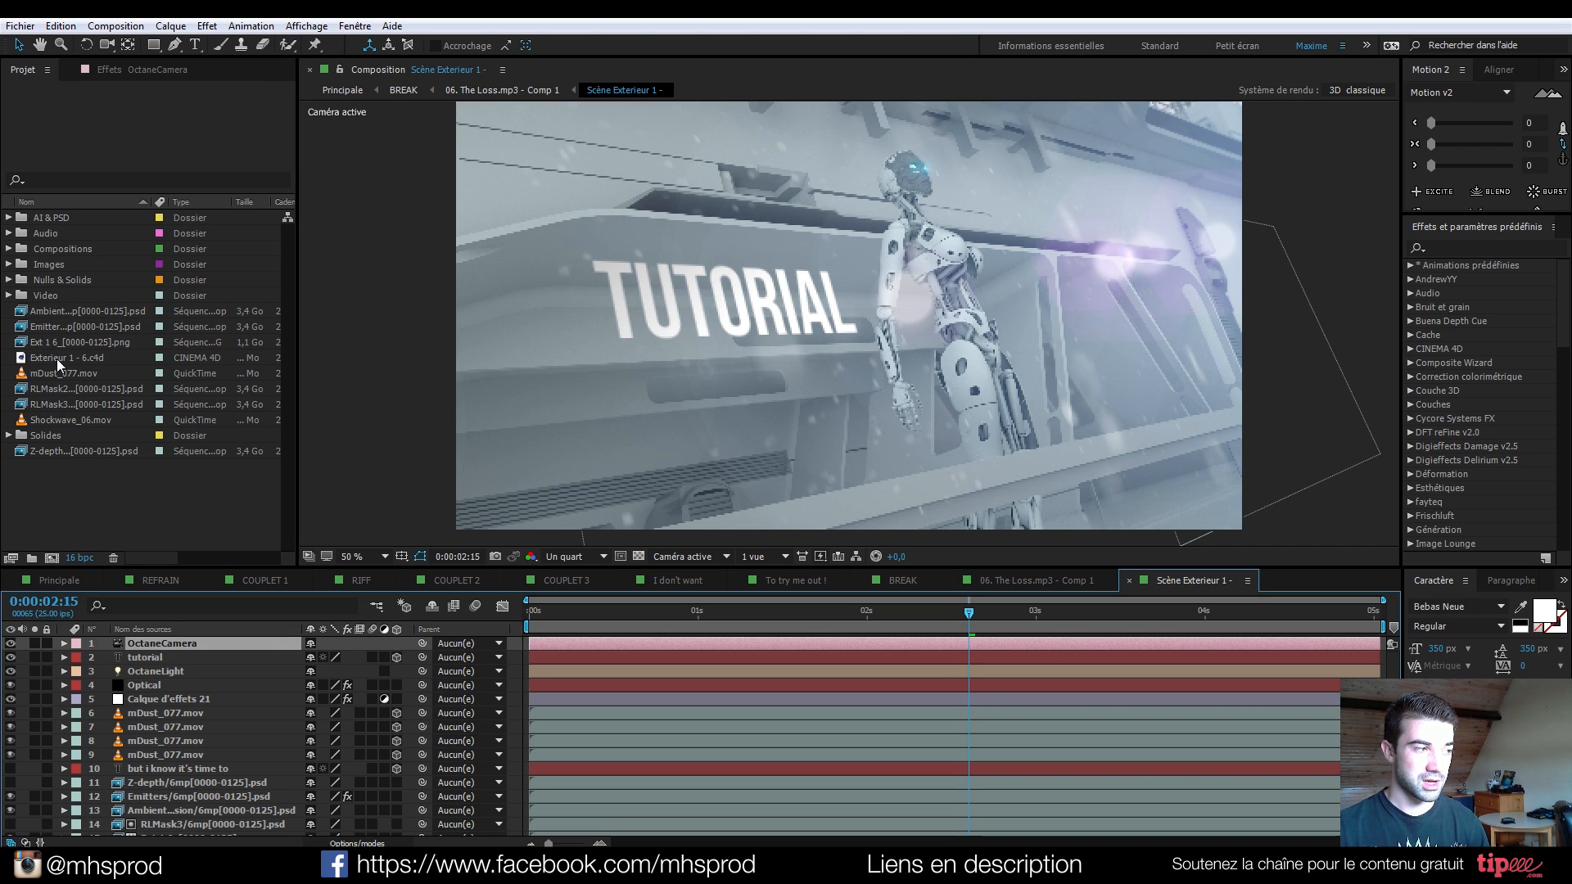
left_click_drag(56, 358, 131, 638)
left_click(10, 644)
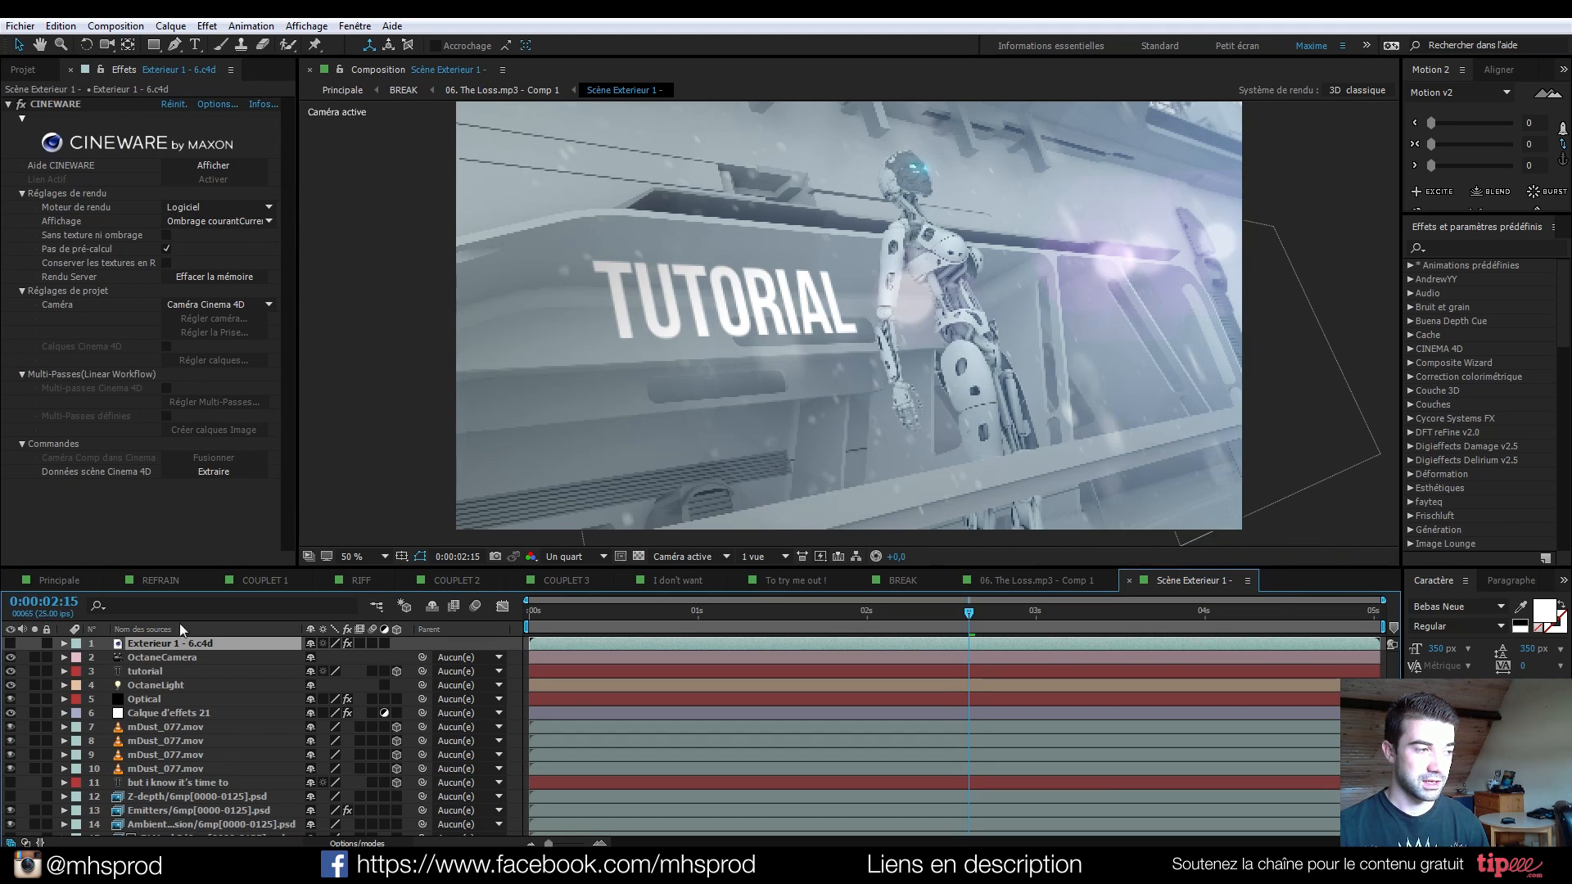
left_click(227, 470)
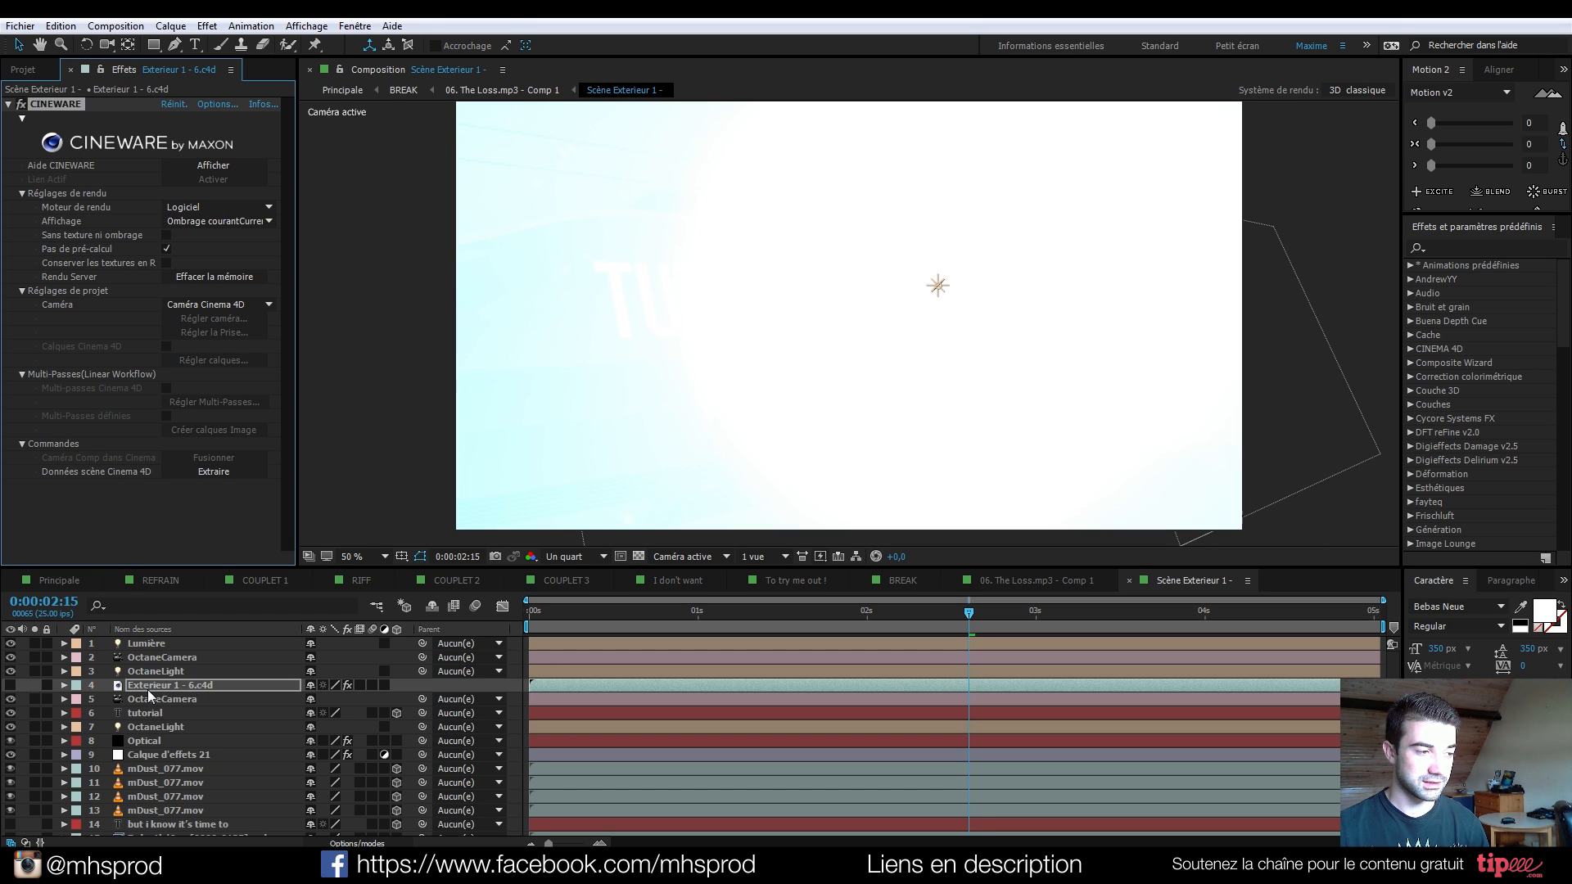
Delete the Exterieur 1 - 6.c4d layer and the duplicate OctaneCamera and OctaneLight layers.
key("Delete")
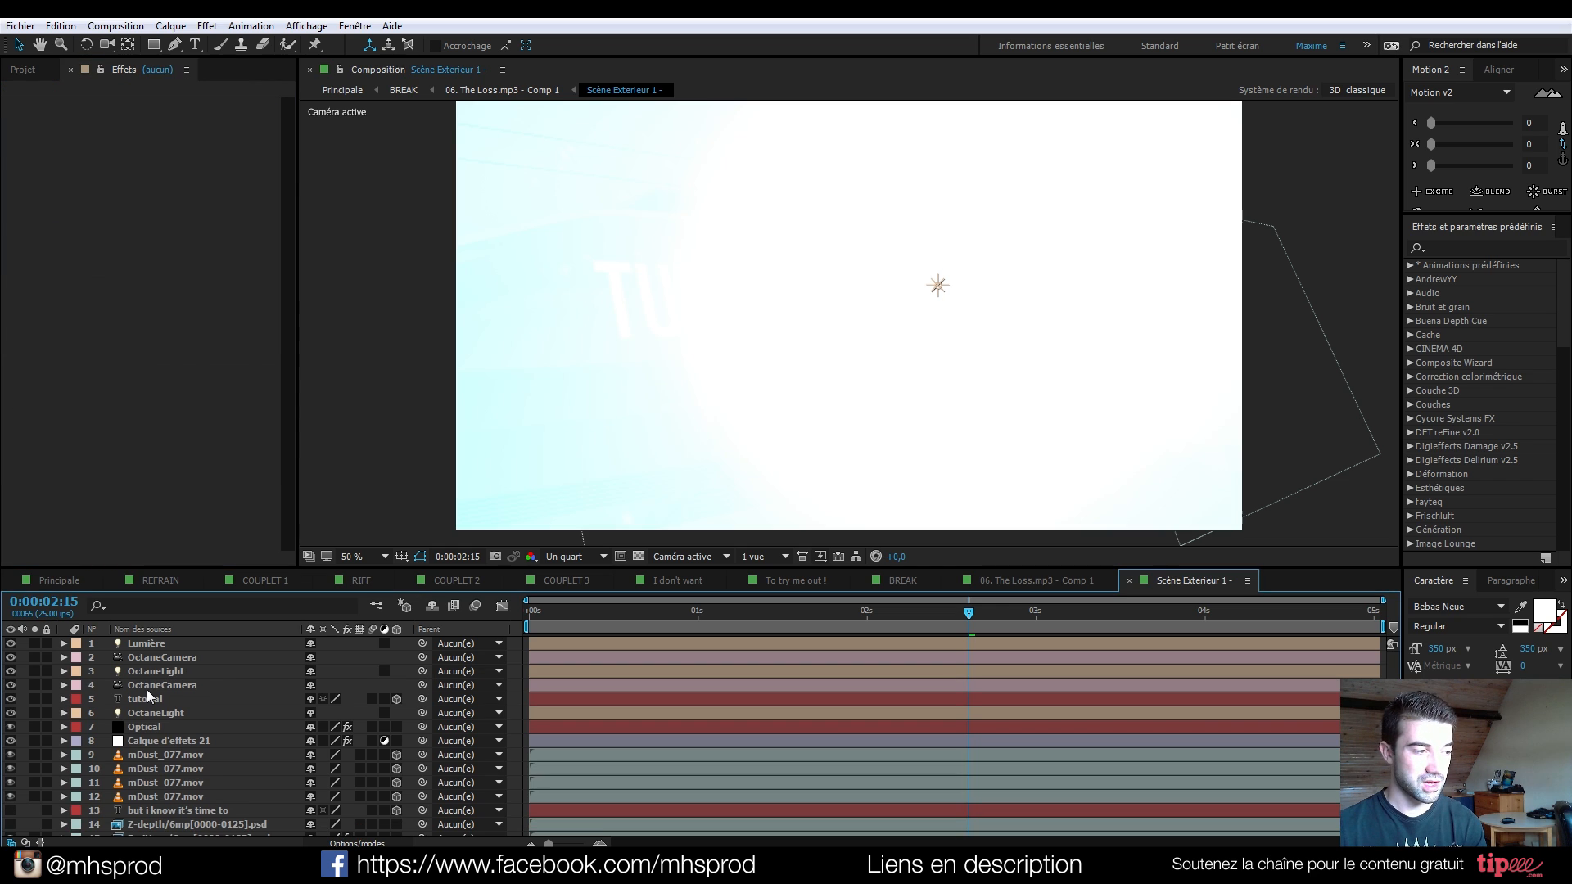
left_click(156, 658)
key("Delete")
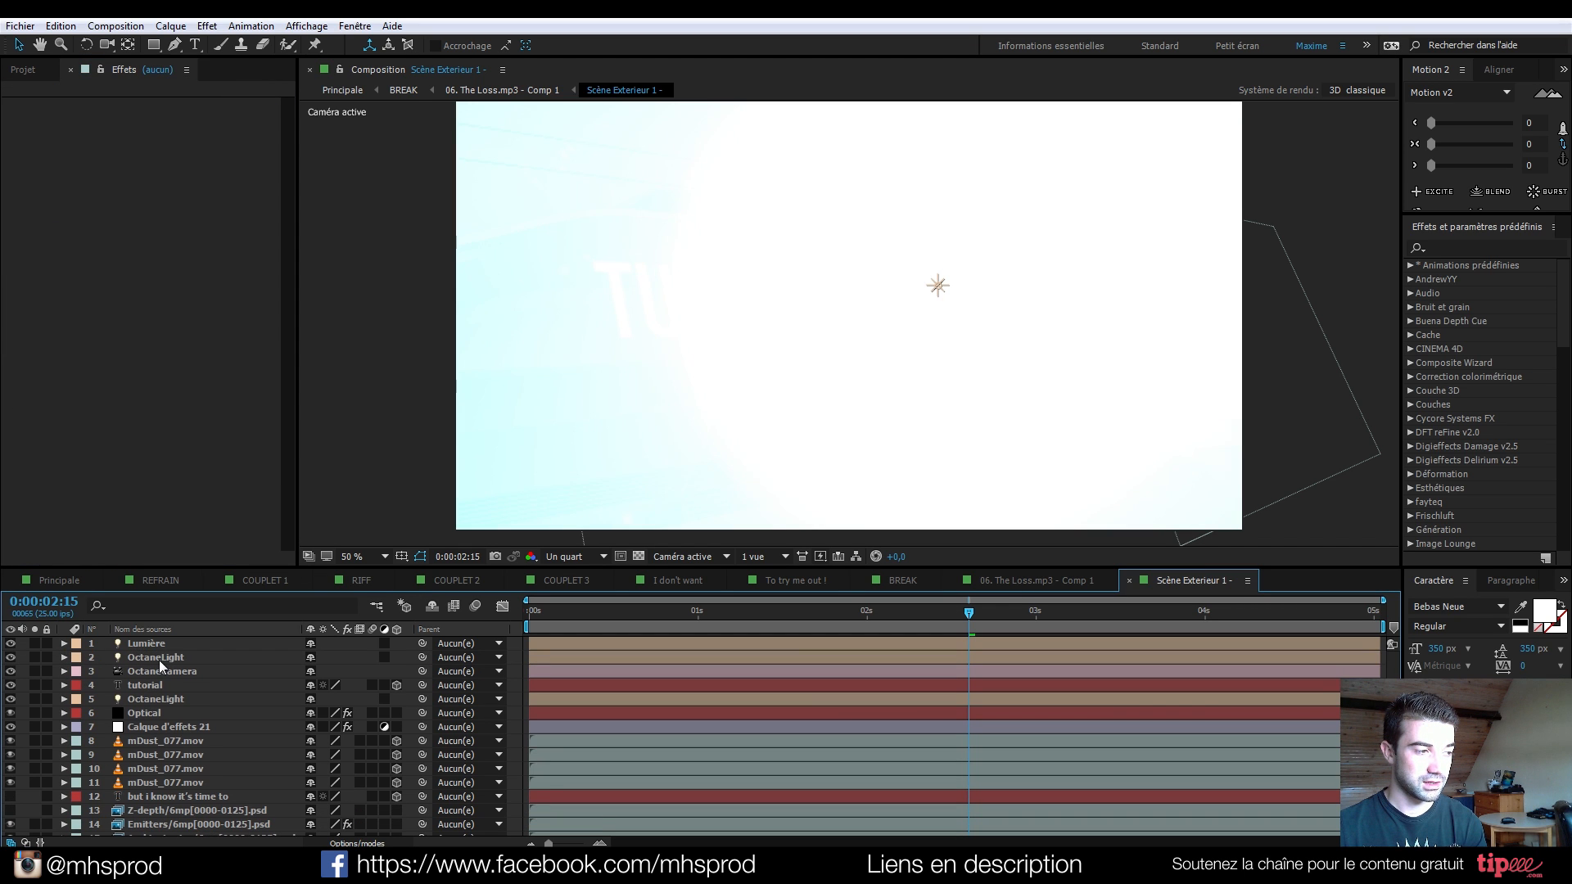
left_click(159, 660)
key("Delete")
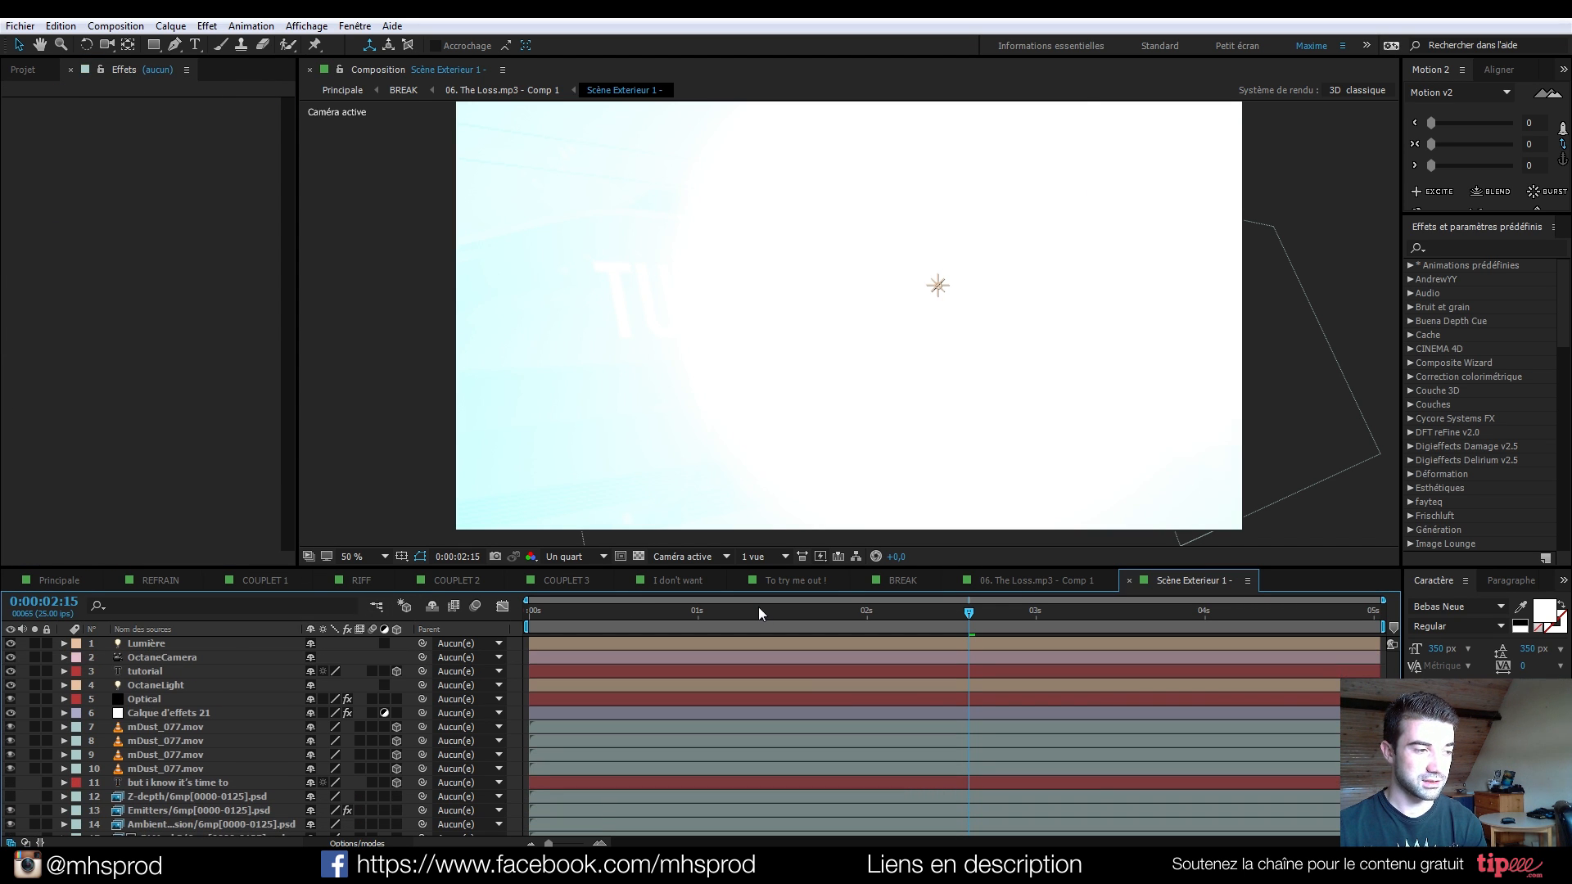
Hide the extracted Lumière layer and preview the shot from its start to 0:00:02:15.
left_click(10, 643)
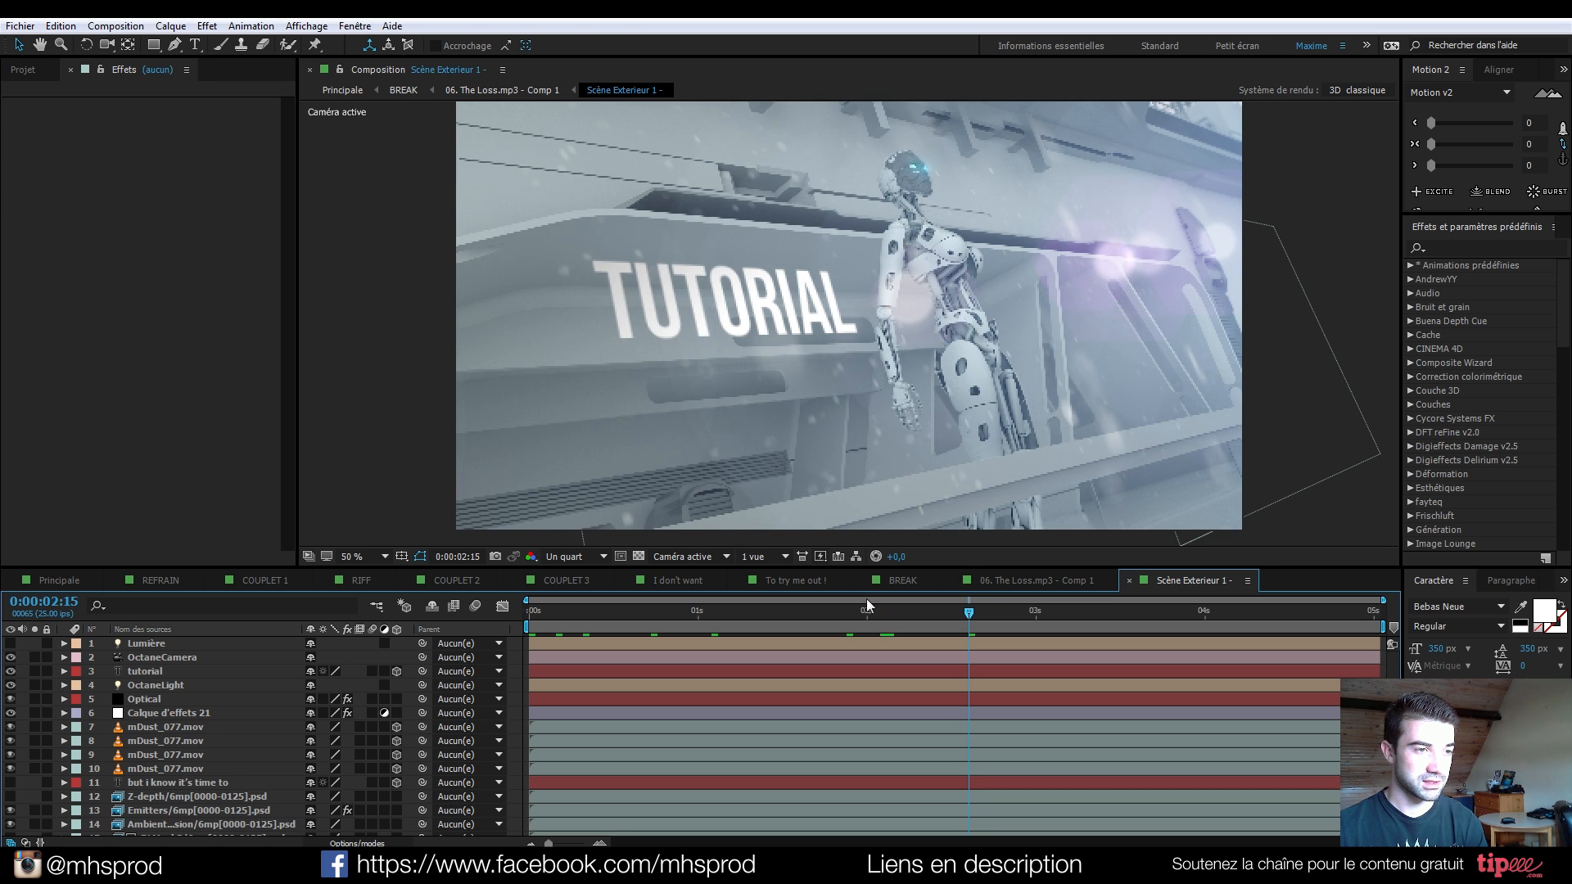
left_click_drag(899, 612, 425, 591)
left_click_drag(531, 606, 969, 626)
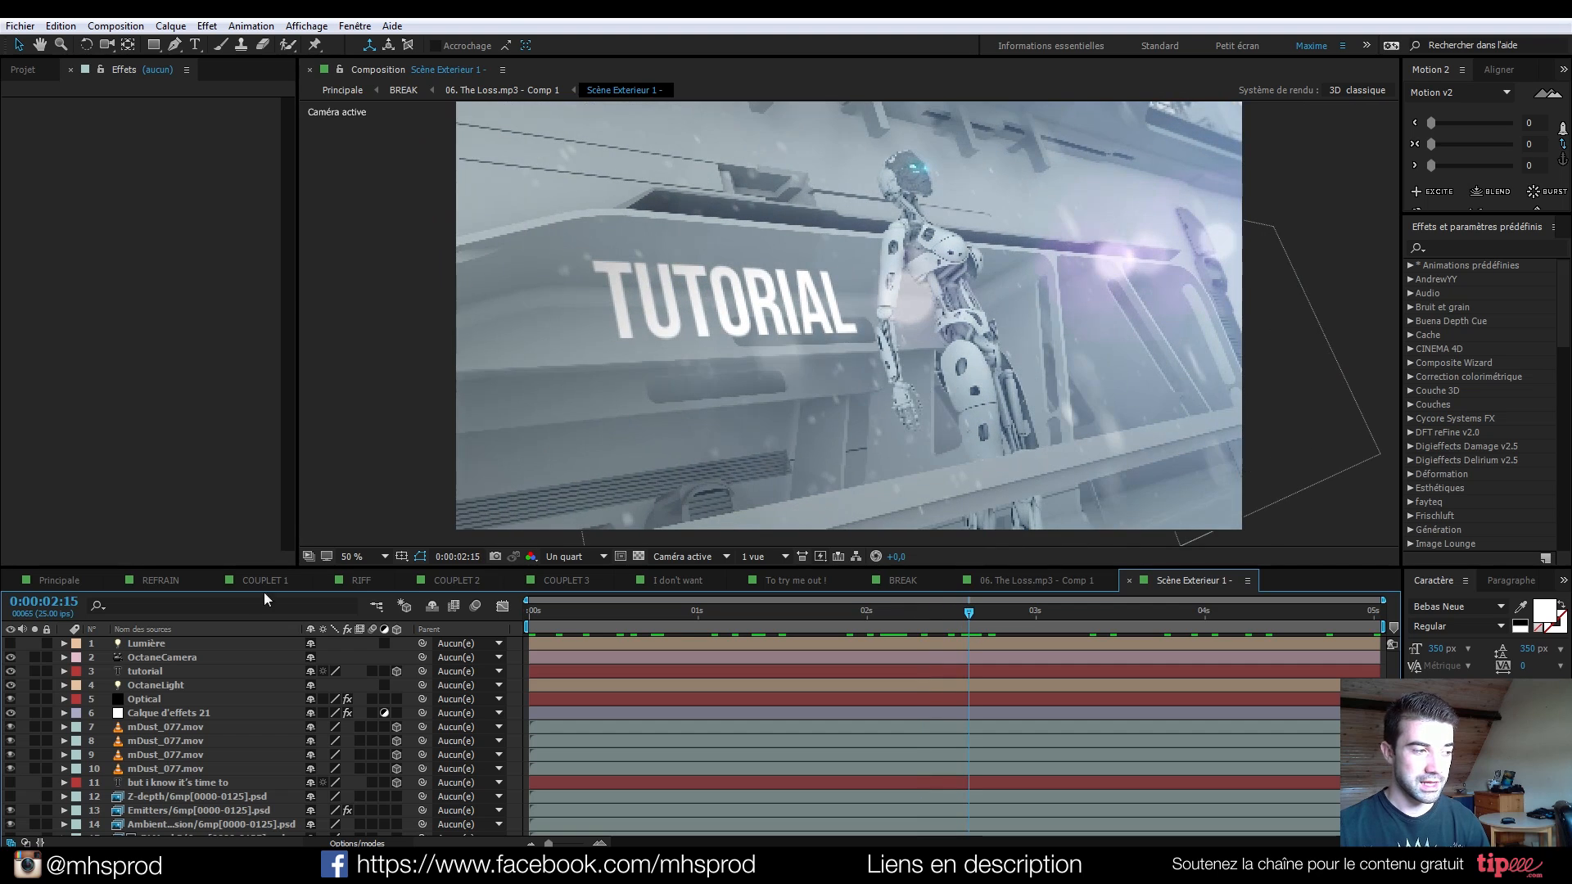
Show the Lumière light temporarily to examine where it sits on the robot, and hide it again.
left_click(160, 645)
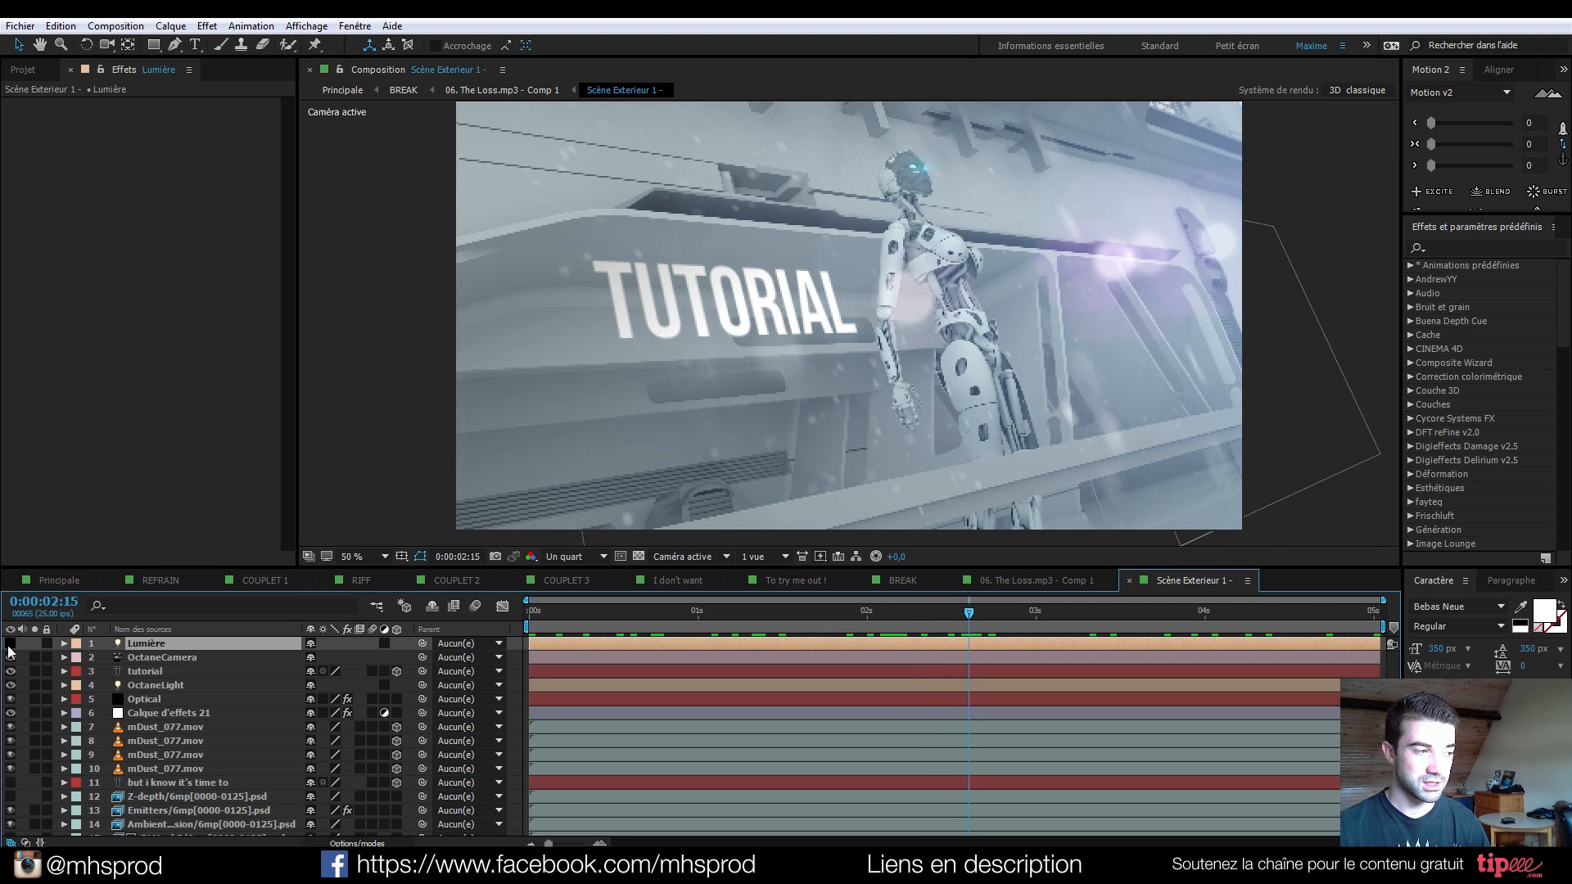
left_click(10, 644)
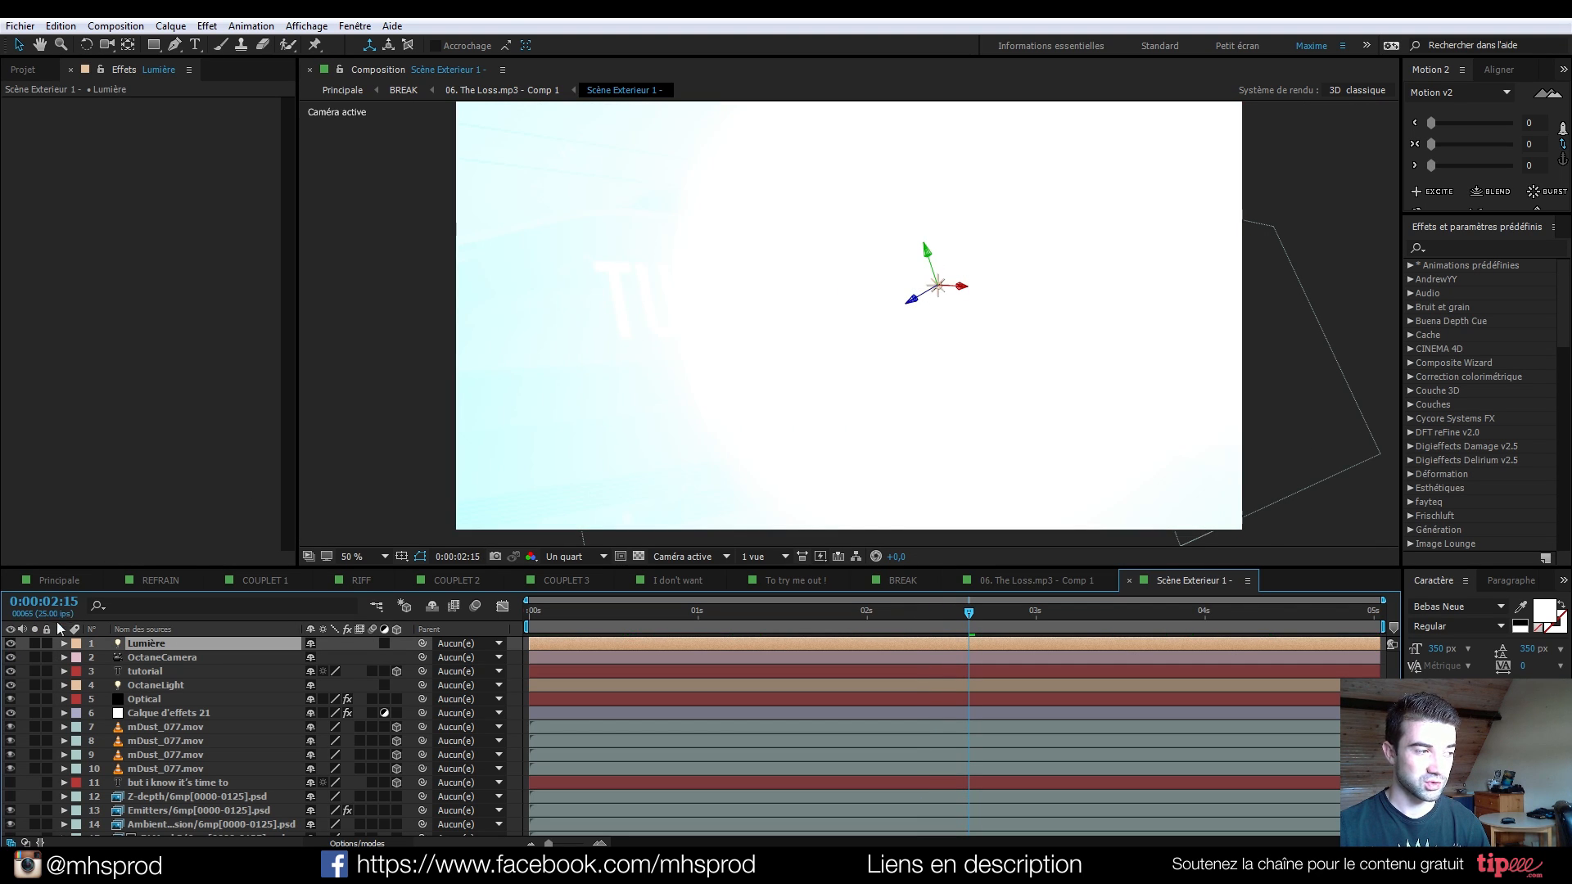
left_click(10, 644)
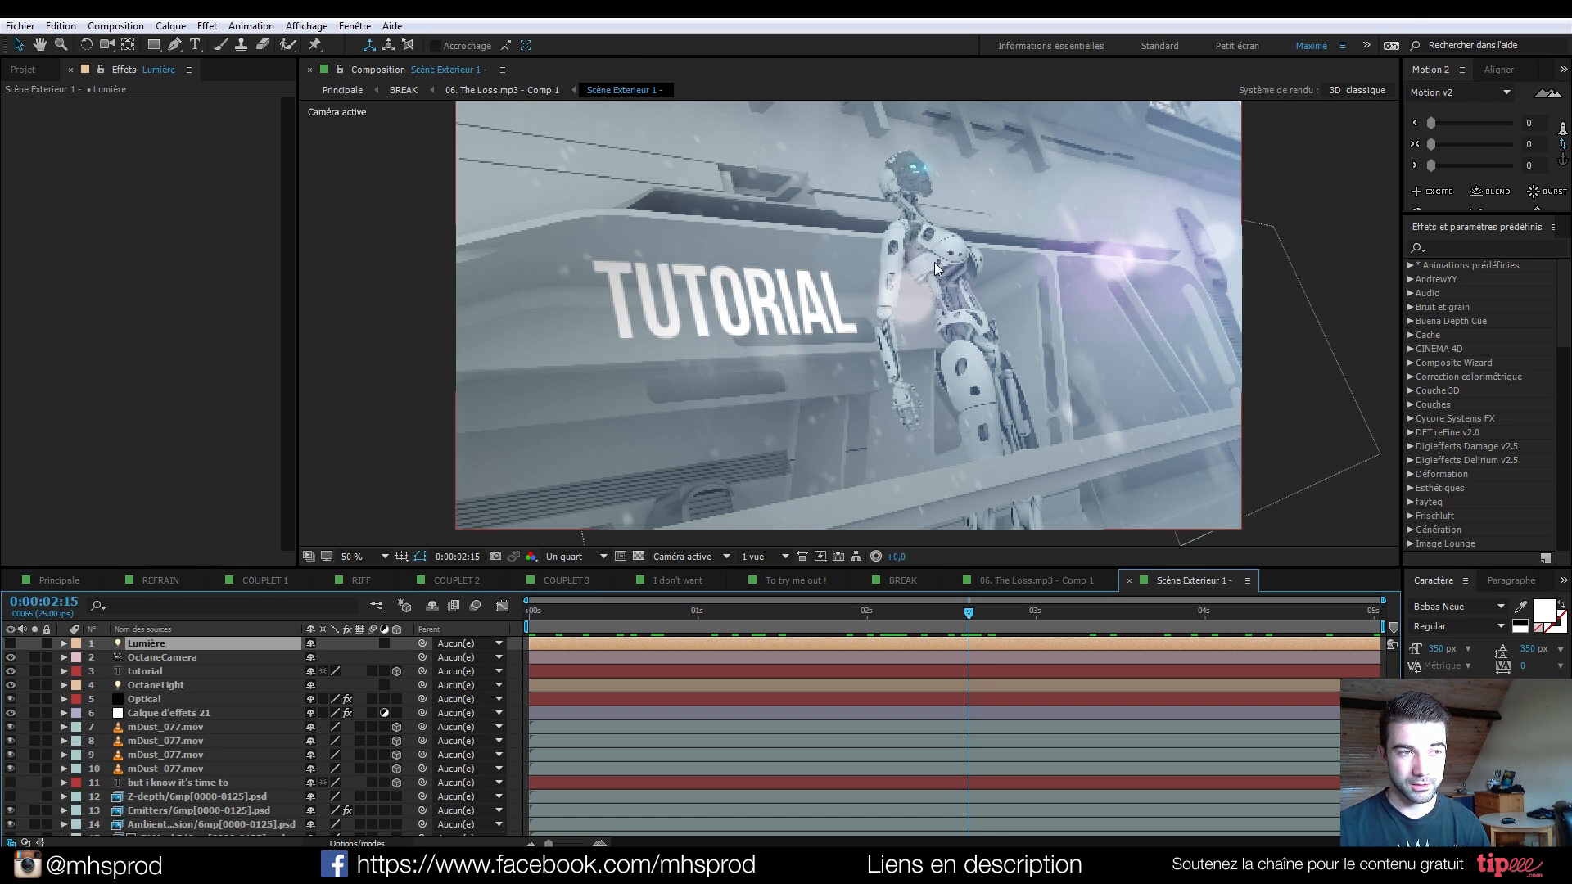
Snap the tutorial text to the Lumière layer's position by temporarily parenting it, and delete the Lumière layer.
left_click(162, 671)
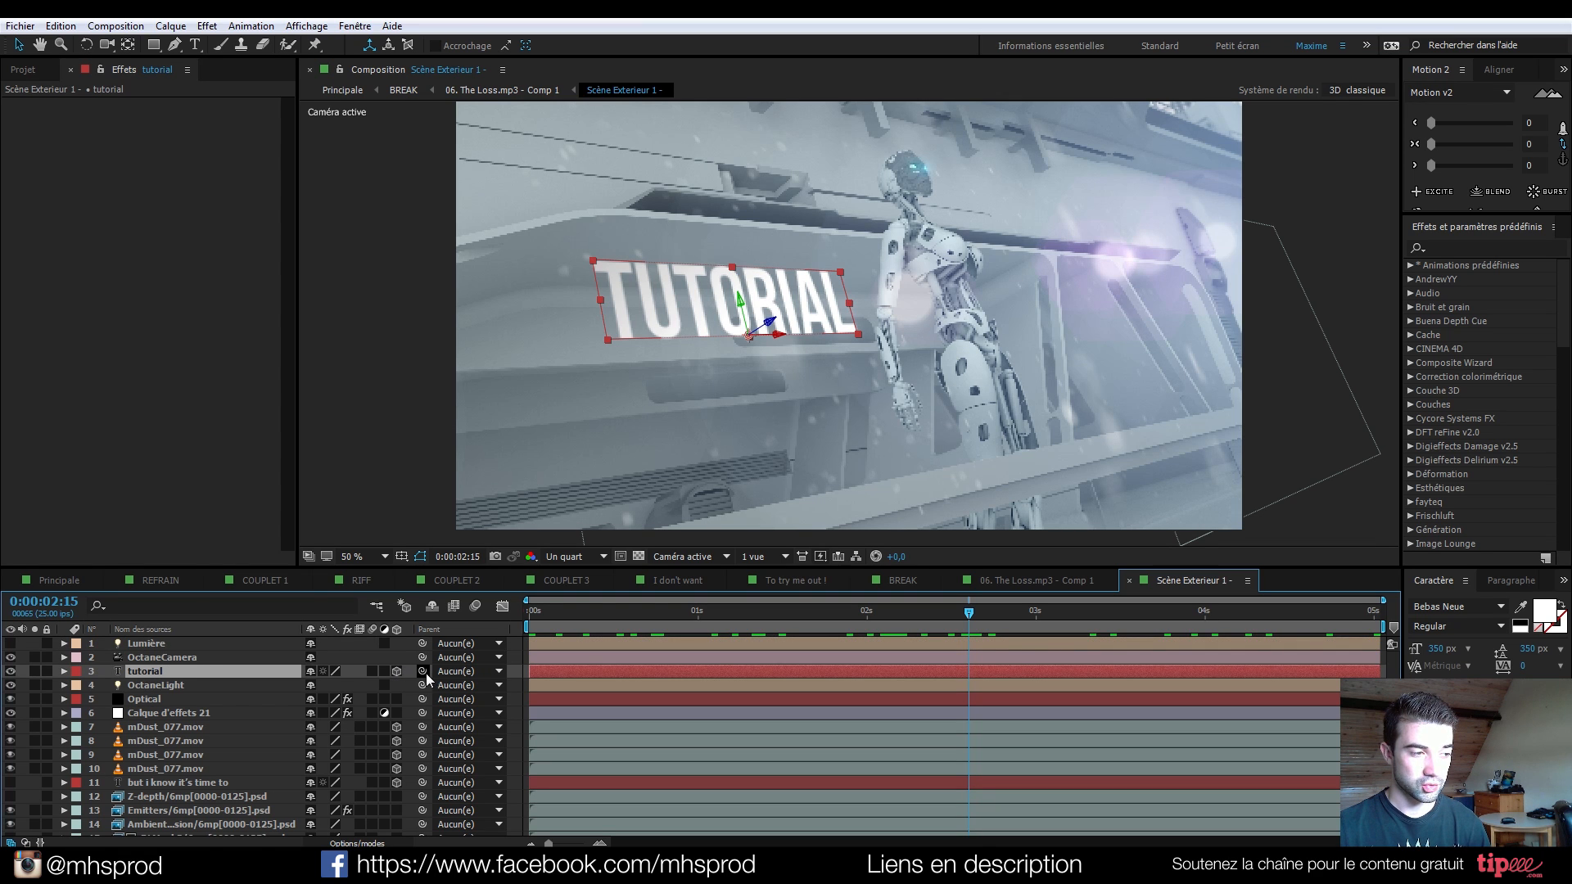
left_click_drag(426, 673, 155, 646)
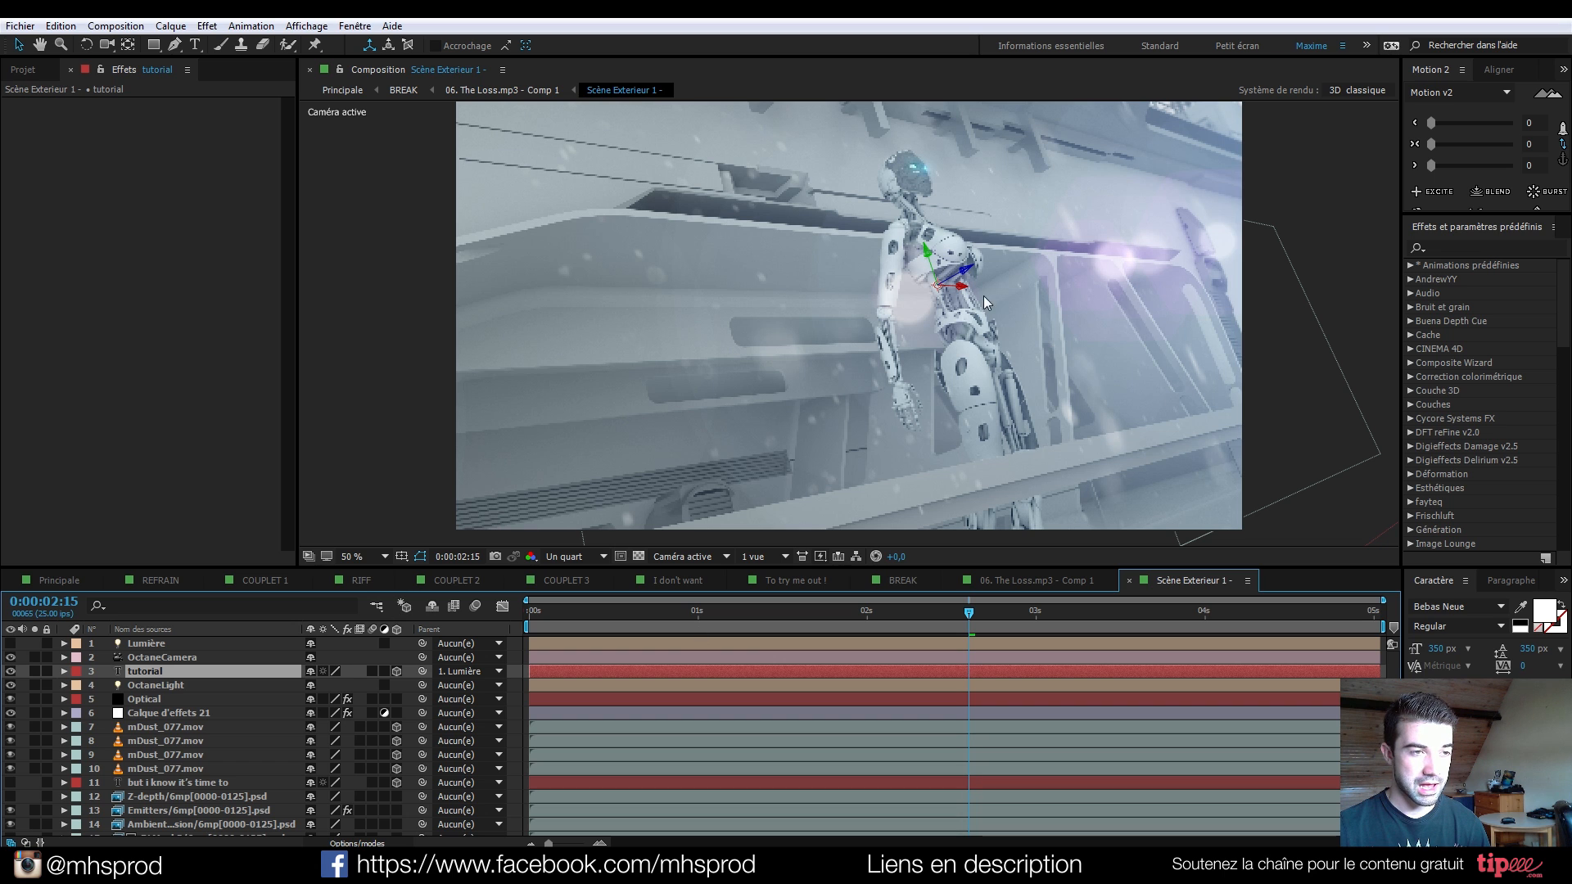
left_click(473, 672)
left_click(493, 287)
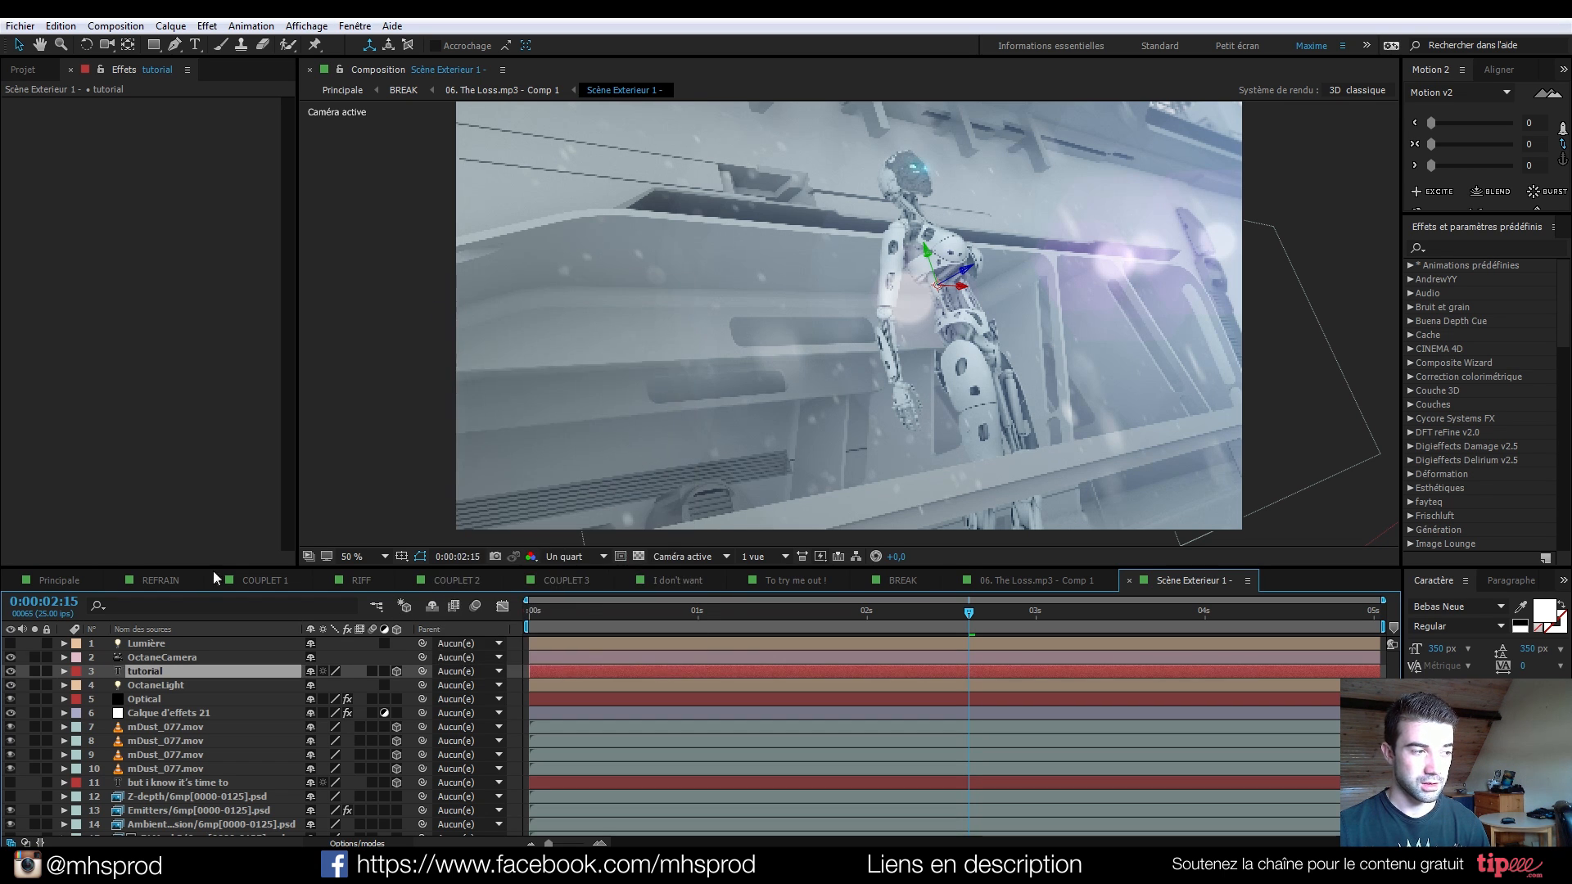
left_click(145, 645)
key("Delete")
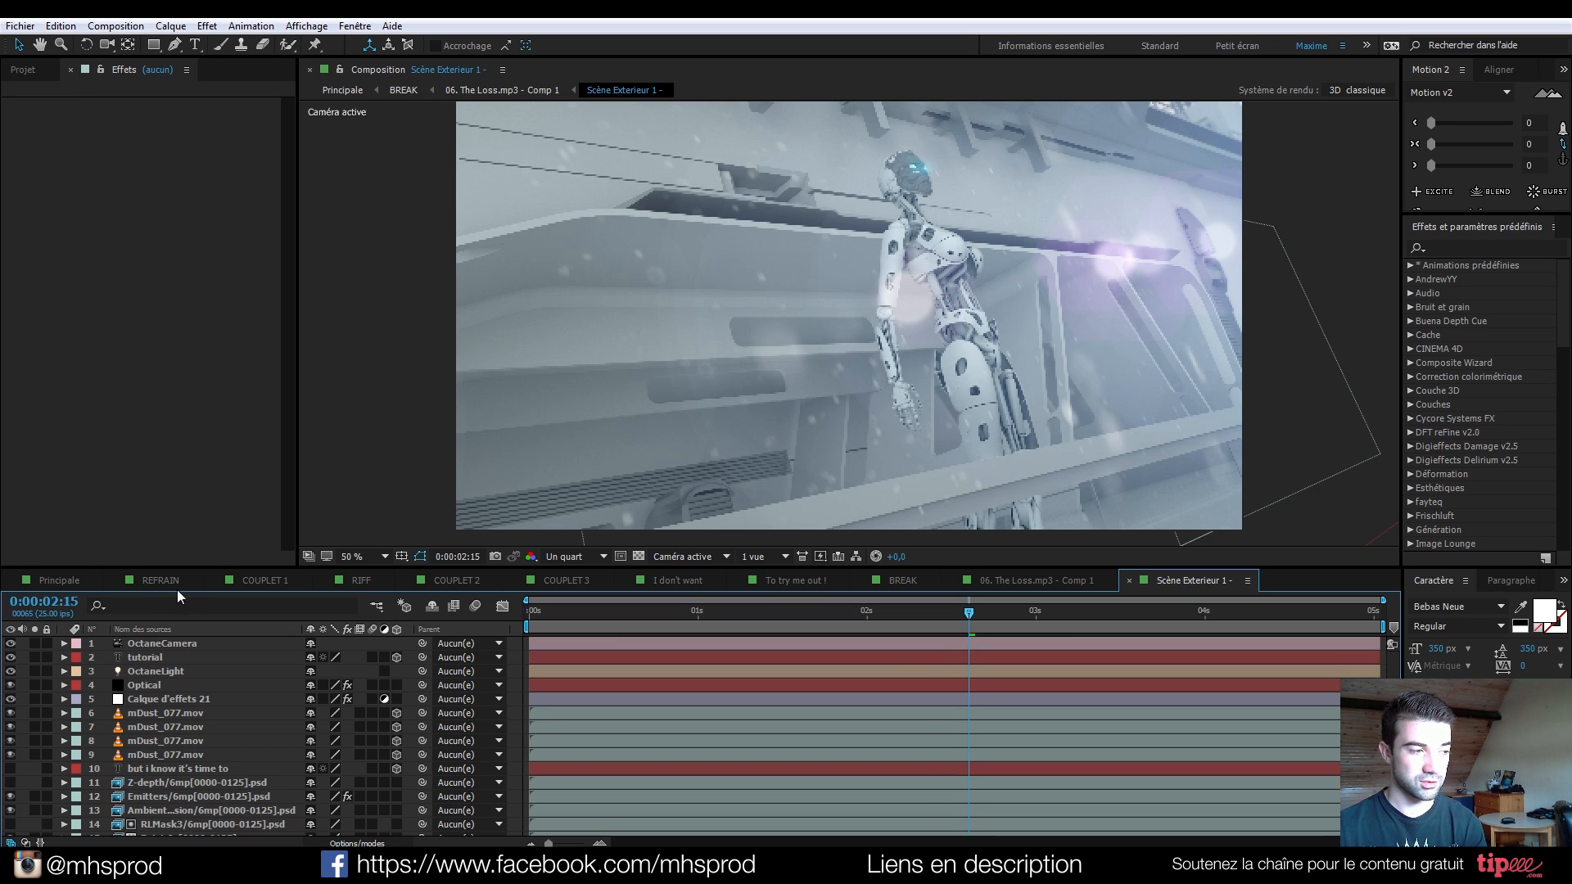
Scale the tutorial text layer to 0.3%.
left_click(157, 659)
key("s")
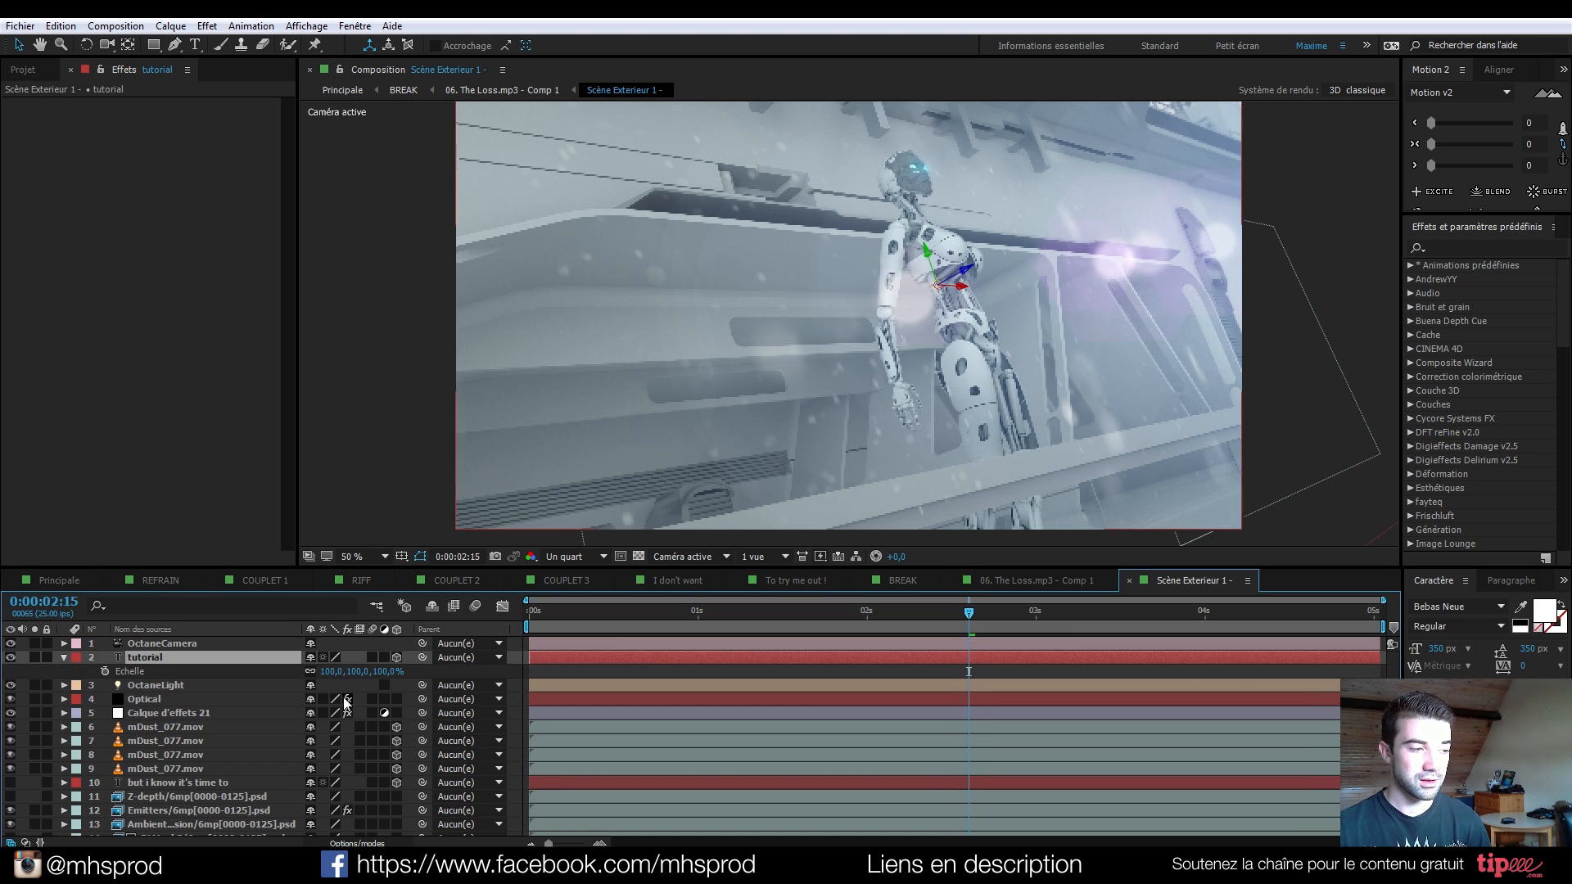
left_click(331, 672)
type("0.3")
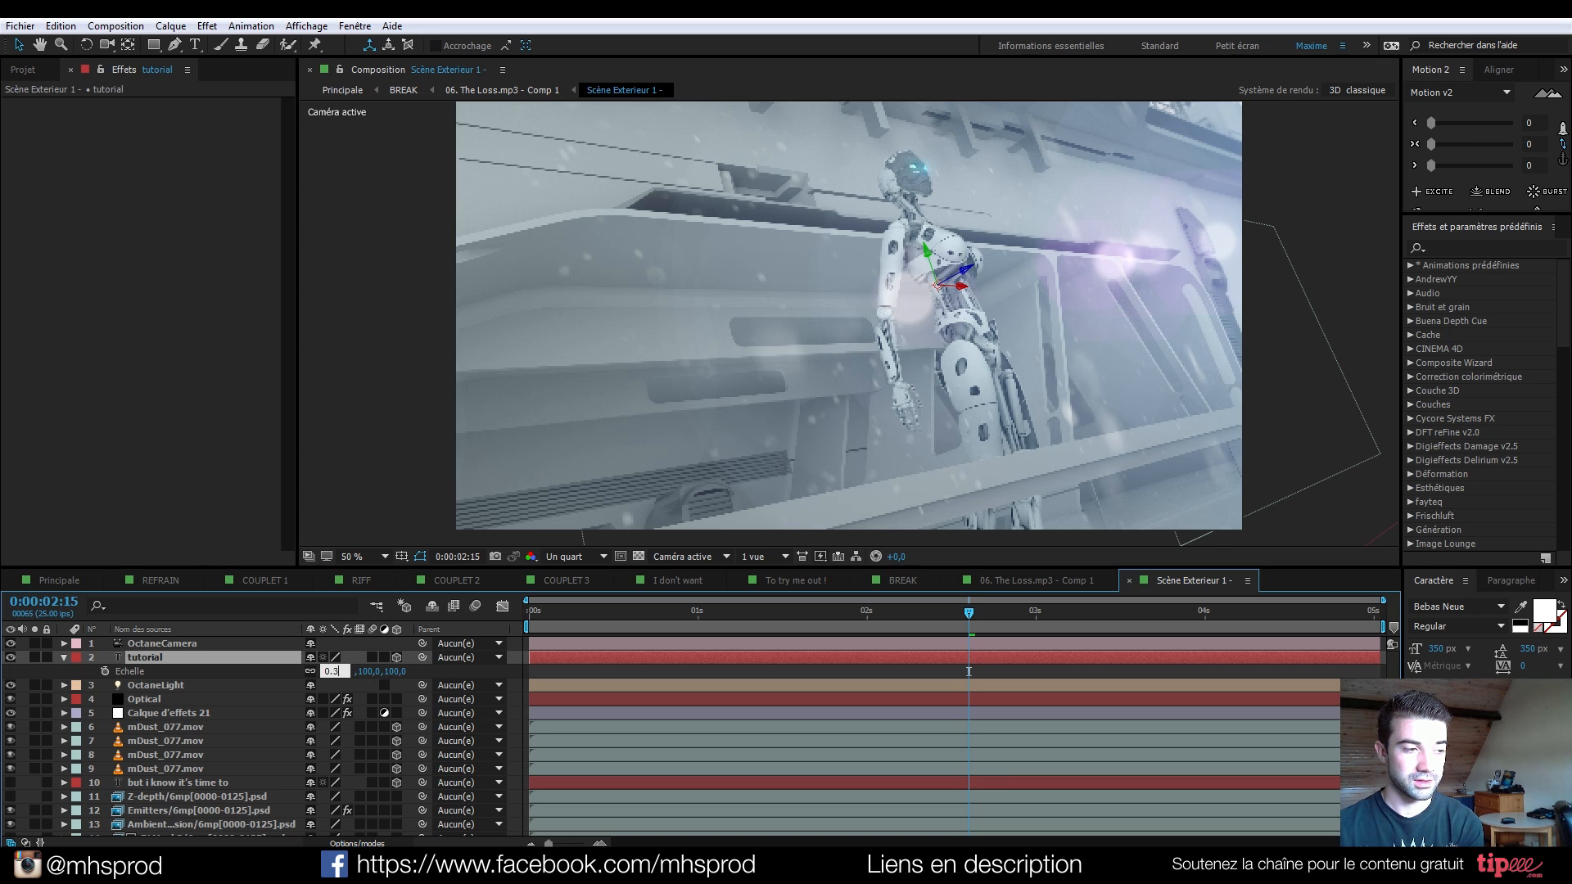
key("Return")
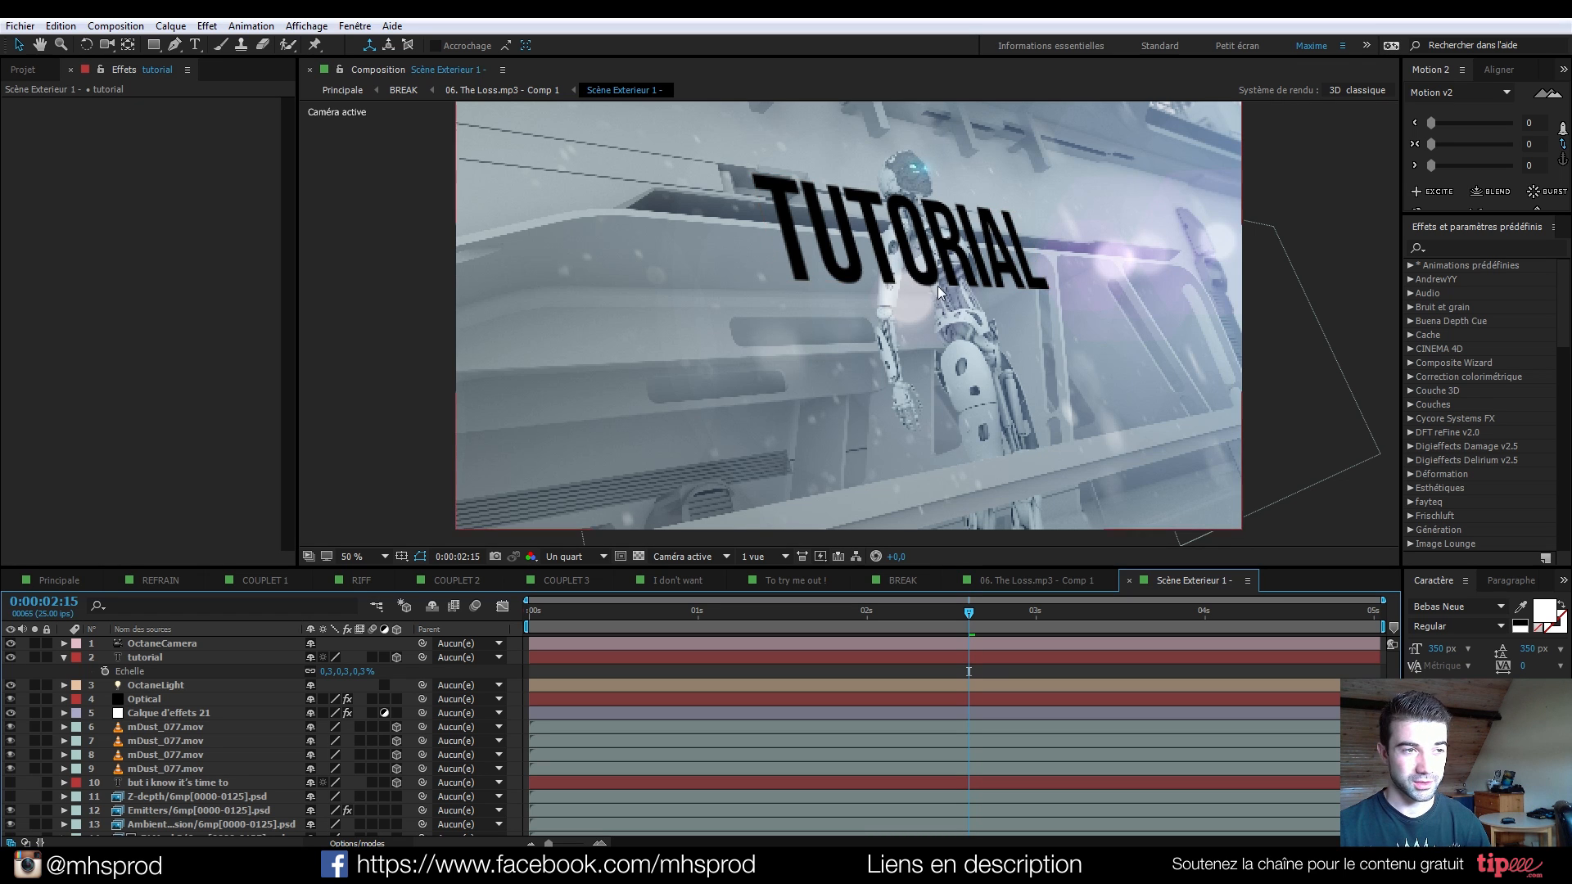
Turn off Utilise les lumières in the tutorial text layer's surface options so that scene lights do not affect it.
left_click(211, 657)
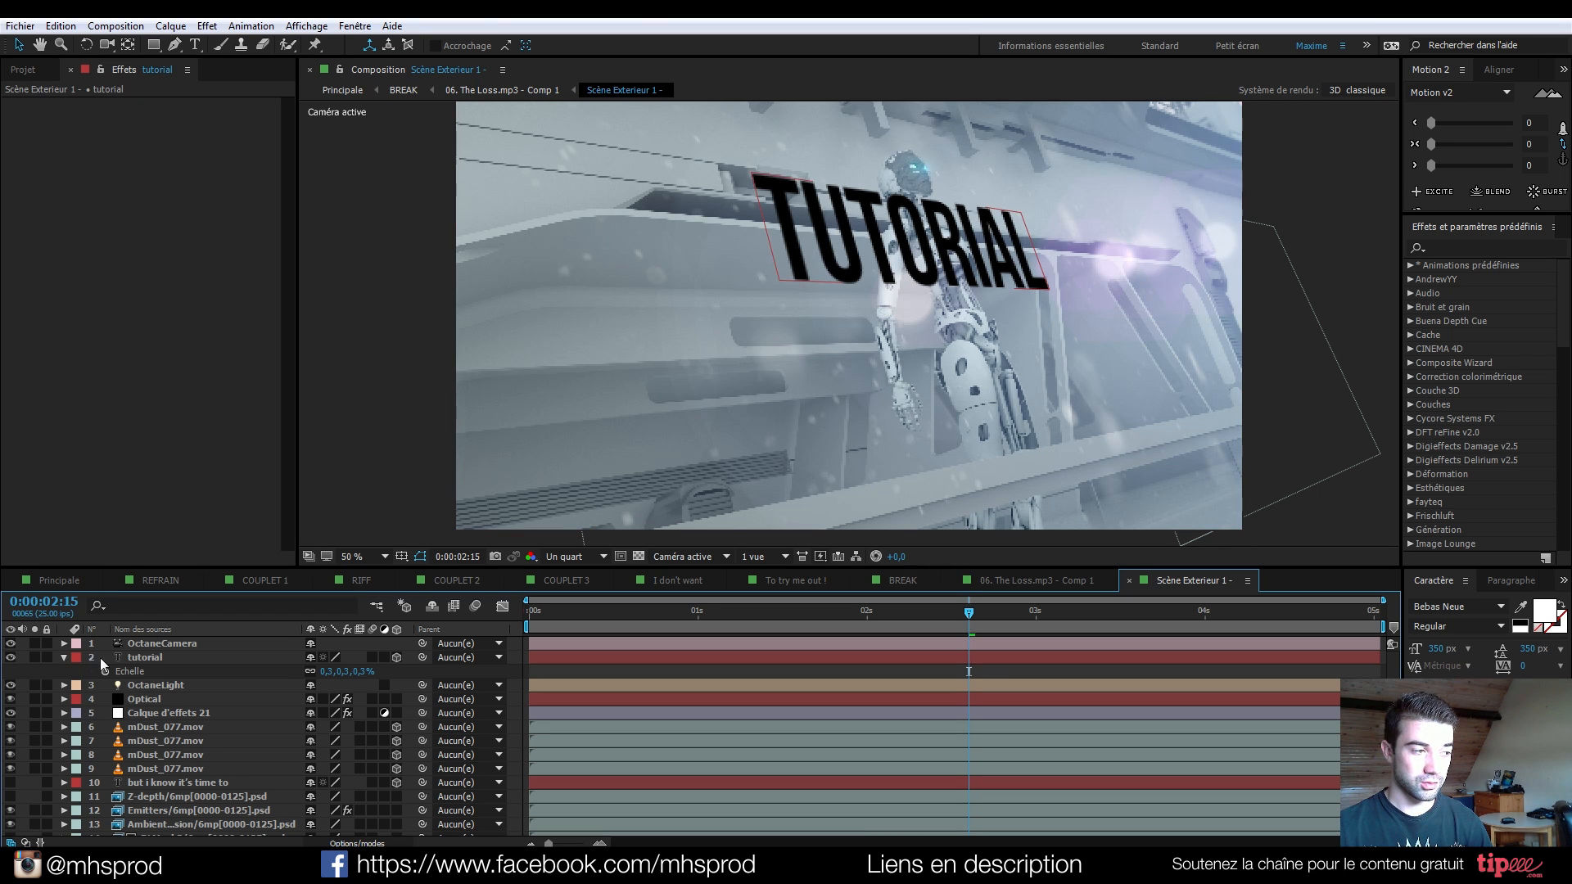
left_click(64, 657)
left_click(63, 659)
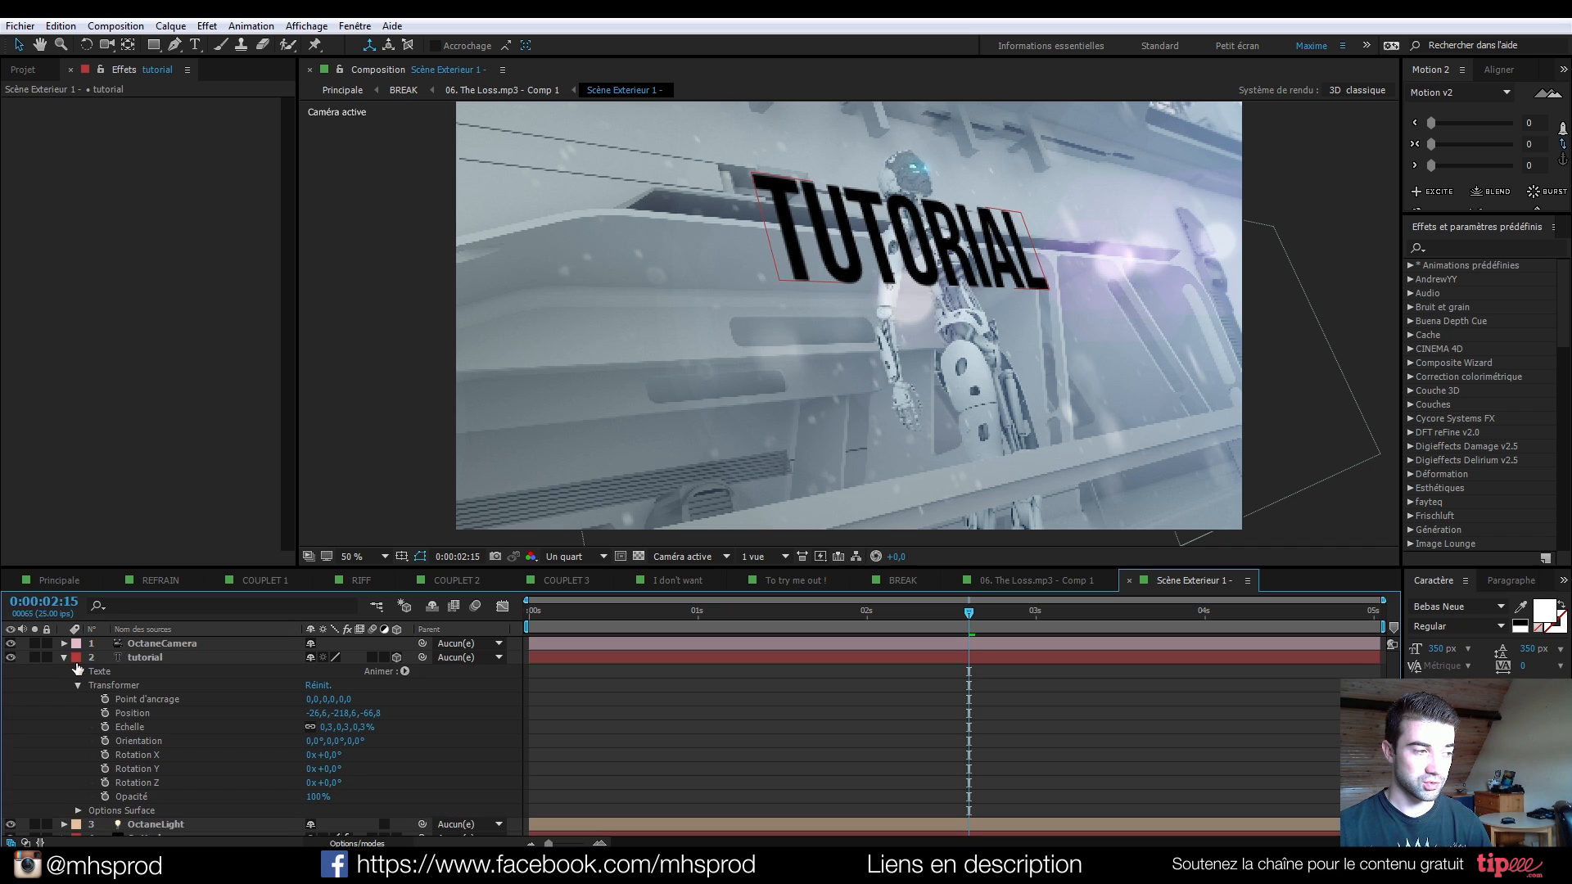
left_click(78, 810)
scroll(136, 802, "down", 3)
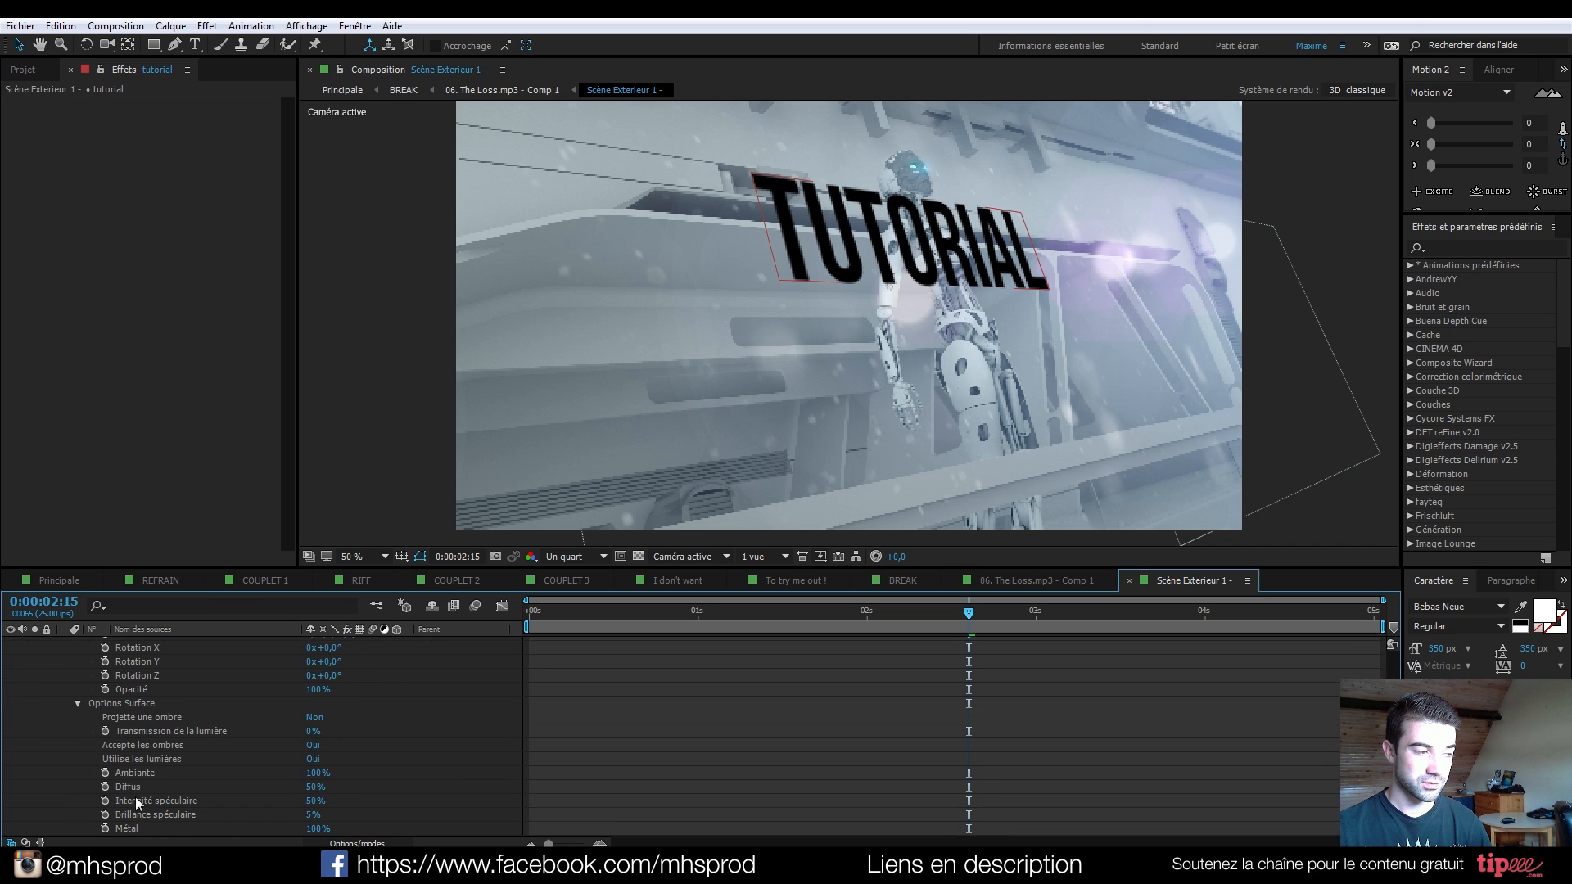
left_click(319, 758)
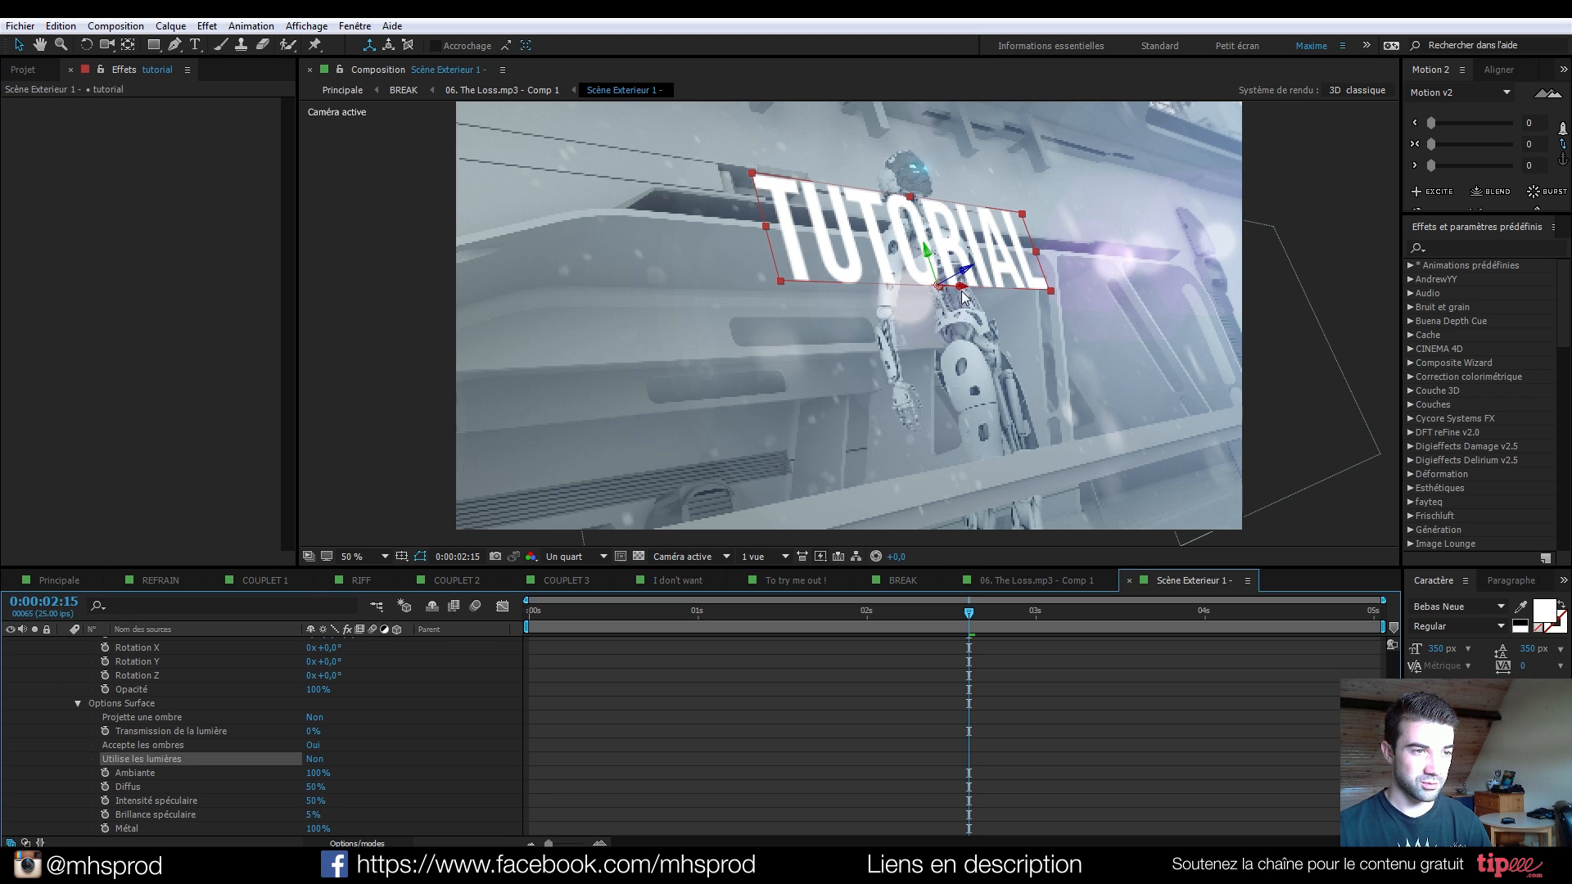
Move the tutorial text beside the robot, to position -28.4, -218.1, -66.8.
left_click_drag(960, 287, 938, 292)
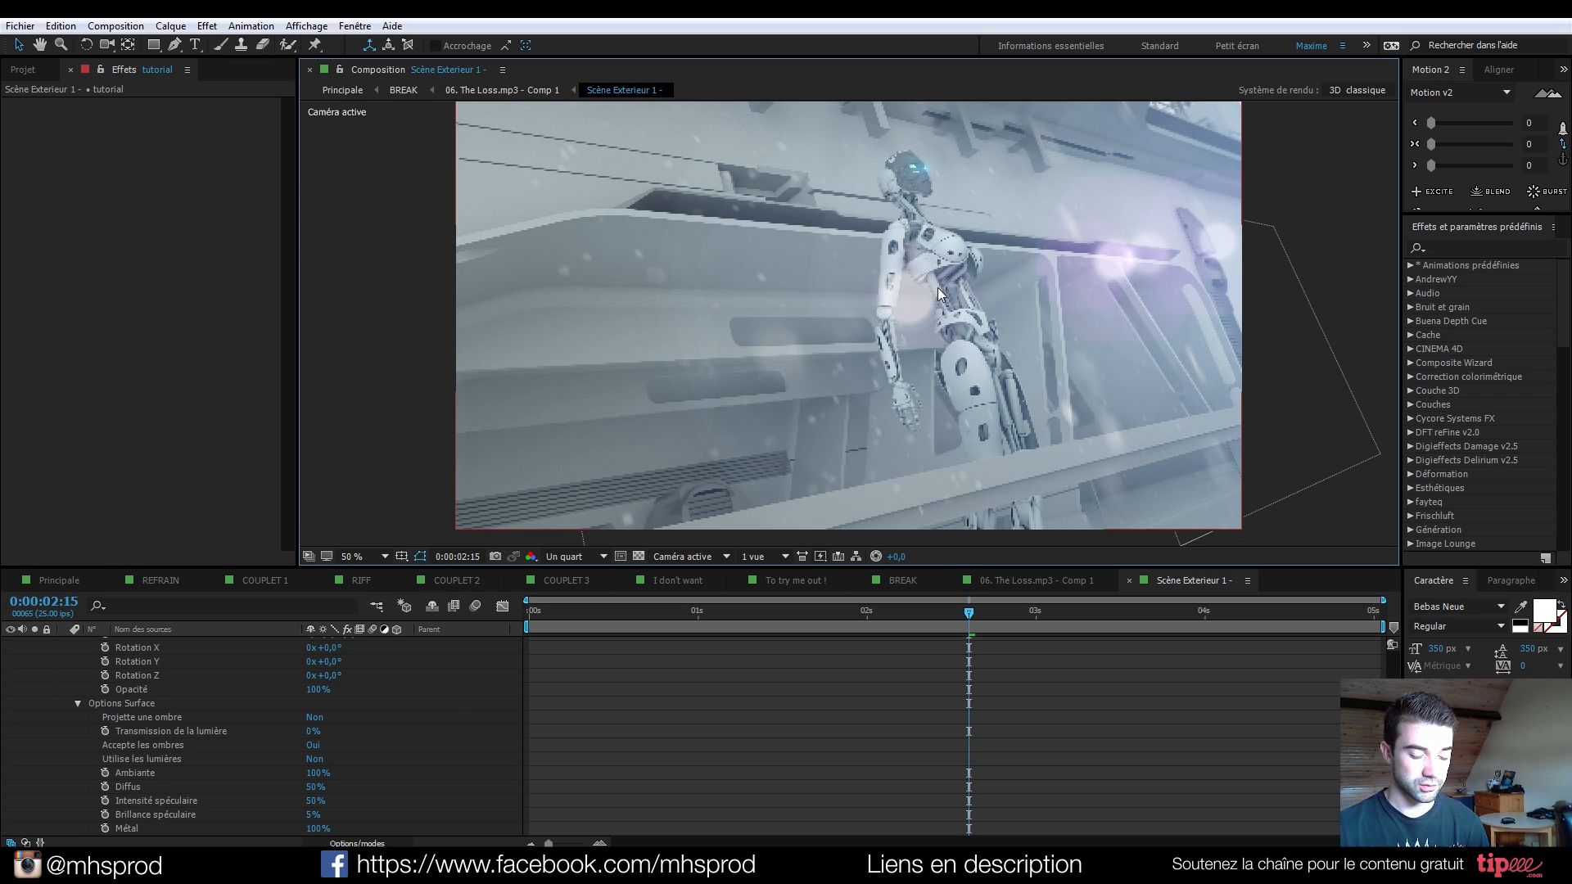
key("ctrl+z")
key("p")
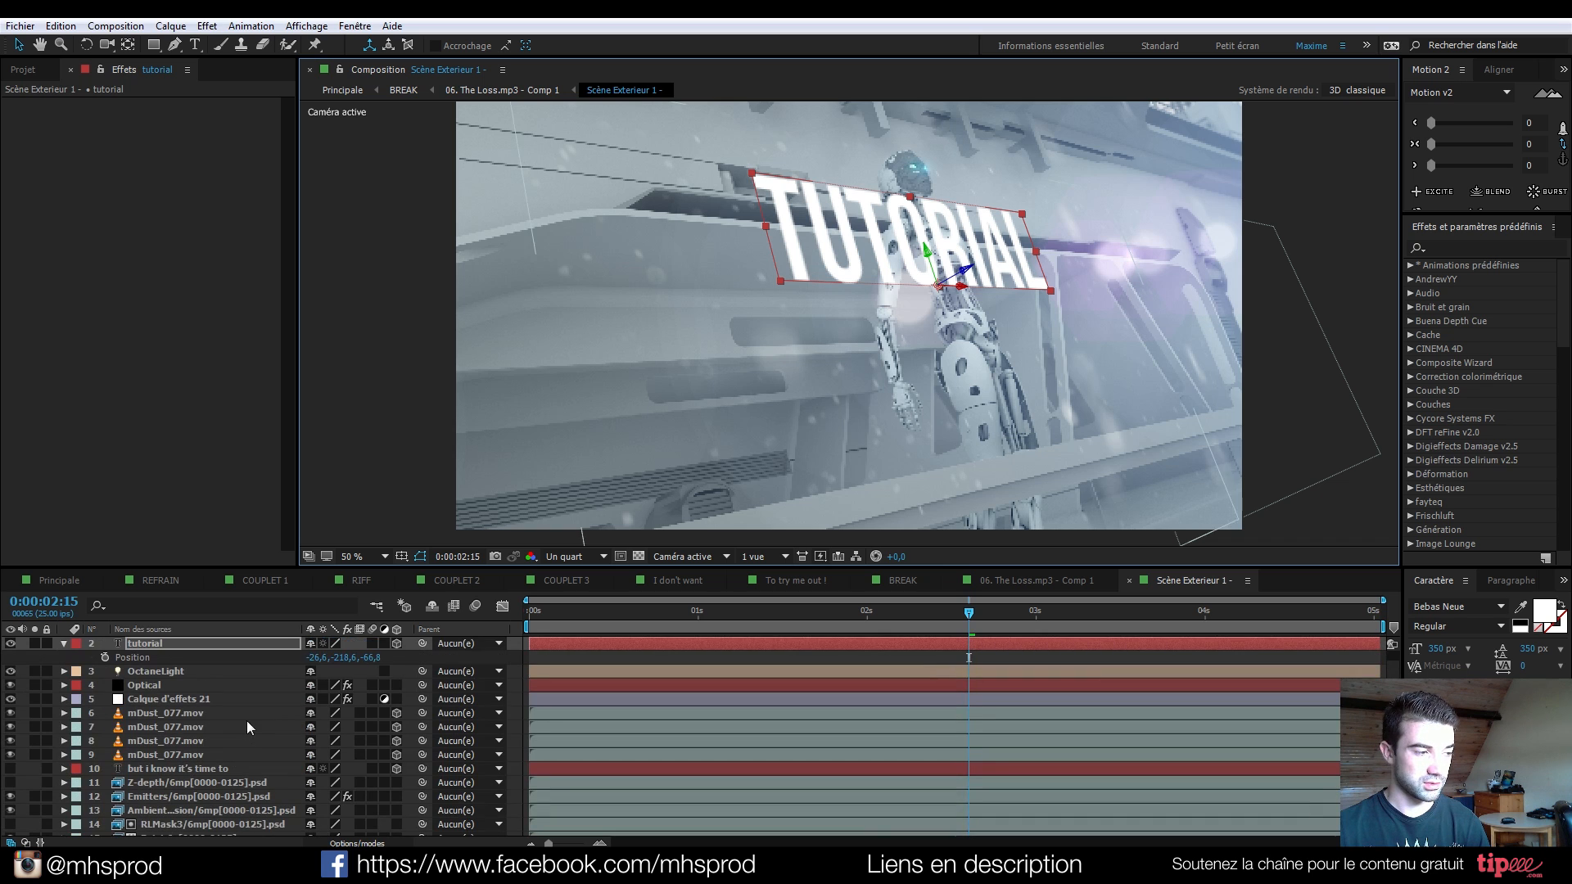
left_click(298, 642)
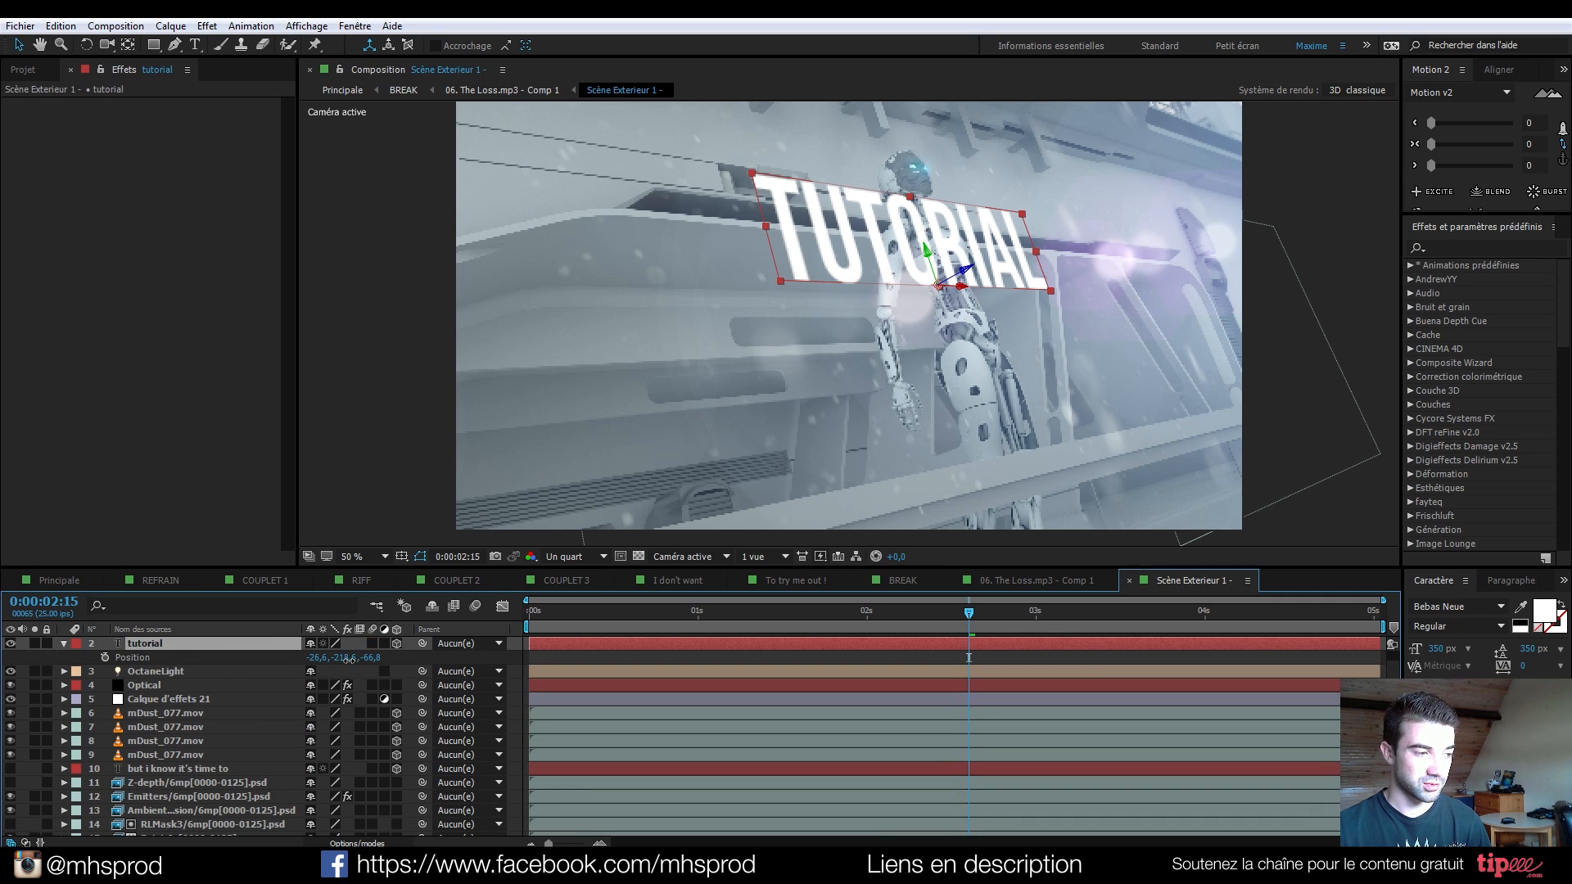
left_click_drag(348, 659, 300, 659)
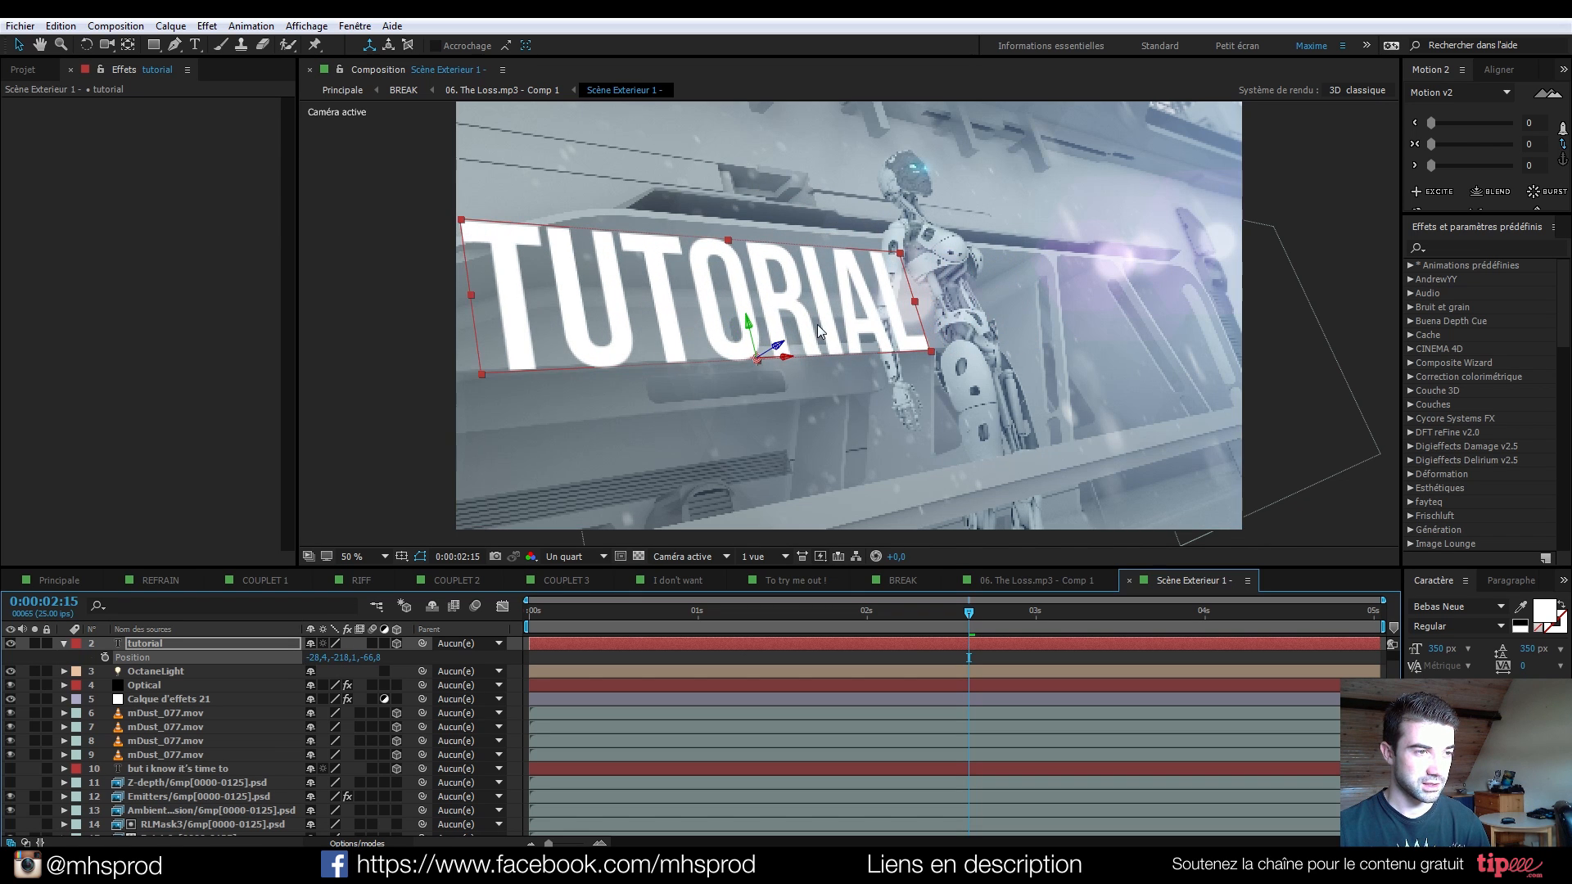
Scale the tutorial text down so it fits beside the robot and preview the shot, parking the playhead at 0:00:03:22.
left_click_drag(899, 258, 846, 267)
key("space")
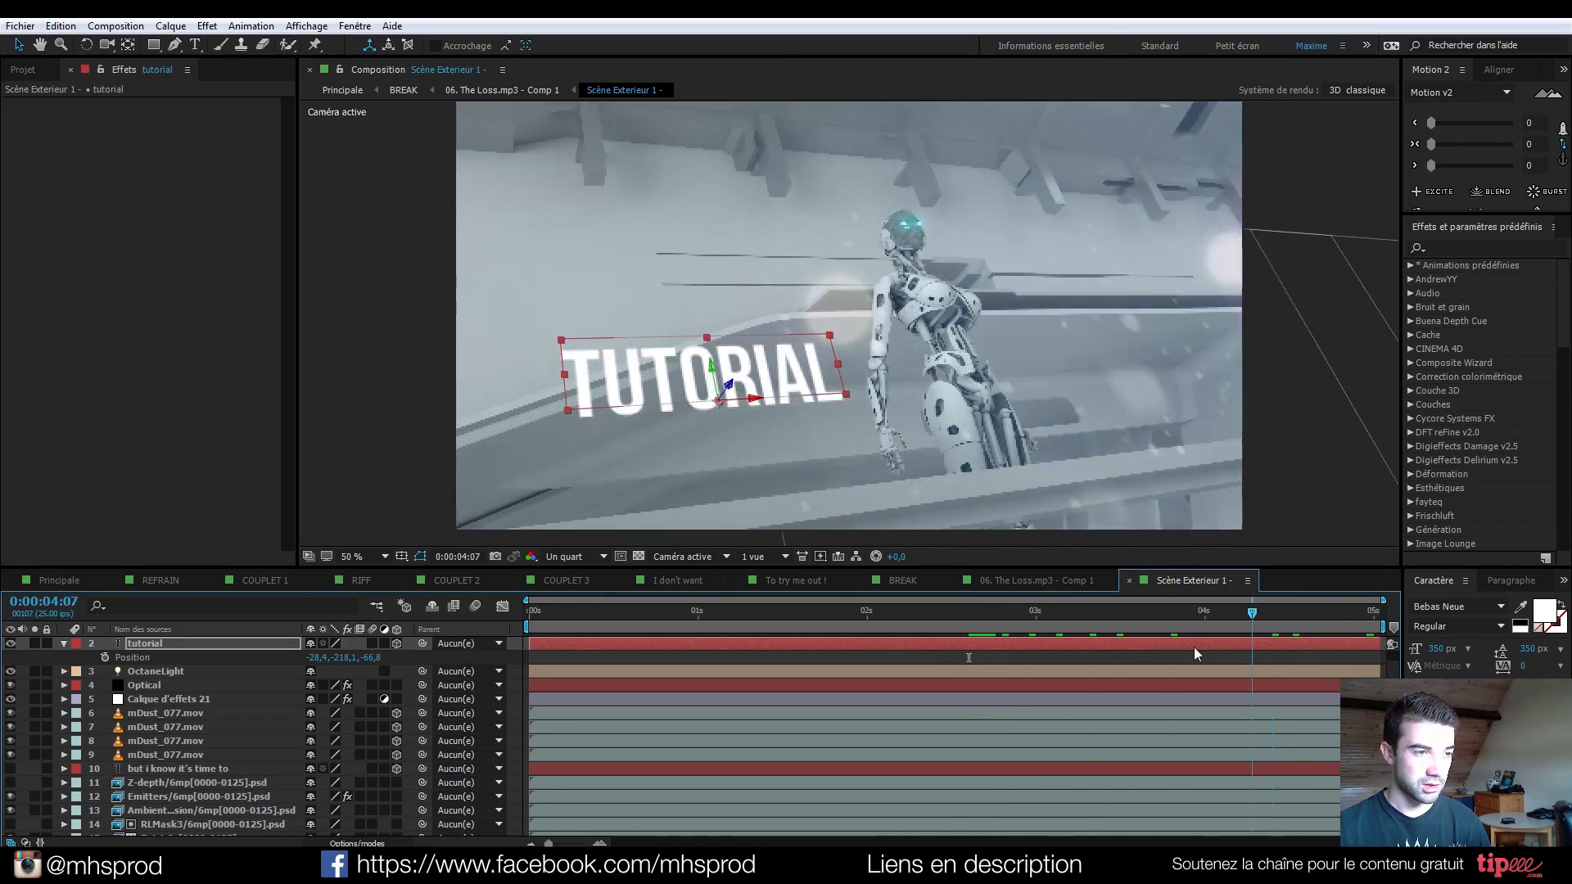
left_click_drag(1050, 642, 1182, 597)
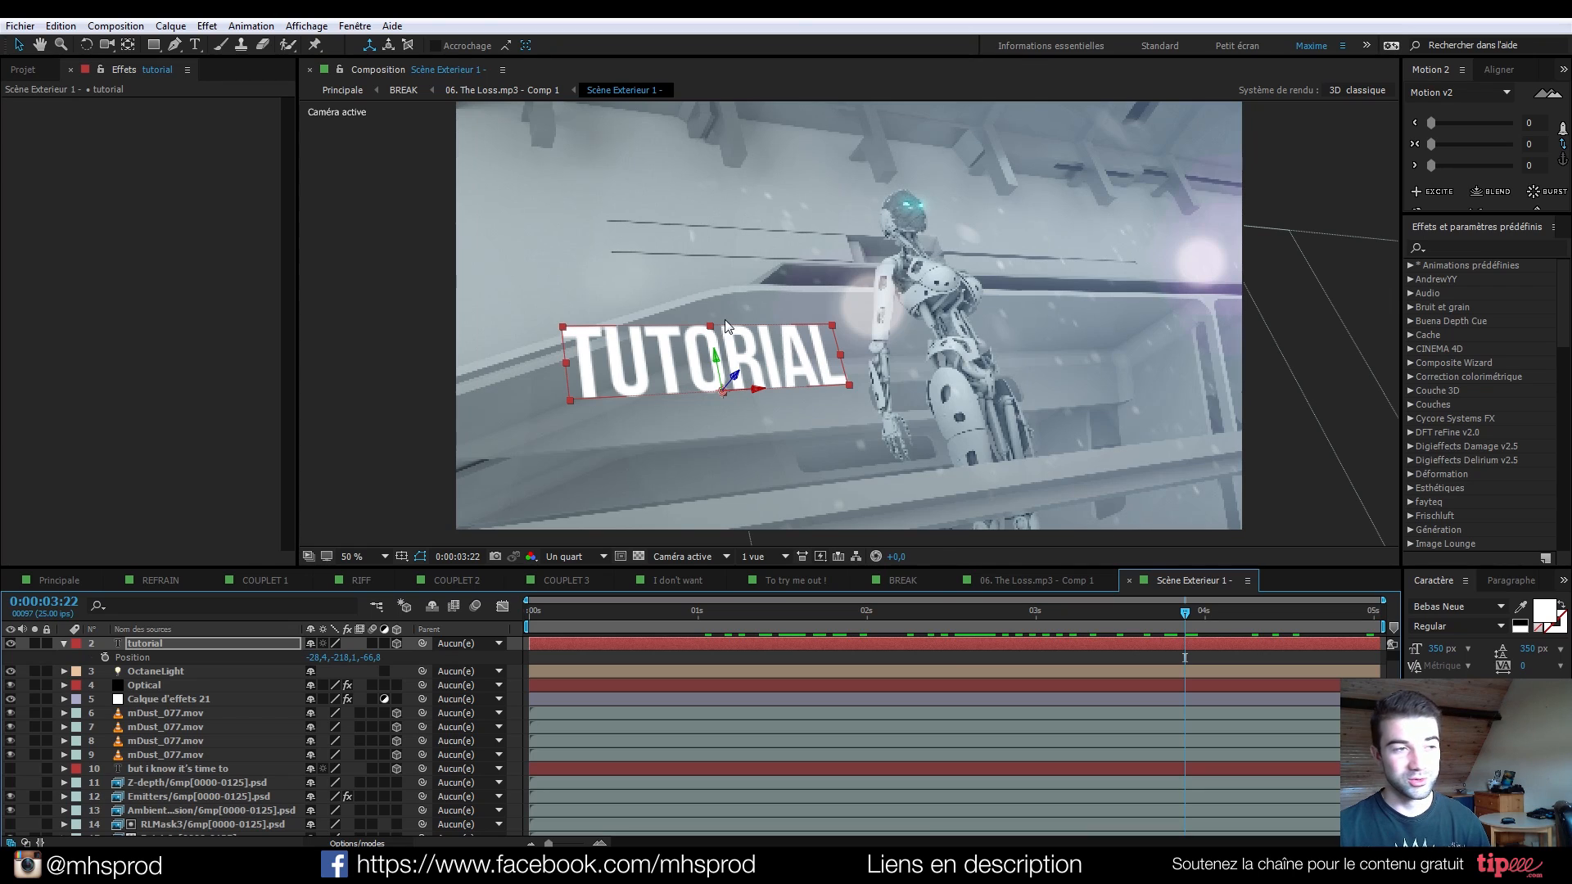
left_click(195, 45)
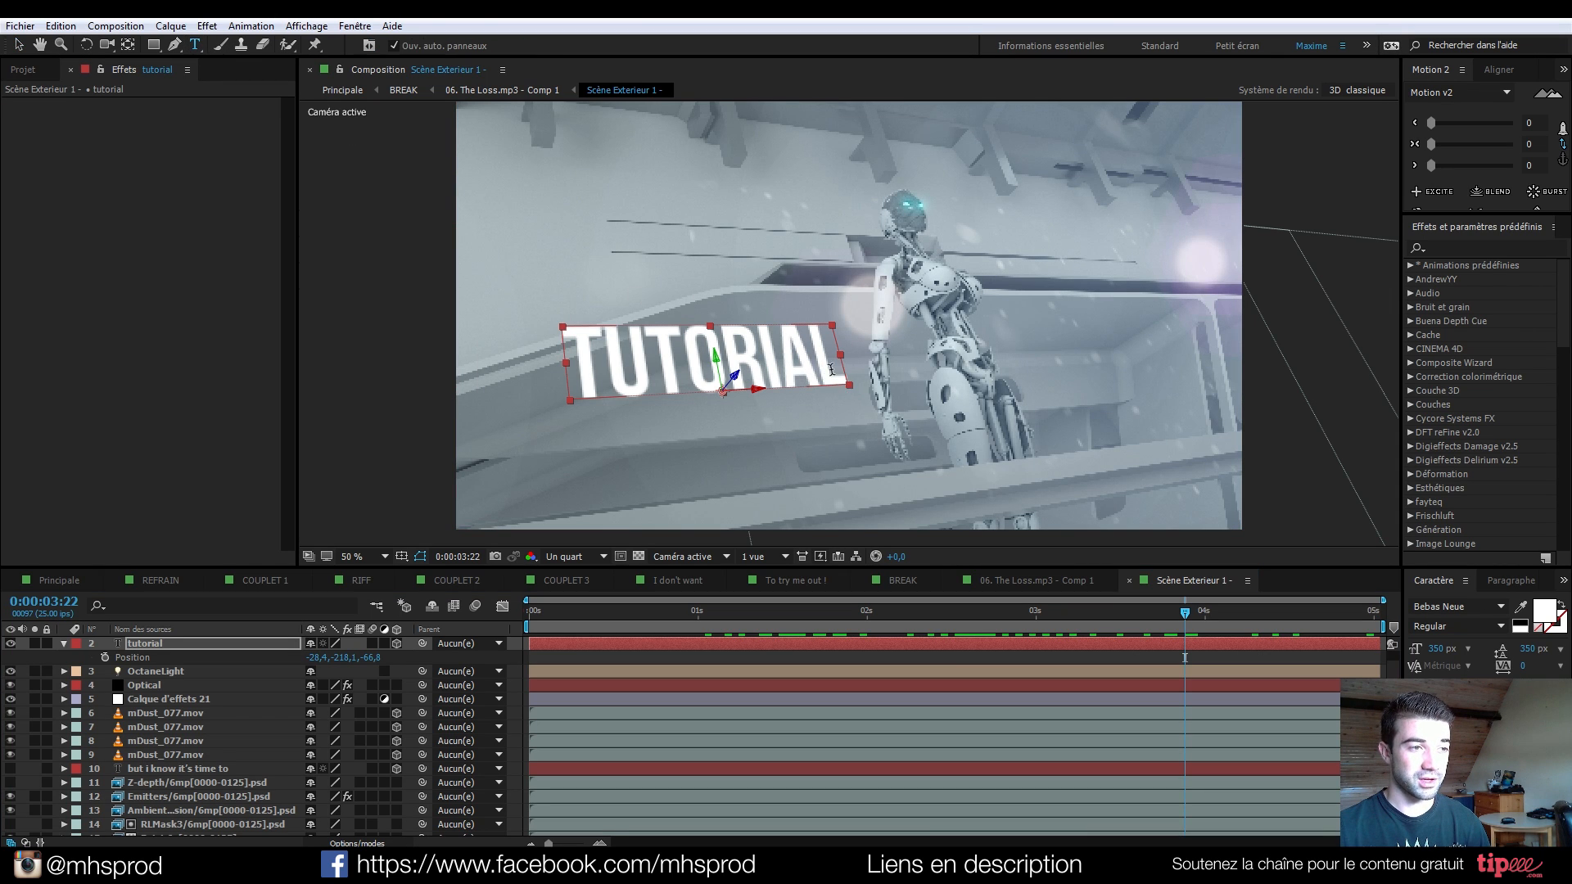
double_click(831, 370)
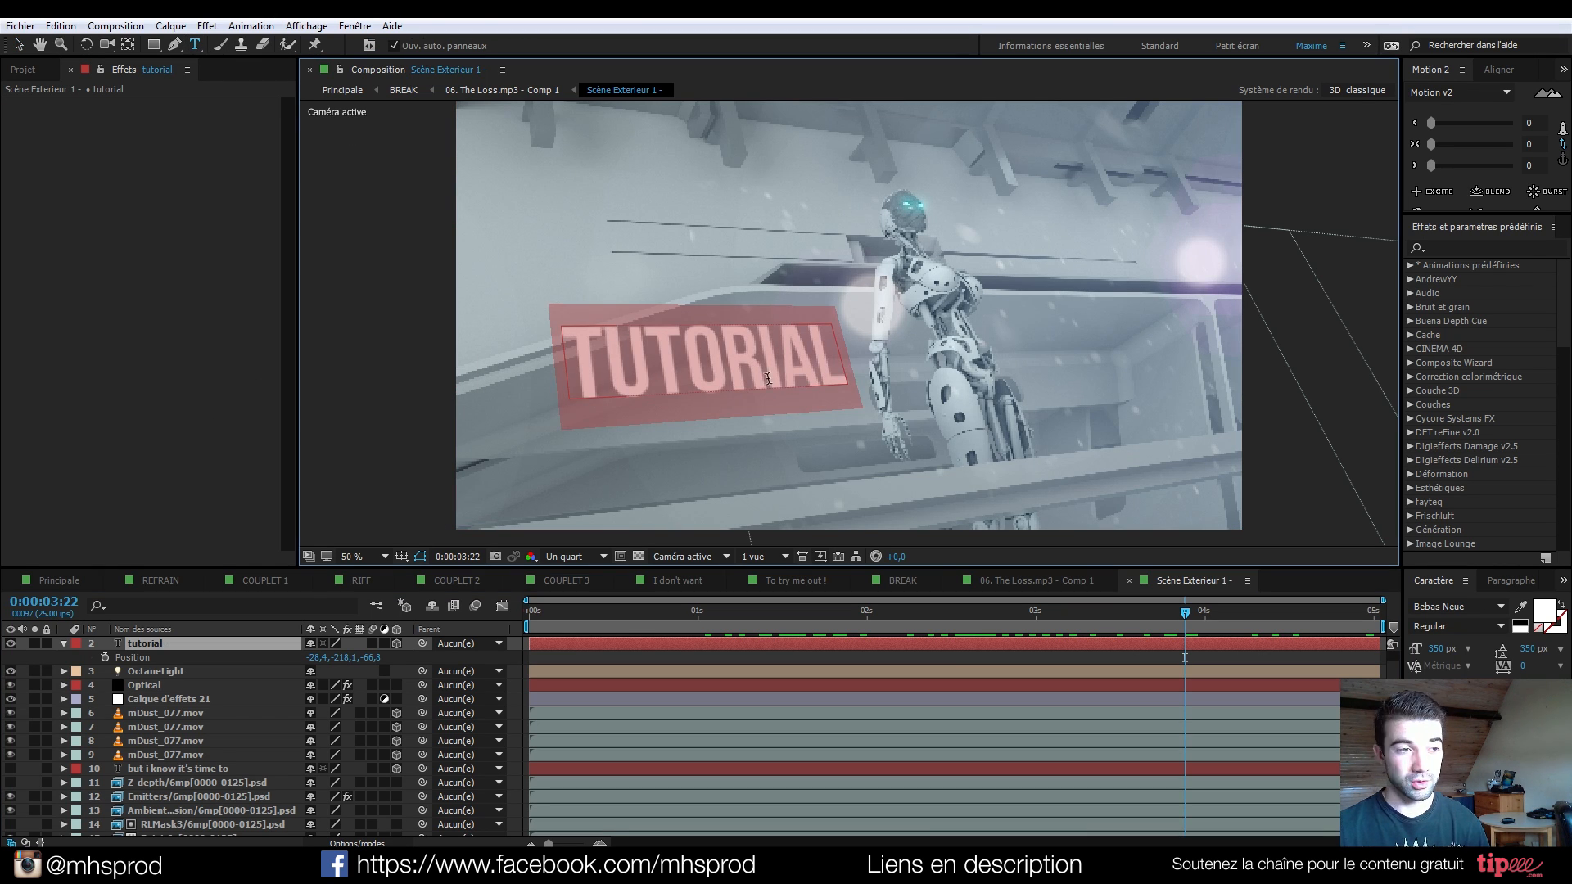
key("Escape")
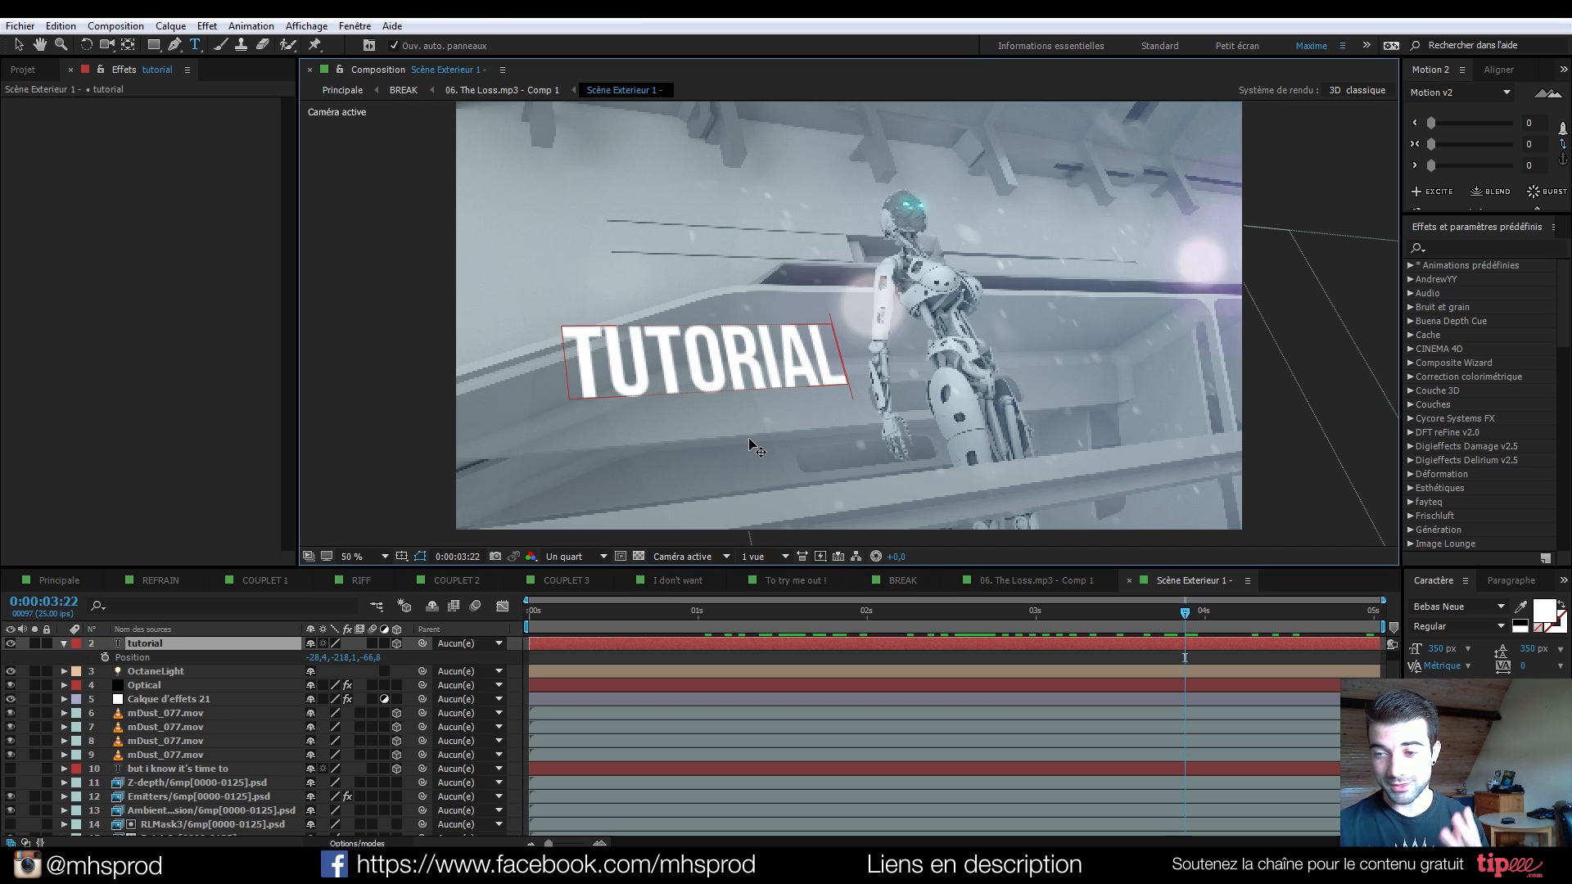
left_click(139, 645)
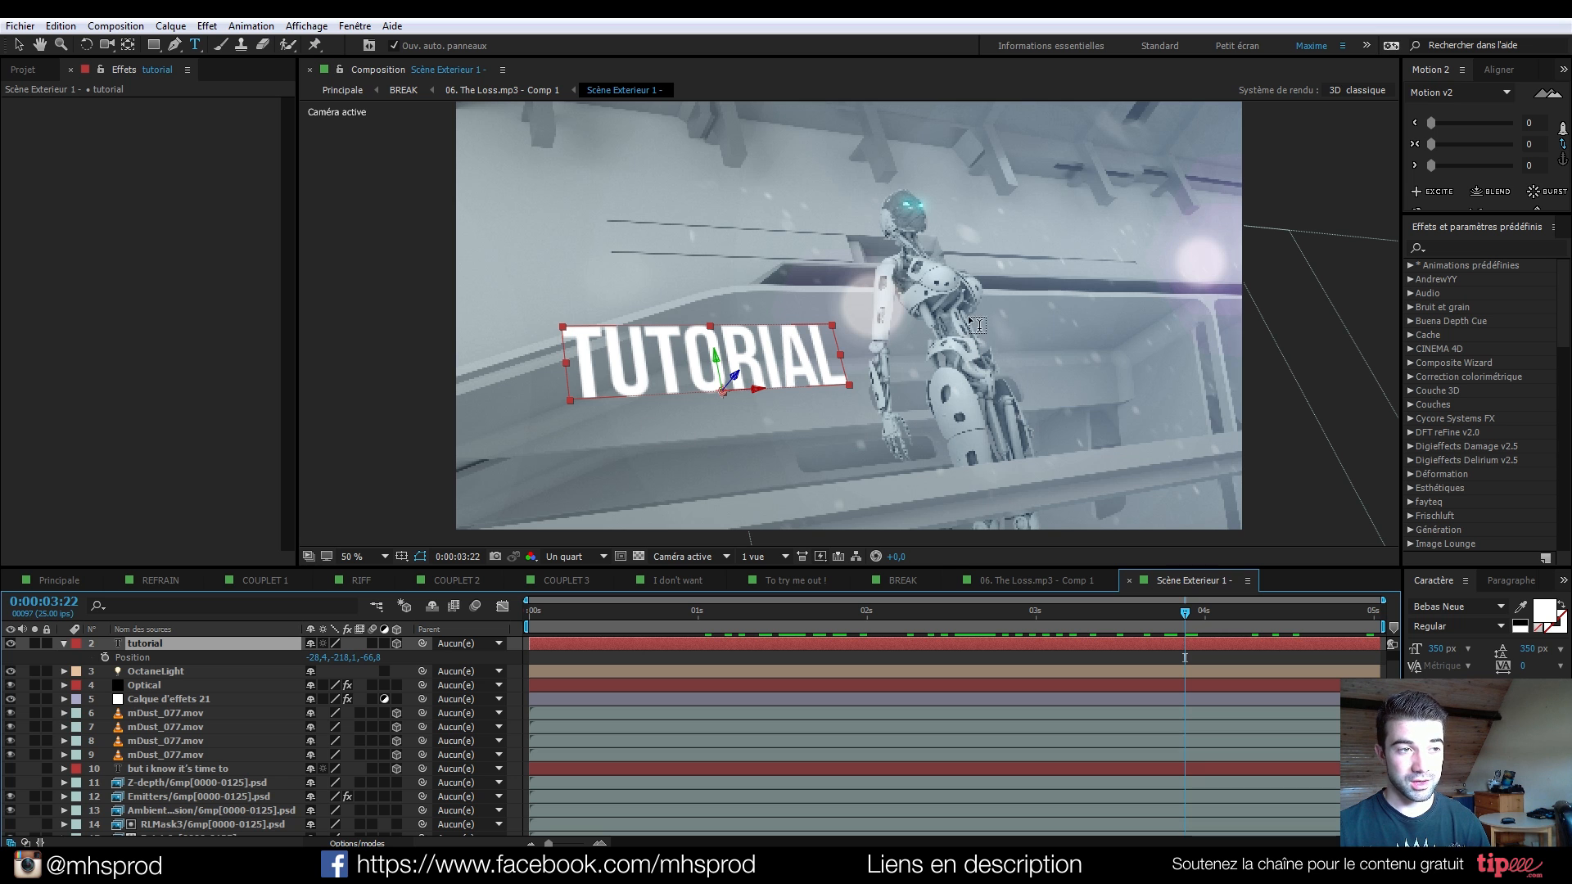
Set the preview resolution to Intégrale at 0:00:03:17 and open the Principale composition to view the graded shot.
left_click_drag(1129, 627, 1152, 657)
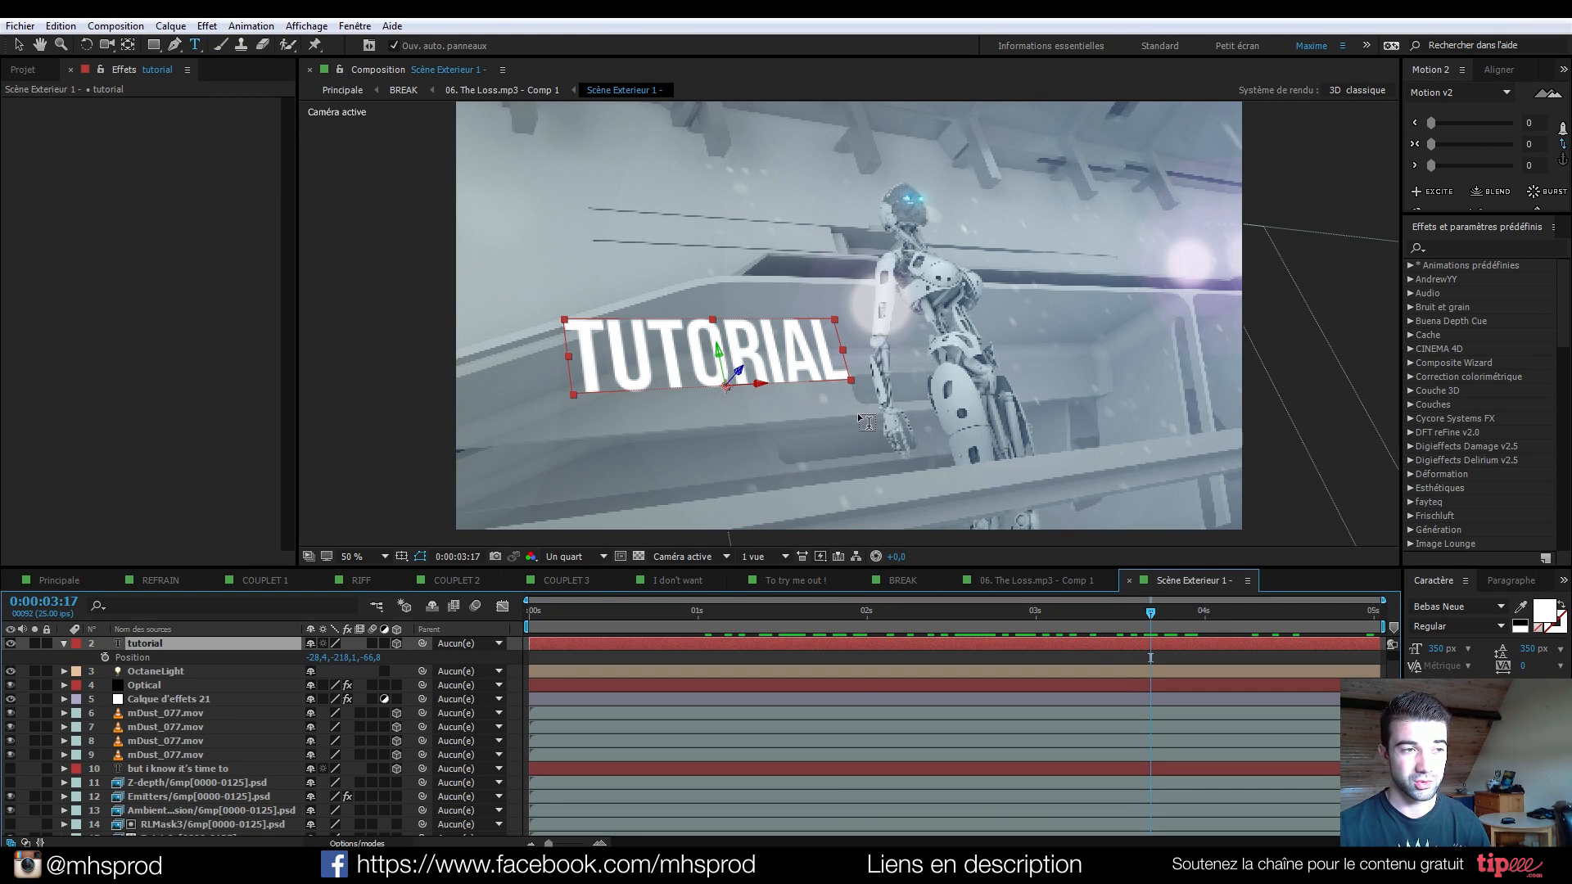
left_click(573, 557)
left_click(578, 597)
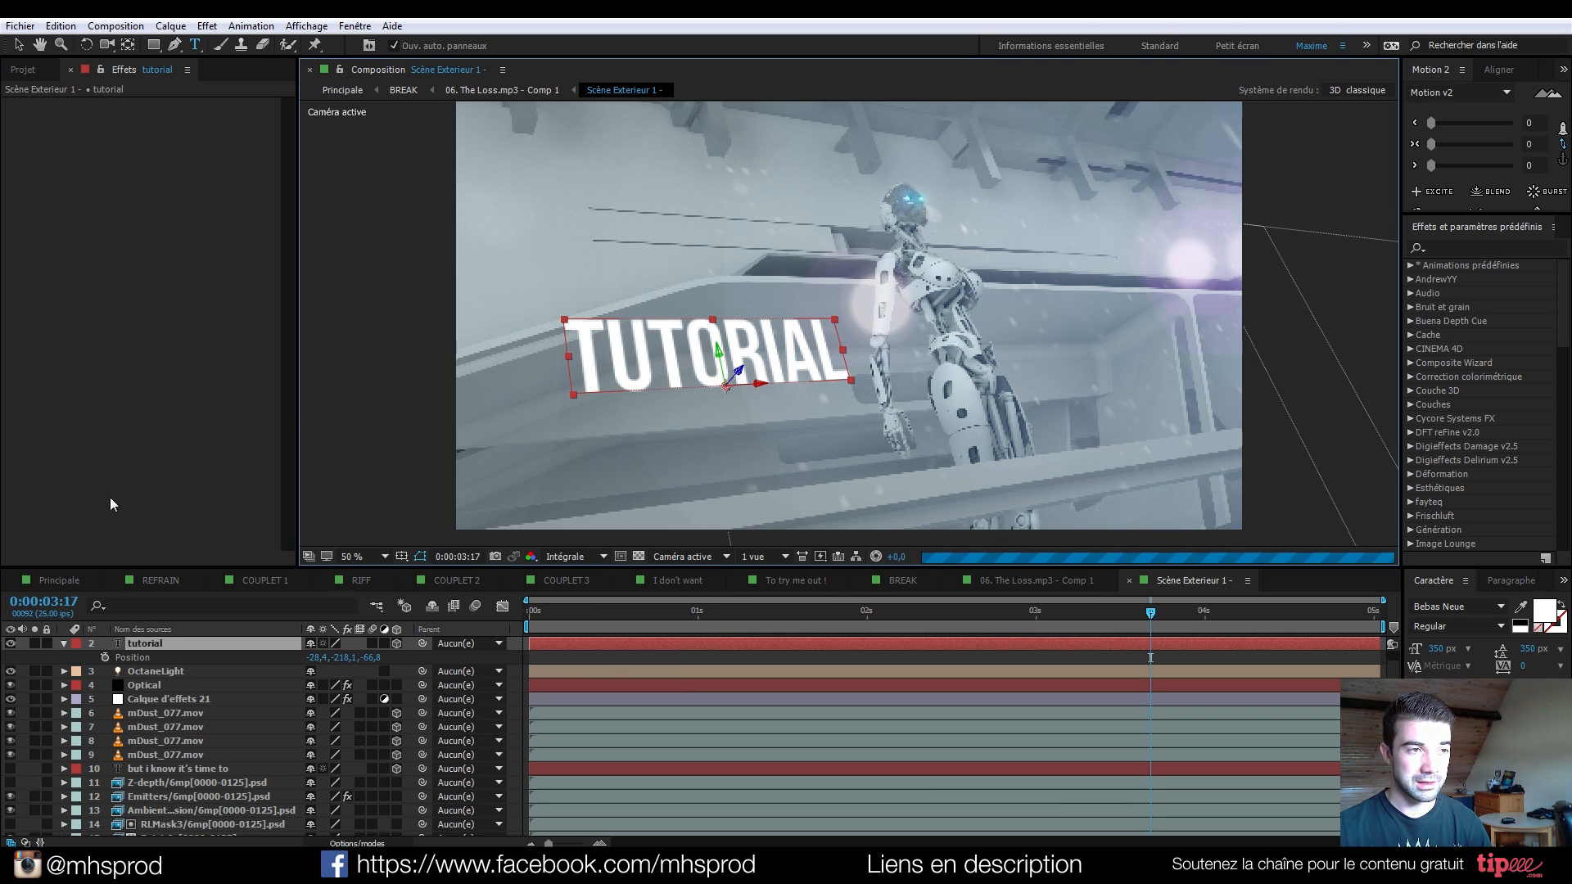
left_click(59, 582)
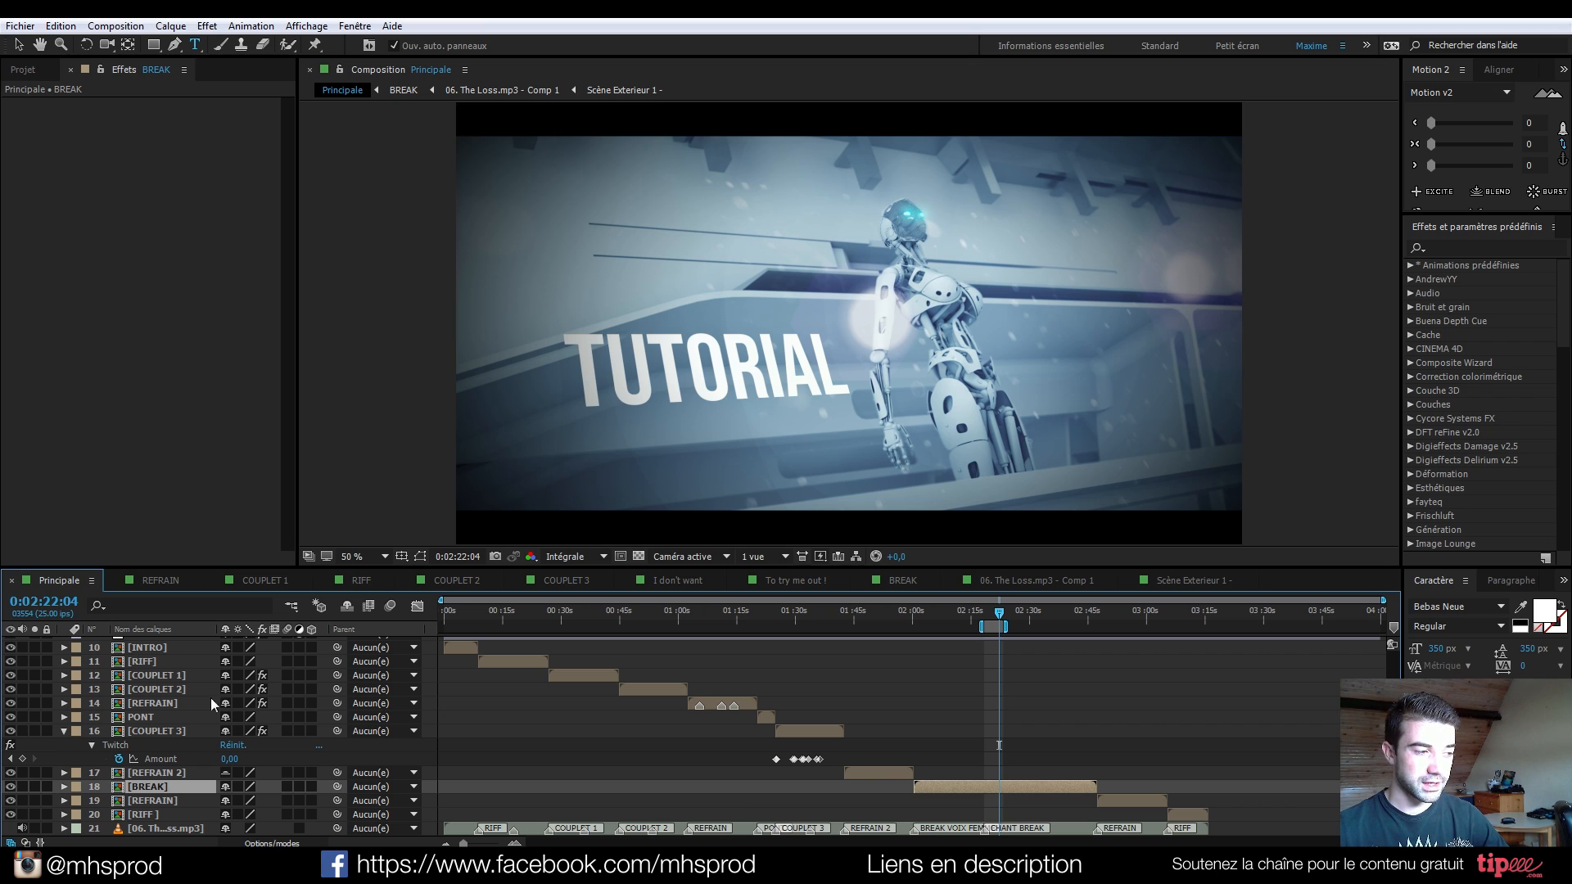
Switch to the web browser and look through the MHSTuts YouTube channel and the Tuto.com ZBrush character course page, including its chapters.
left_click(122, 865)
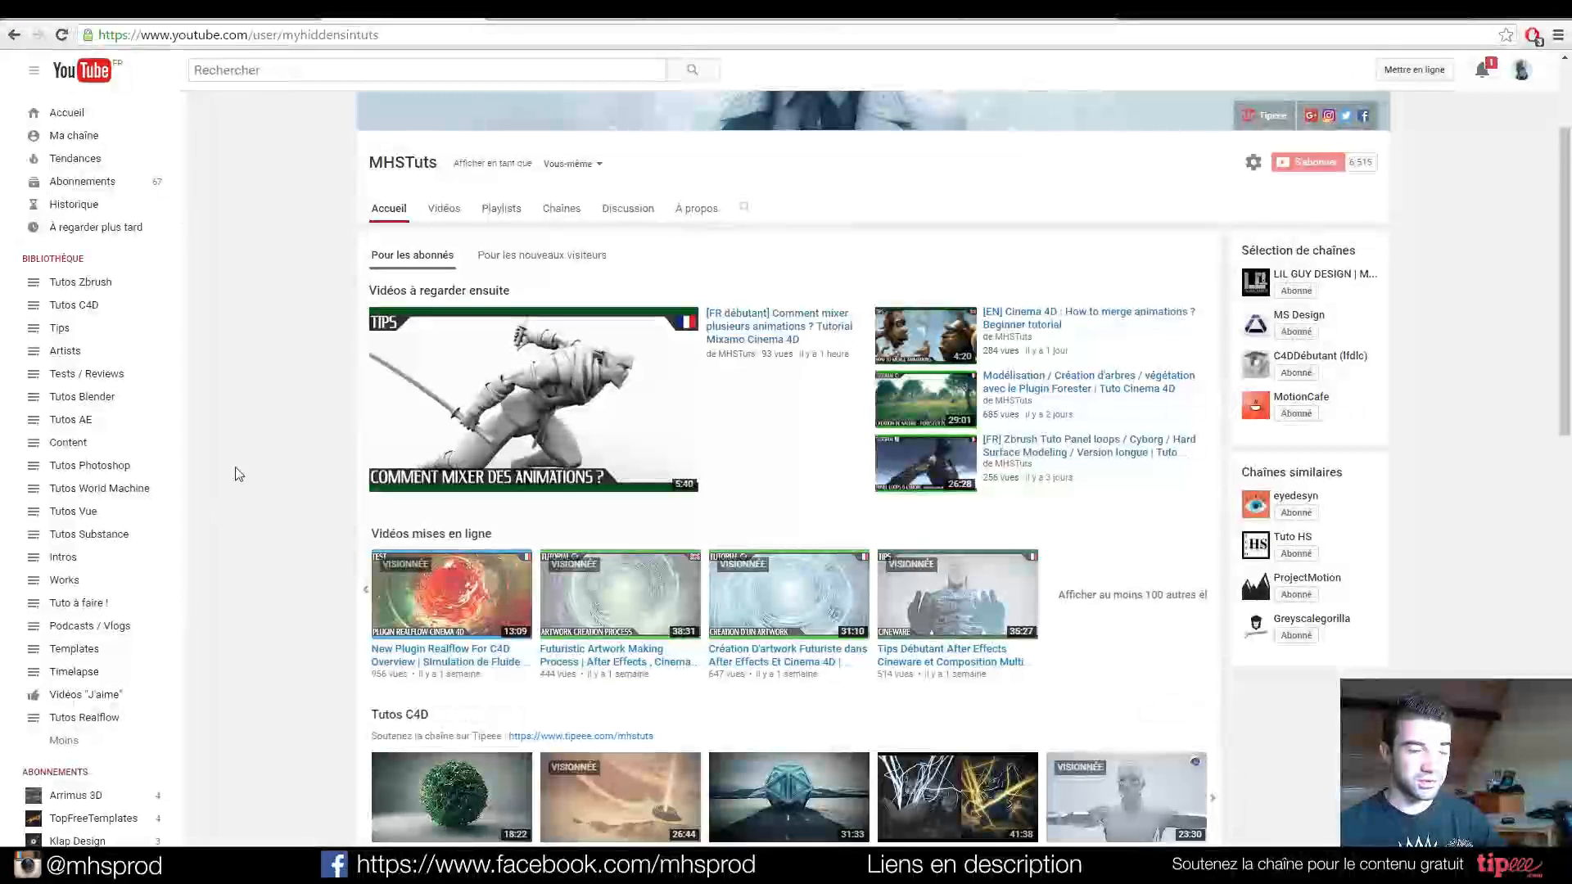
scroll(303, 342, "up", 2)
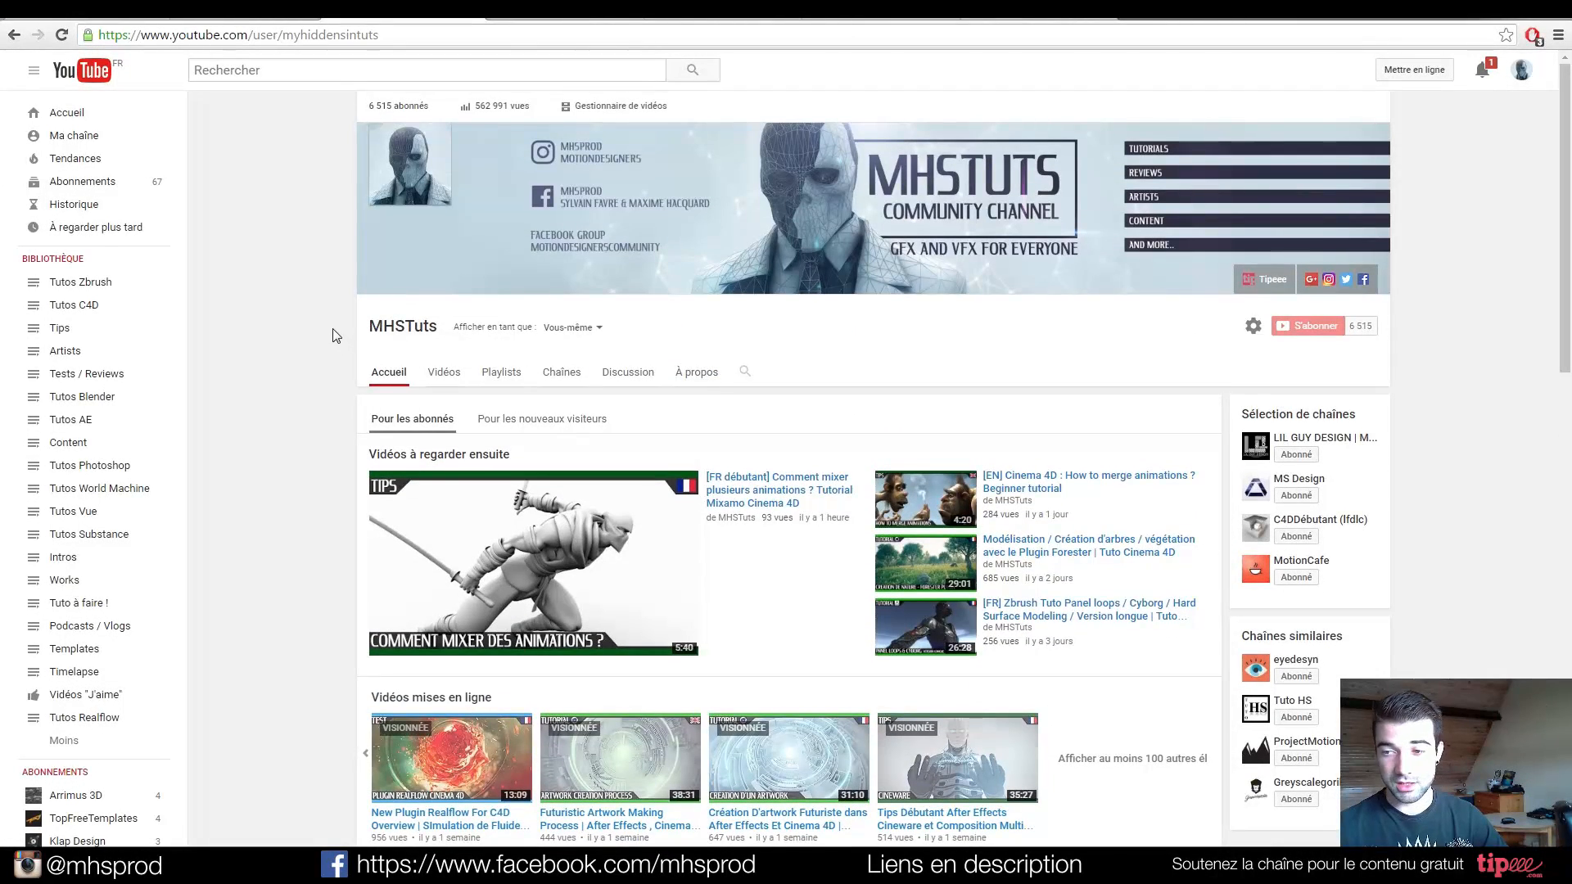
left_click(1014, 12)
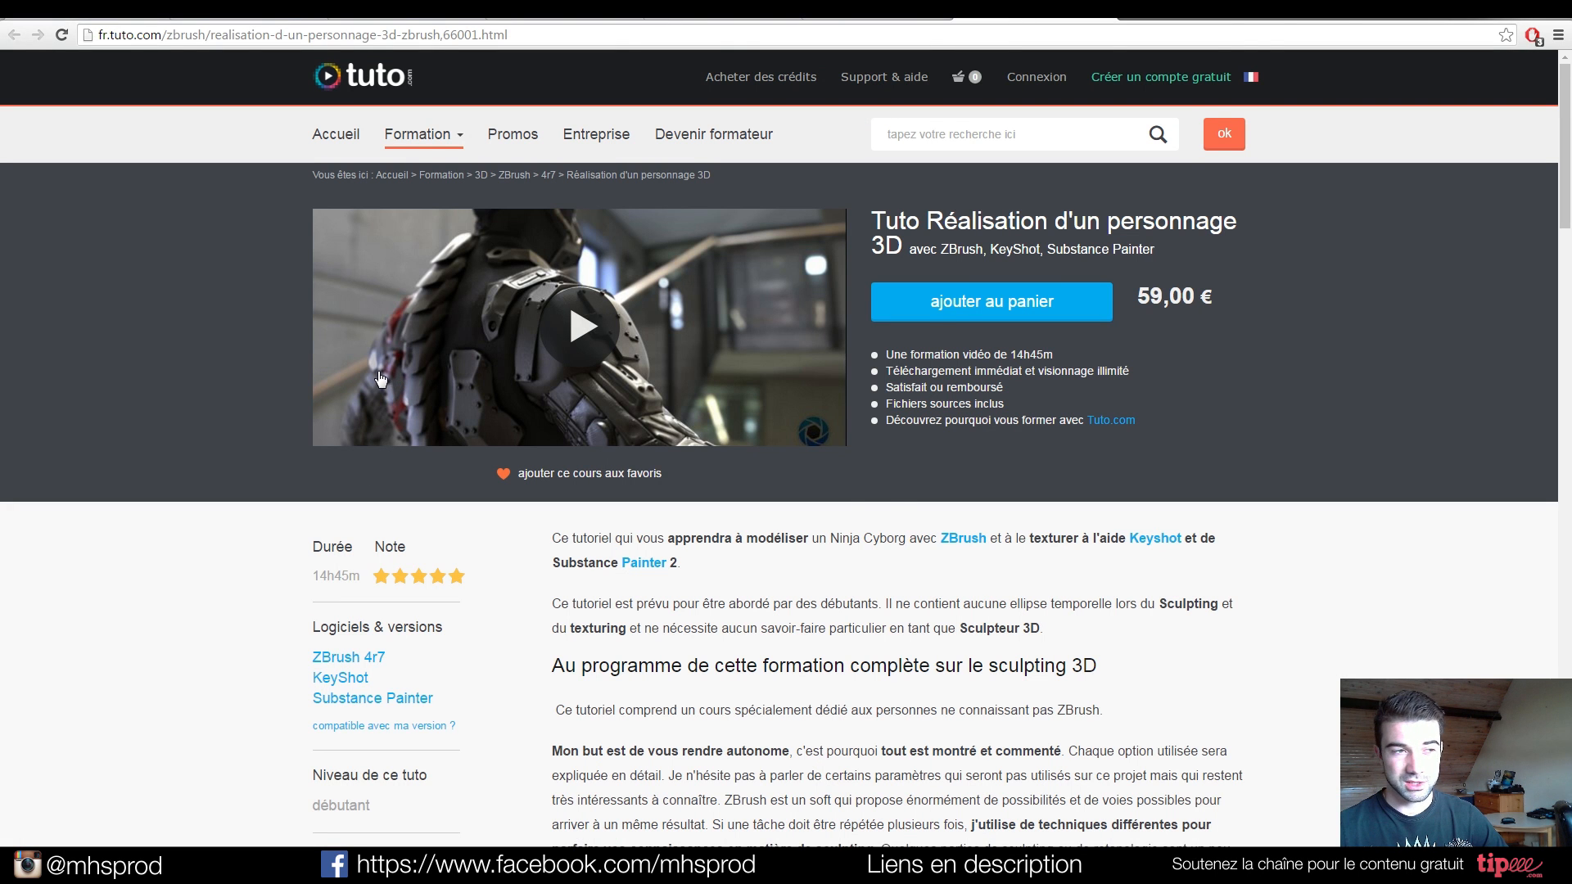
scroll(380, 378, "down", 10)
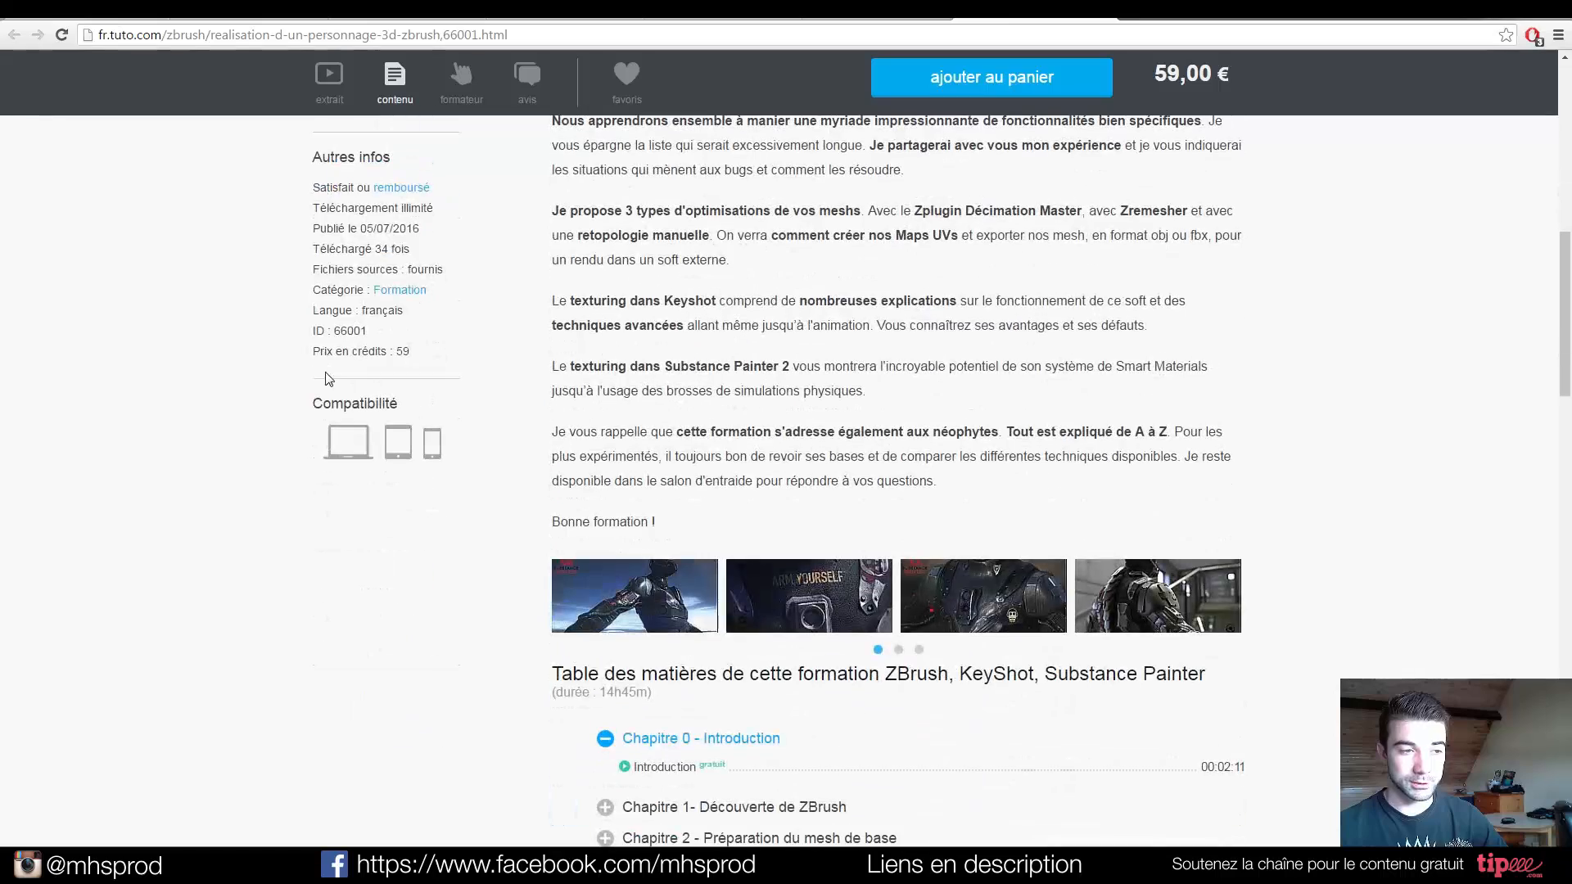
scroll(327, 378, "down", 10)
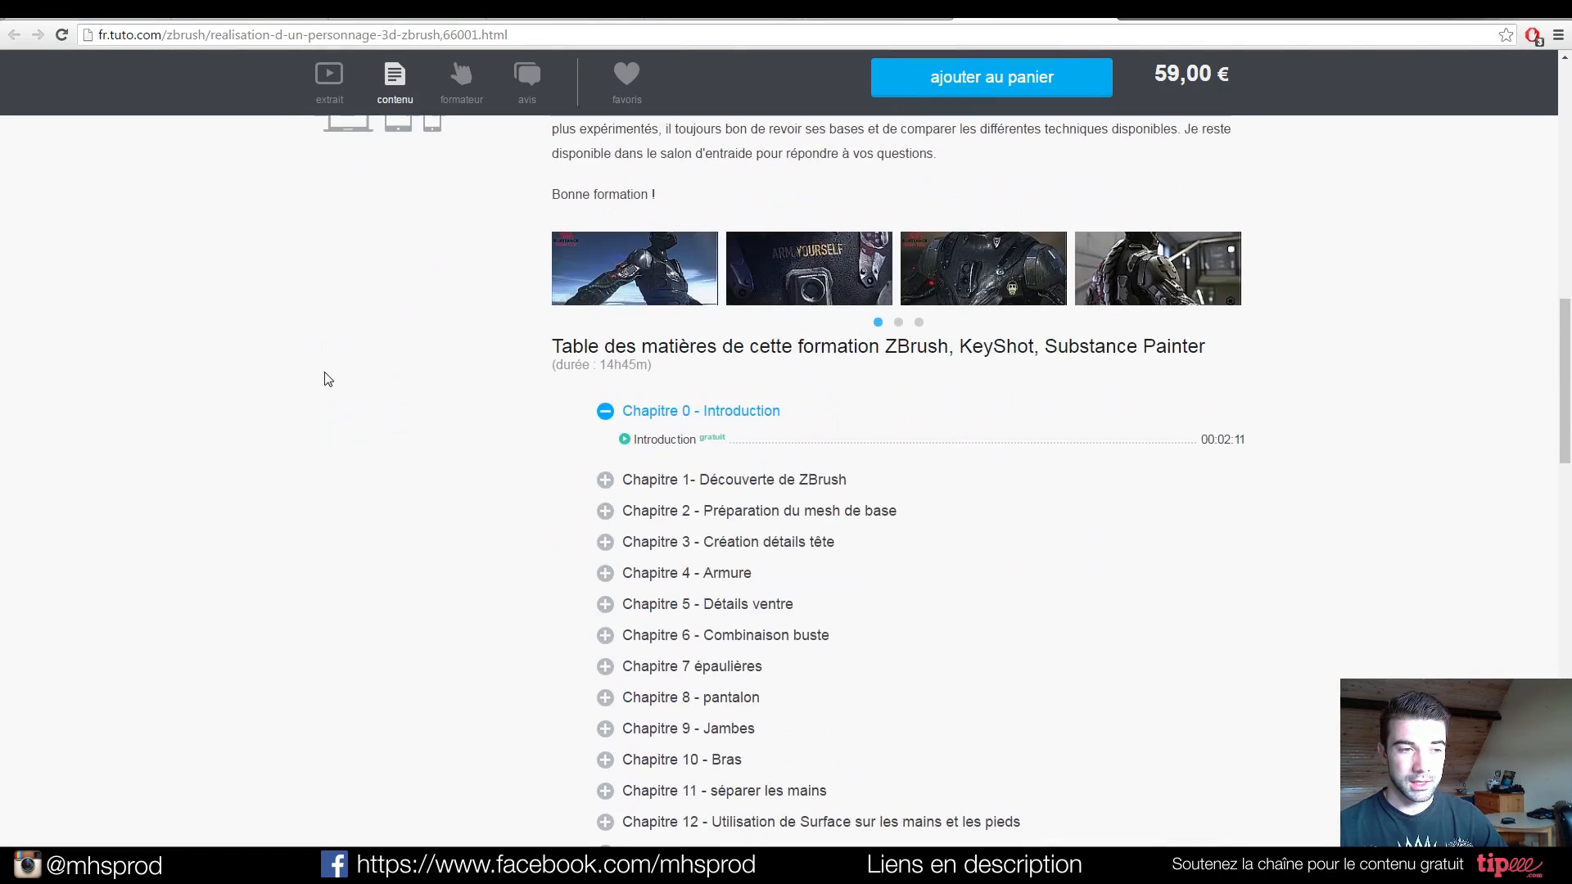
scroll(385, 402, "up", 20)
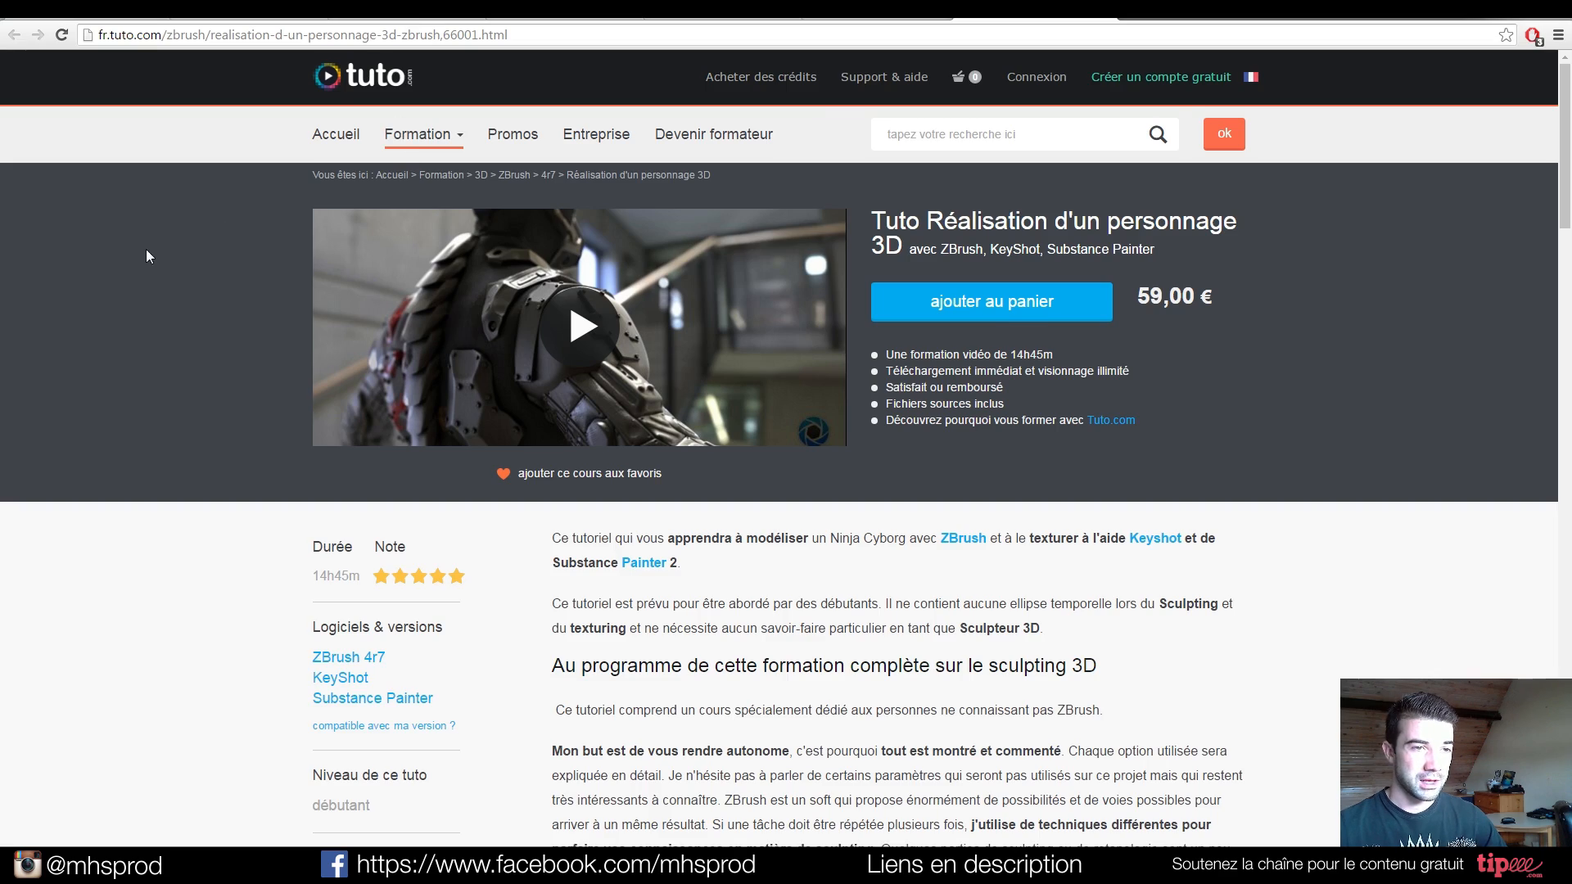
scroll(148, 252, "down", 3)
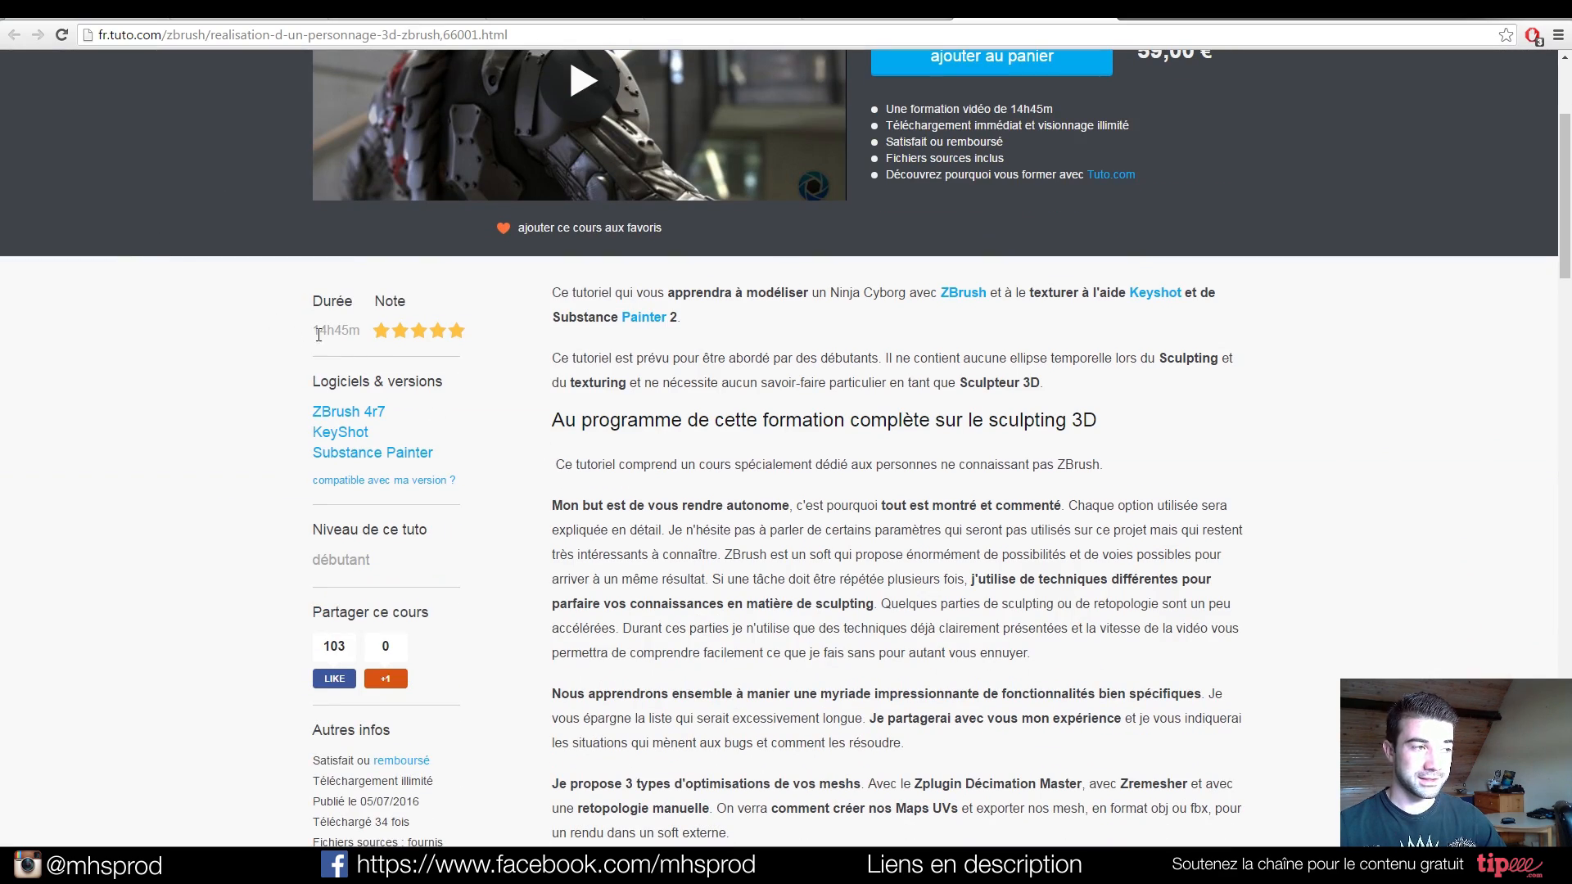
scroll(255, 332, "down", 3)
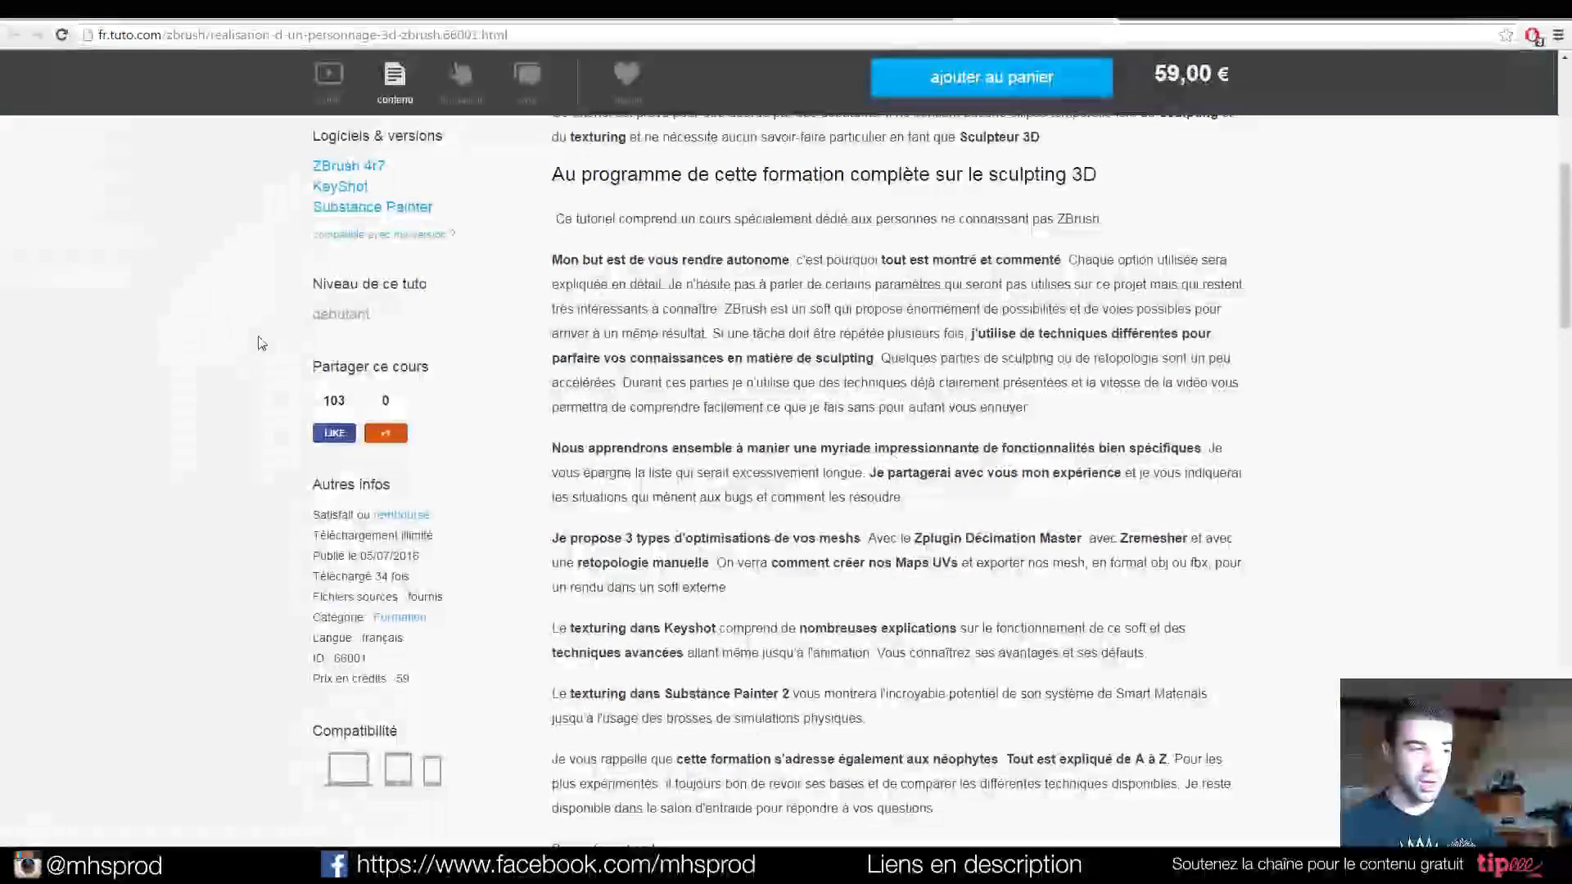
scroll(261, 339, "up", 5)
scroll(202, 335, "down", 15)
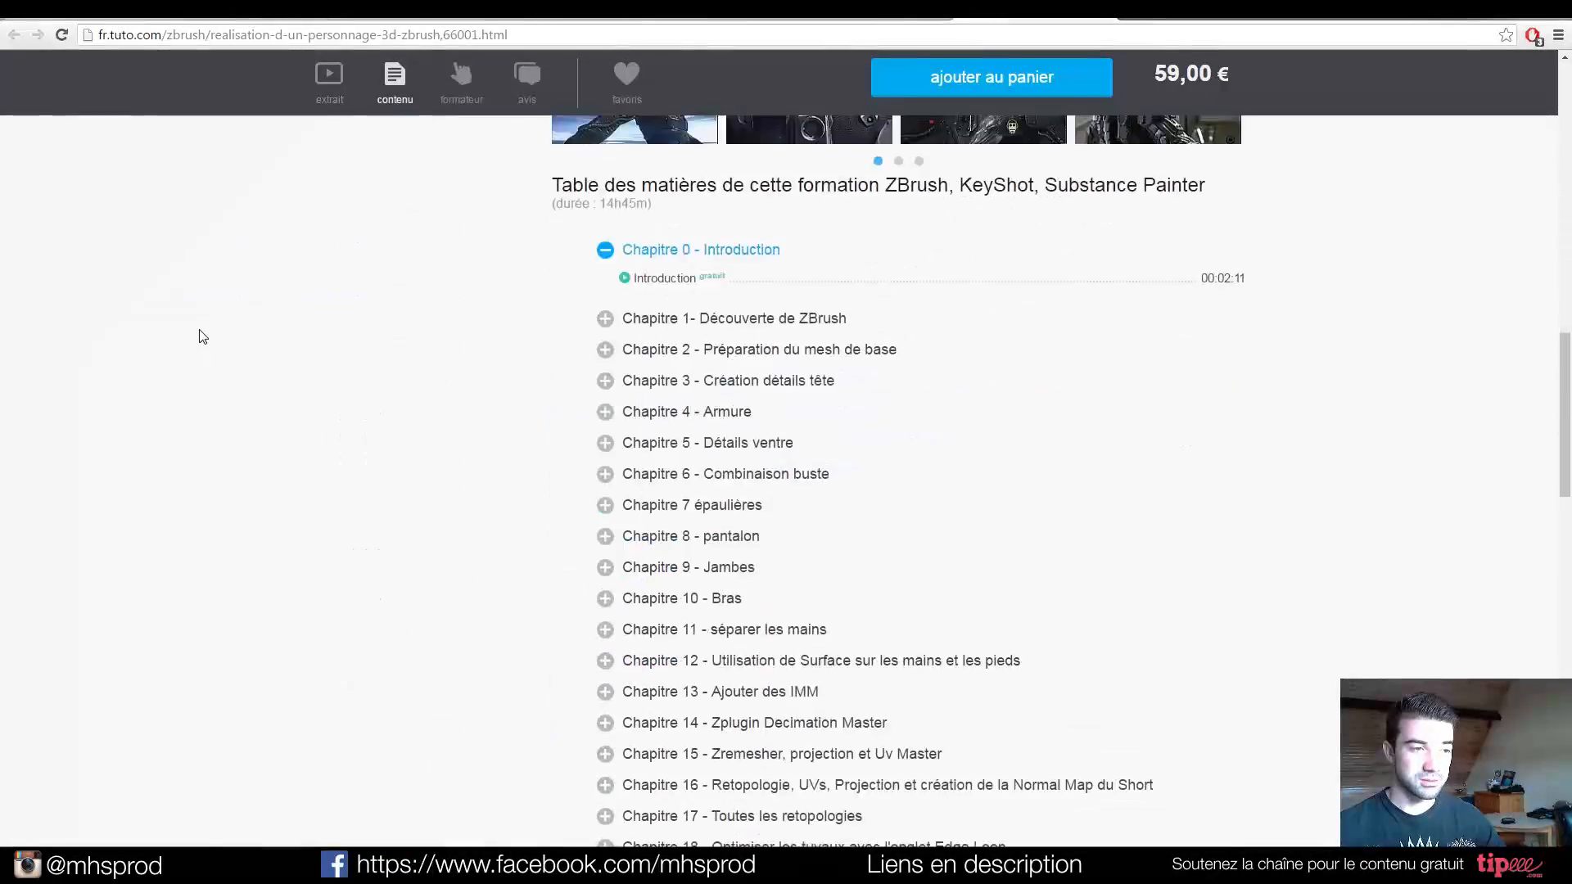
scroll(291, 350, "up", 3)
scroll(881, 445, "up", 5)
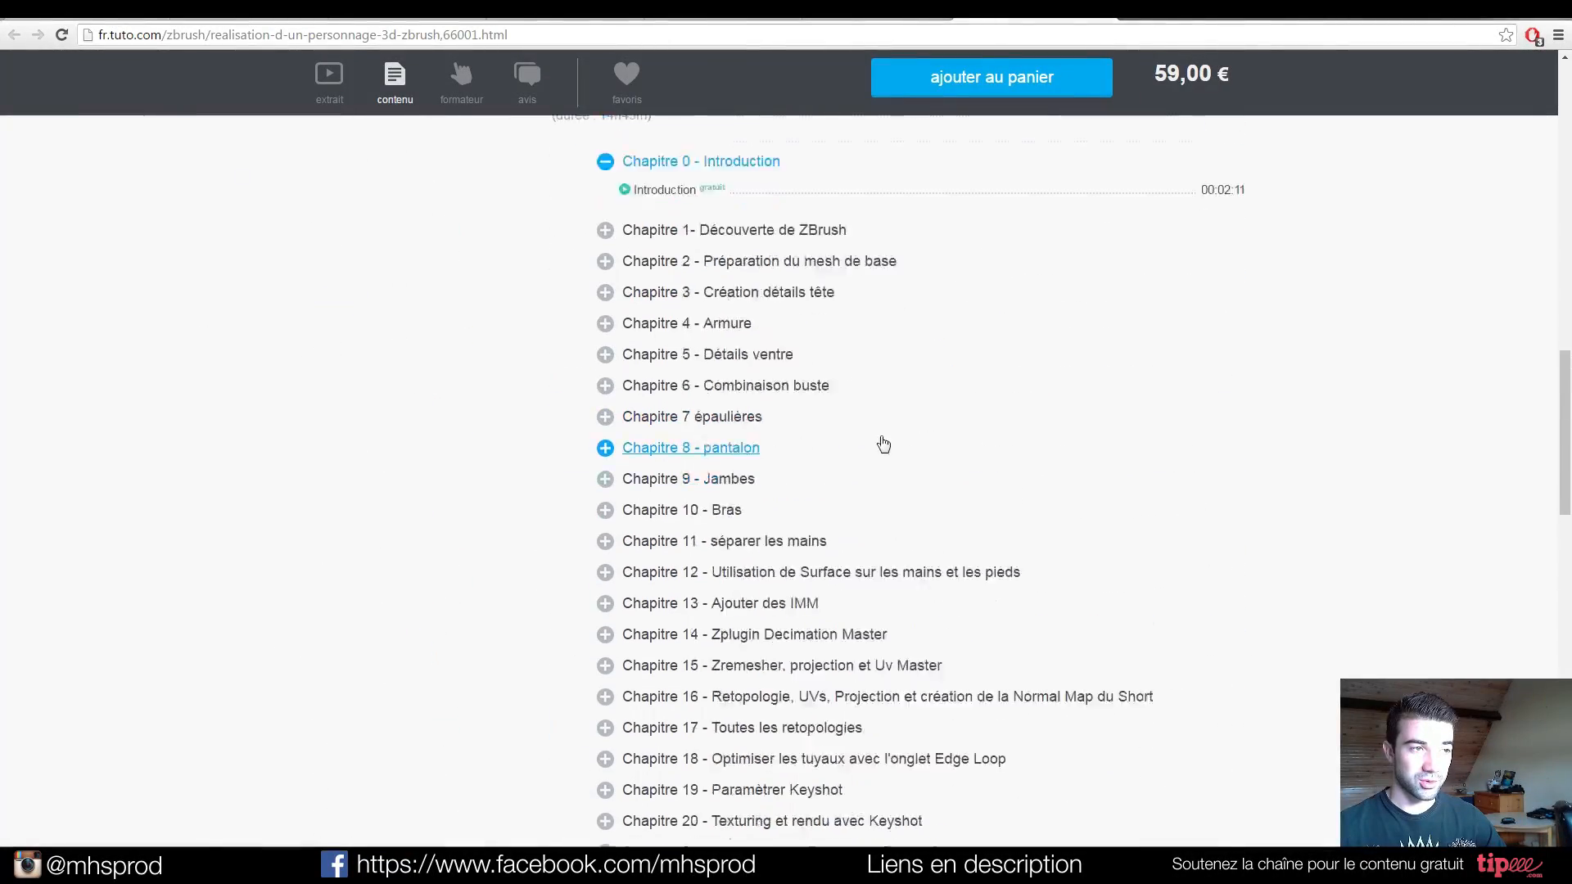
scroll(886, 445, "up", 10)
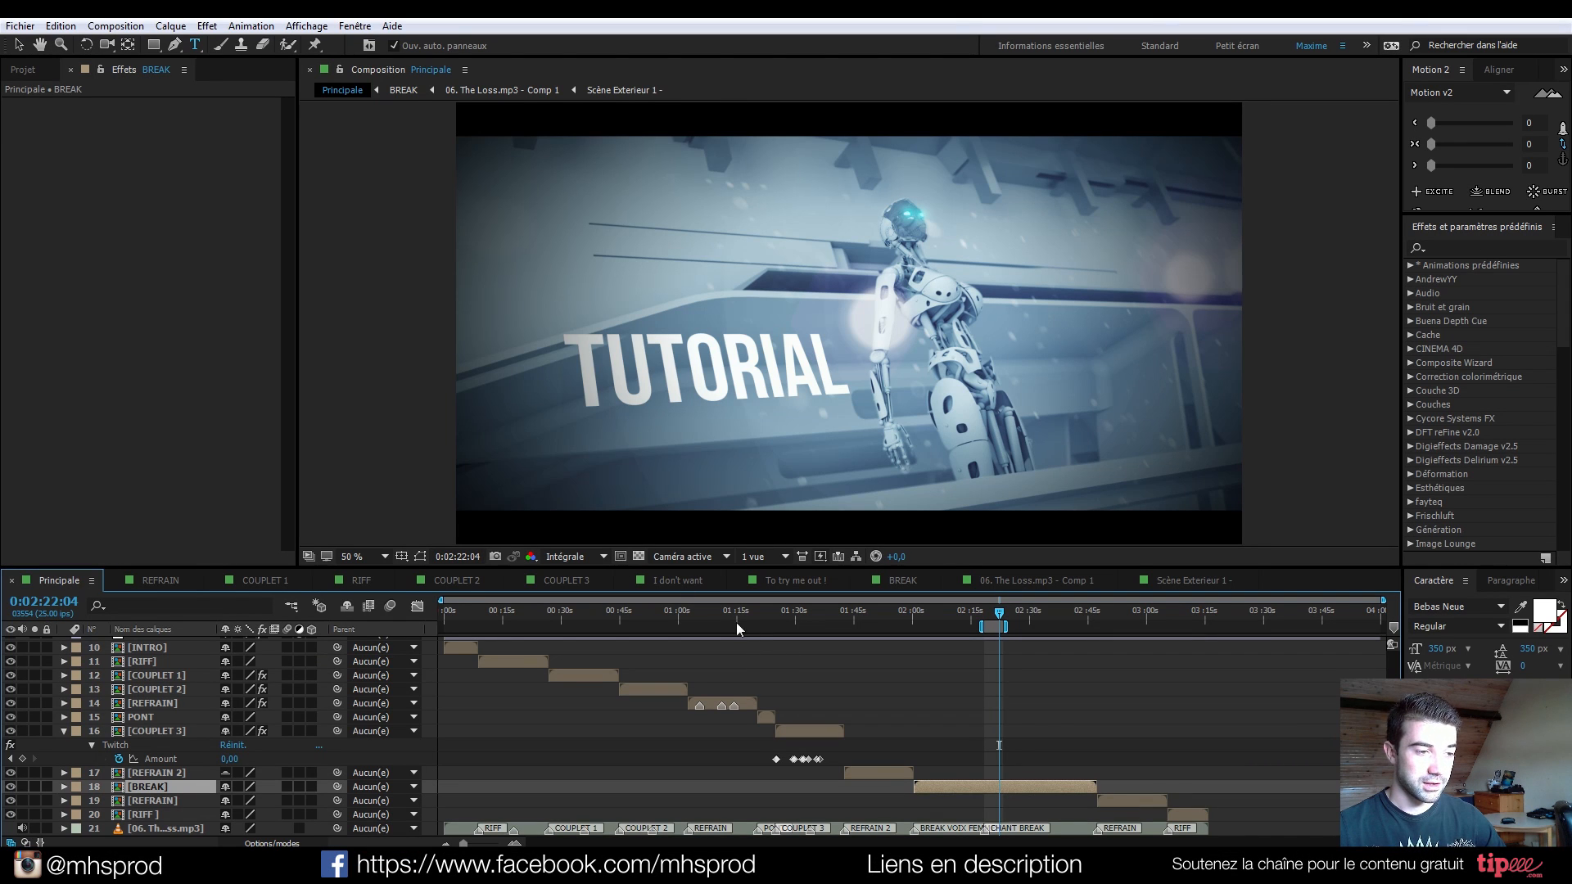
Return to After Effects and examine the "I don't want a glimpse" lyric shot of the Principale composition at 0:01:27:02, at 100%.
left_click(719, 614)
left_click(790, 625)
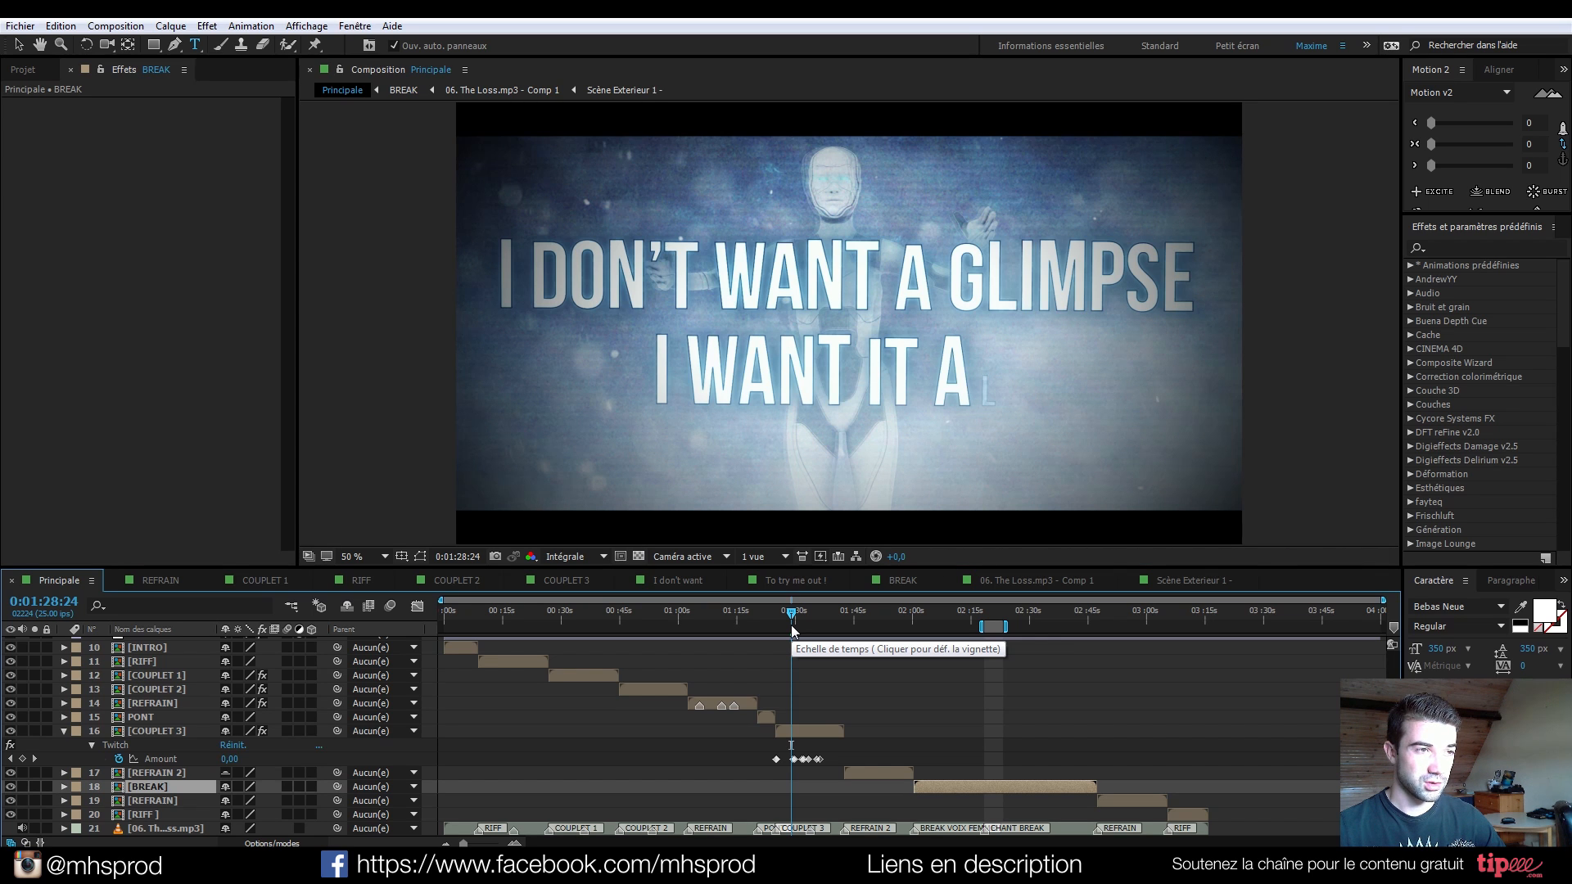
left_click(784, 622)
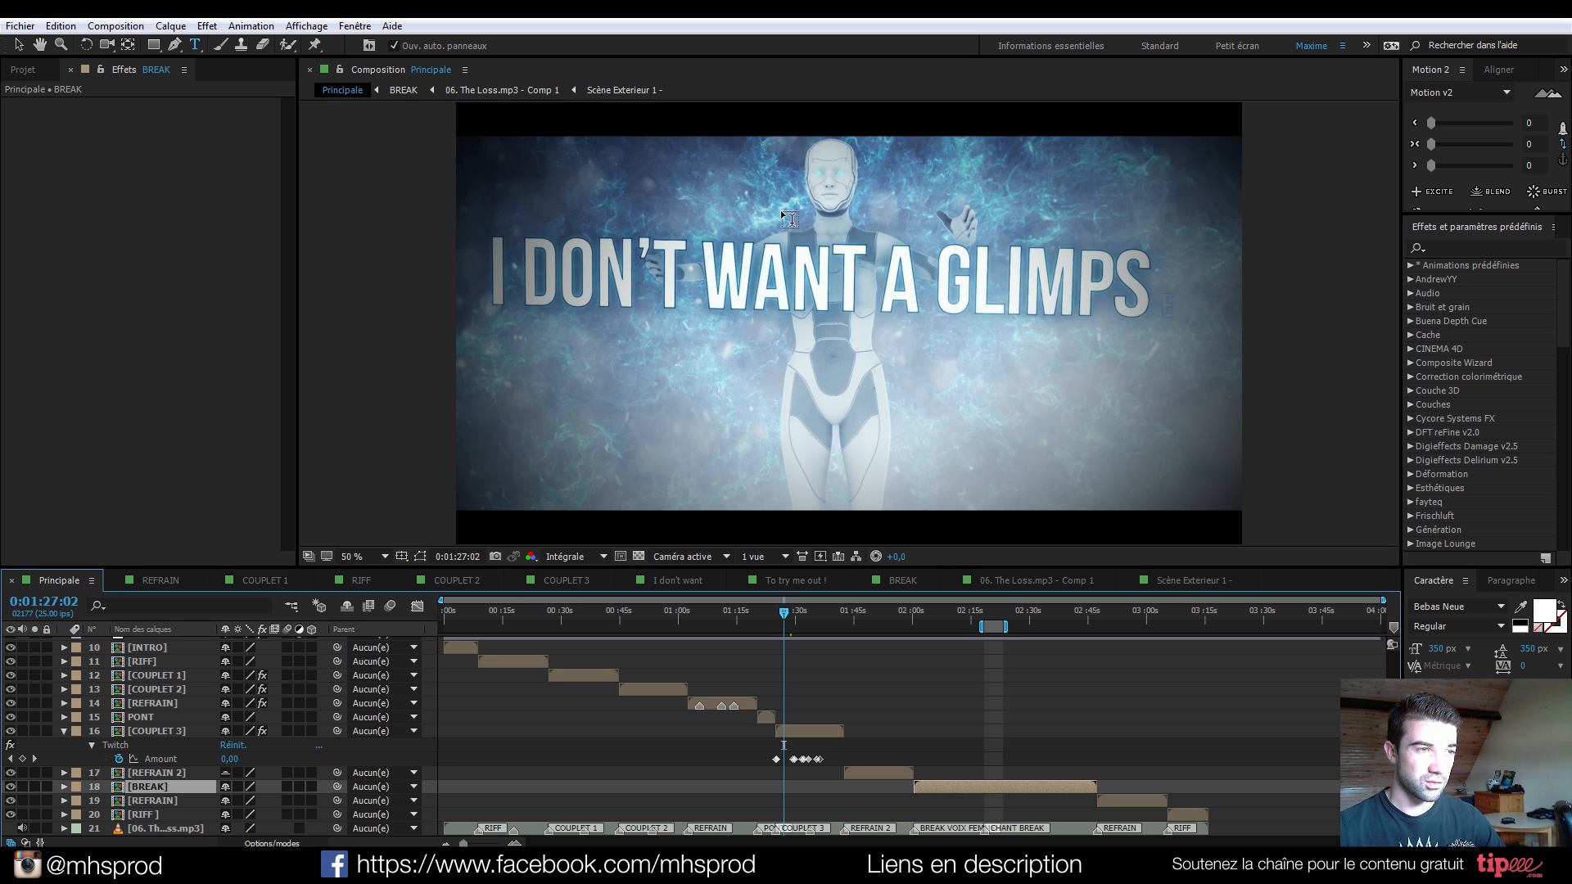
scroll(828, 185, "up", 3)
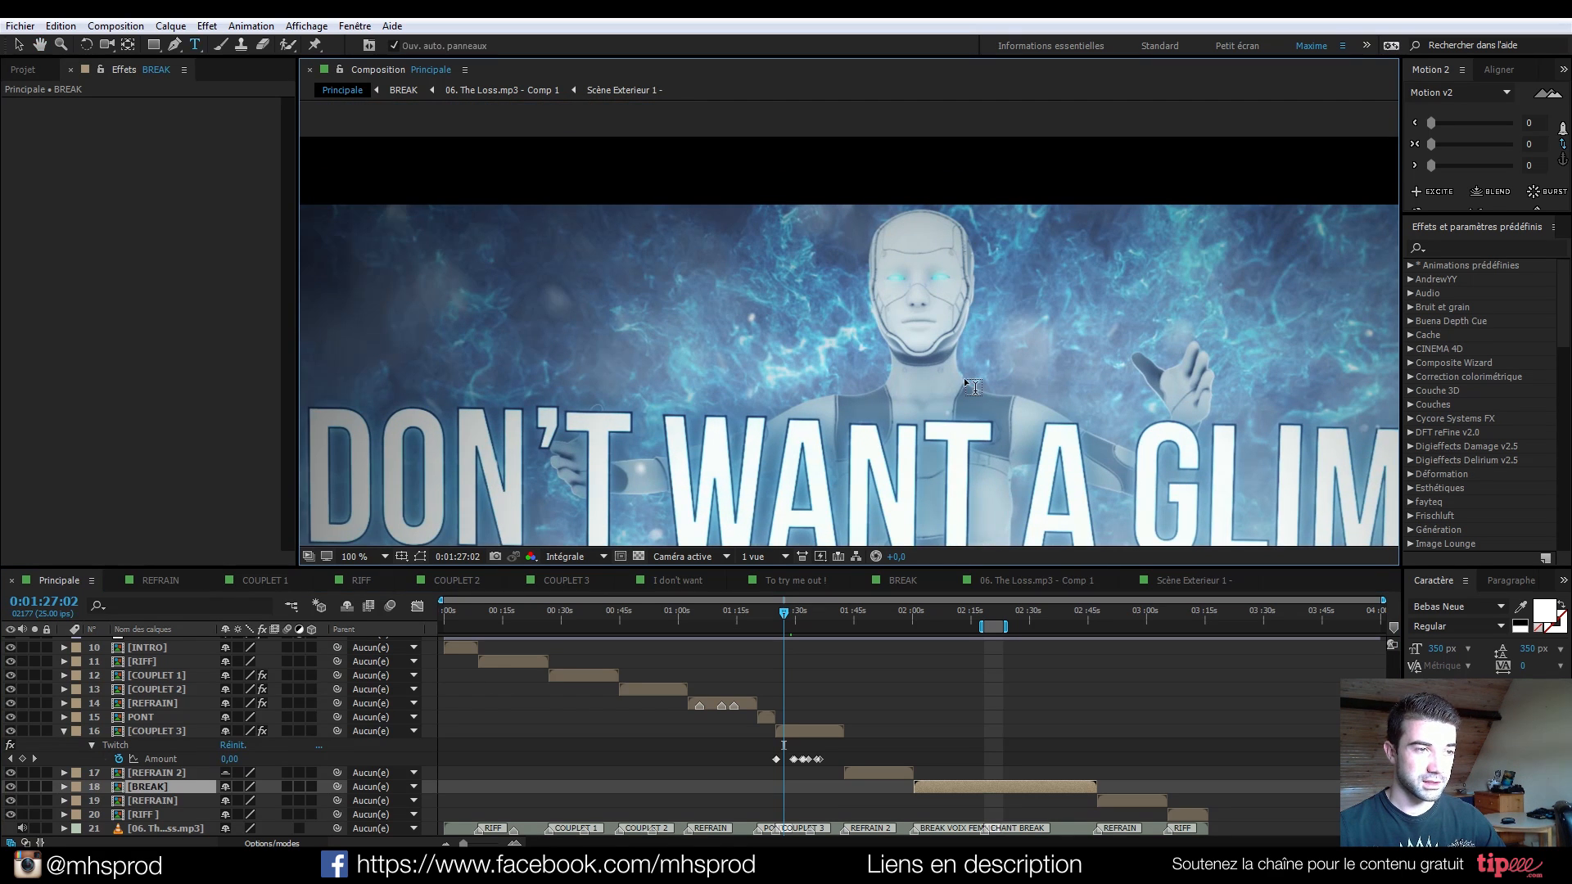
left_click_drag(965, 377, 912, 321)
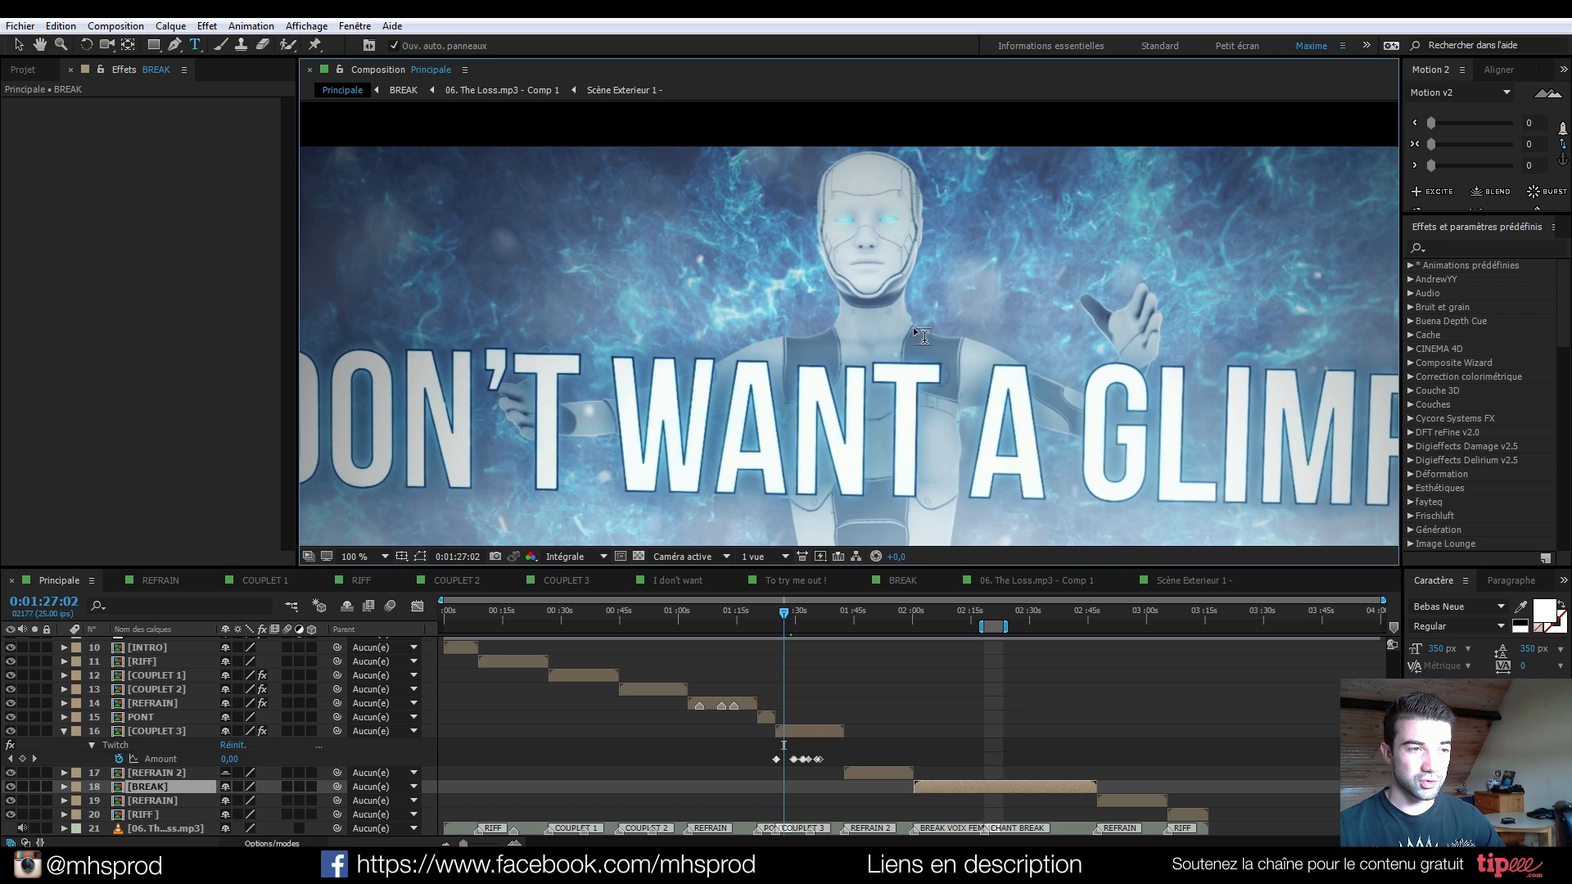
Examine the whole "I don't want a glimpse" shot of the Principale composition at 50%, and again in close-up at 100%.
scroll(912, 327, "down", 1)
left_click_drag(881, 421, 869, 342)
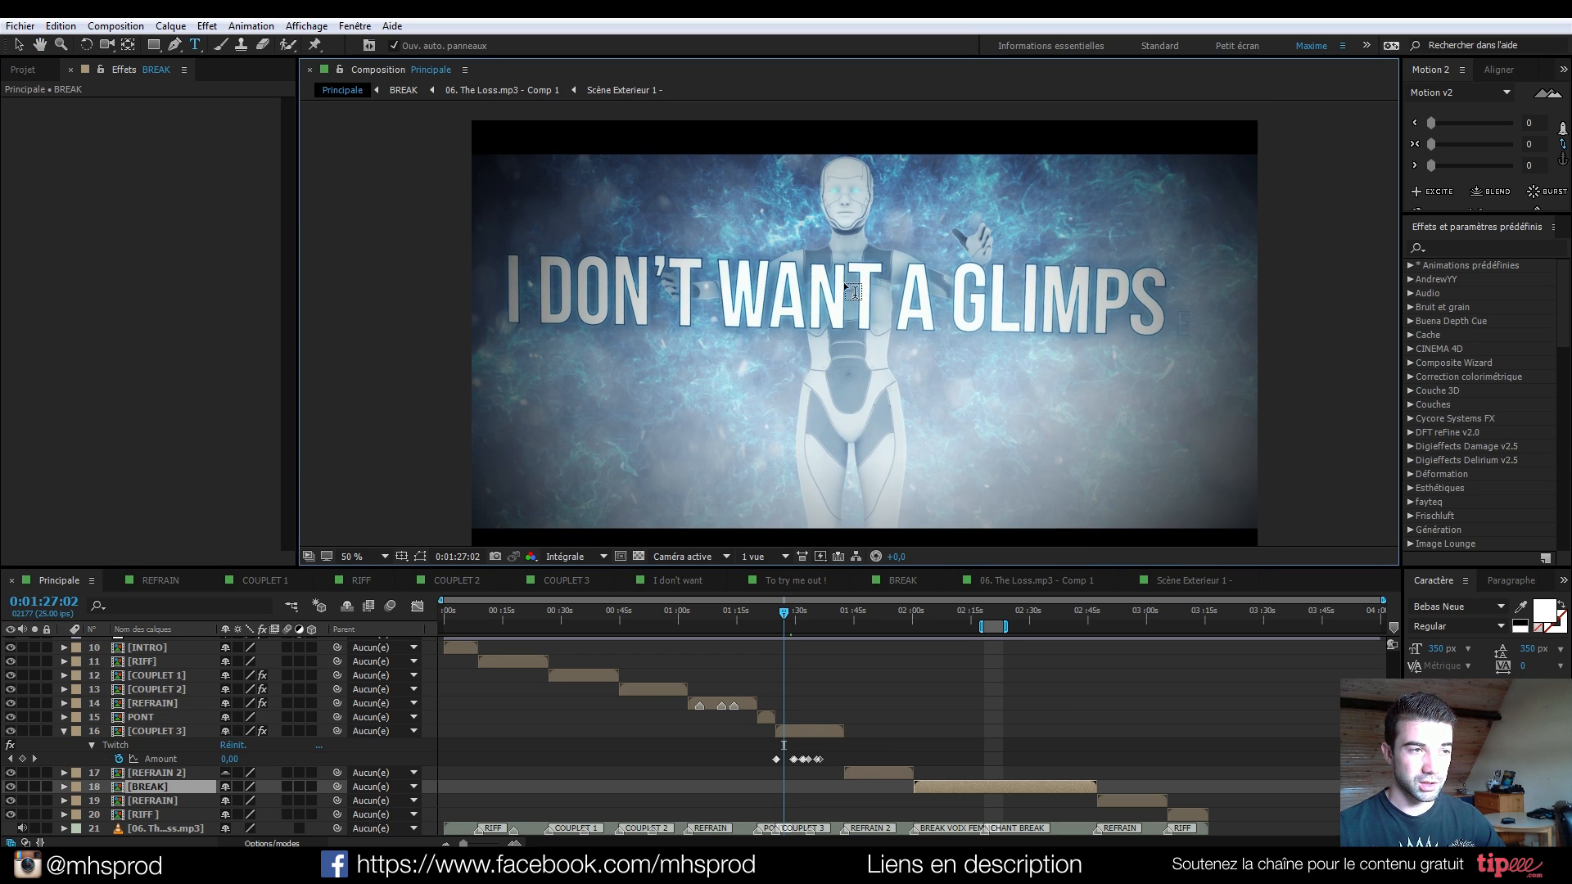
left_click_drag(960, 353, 959, 350)
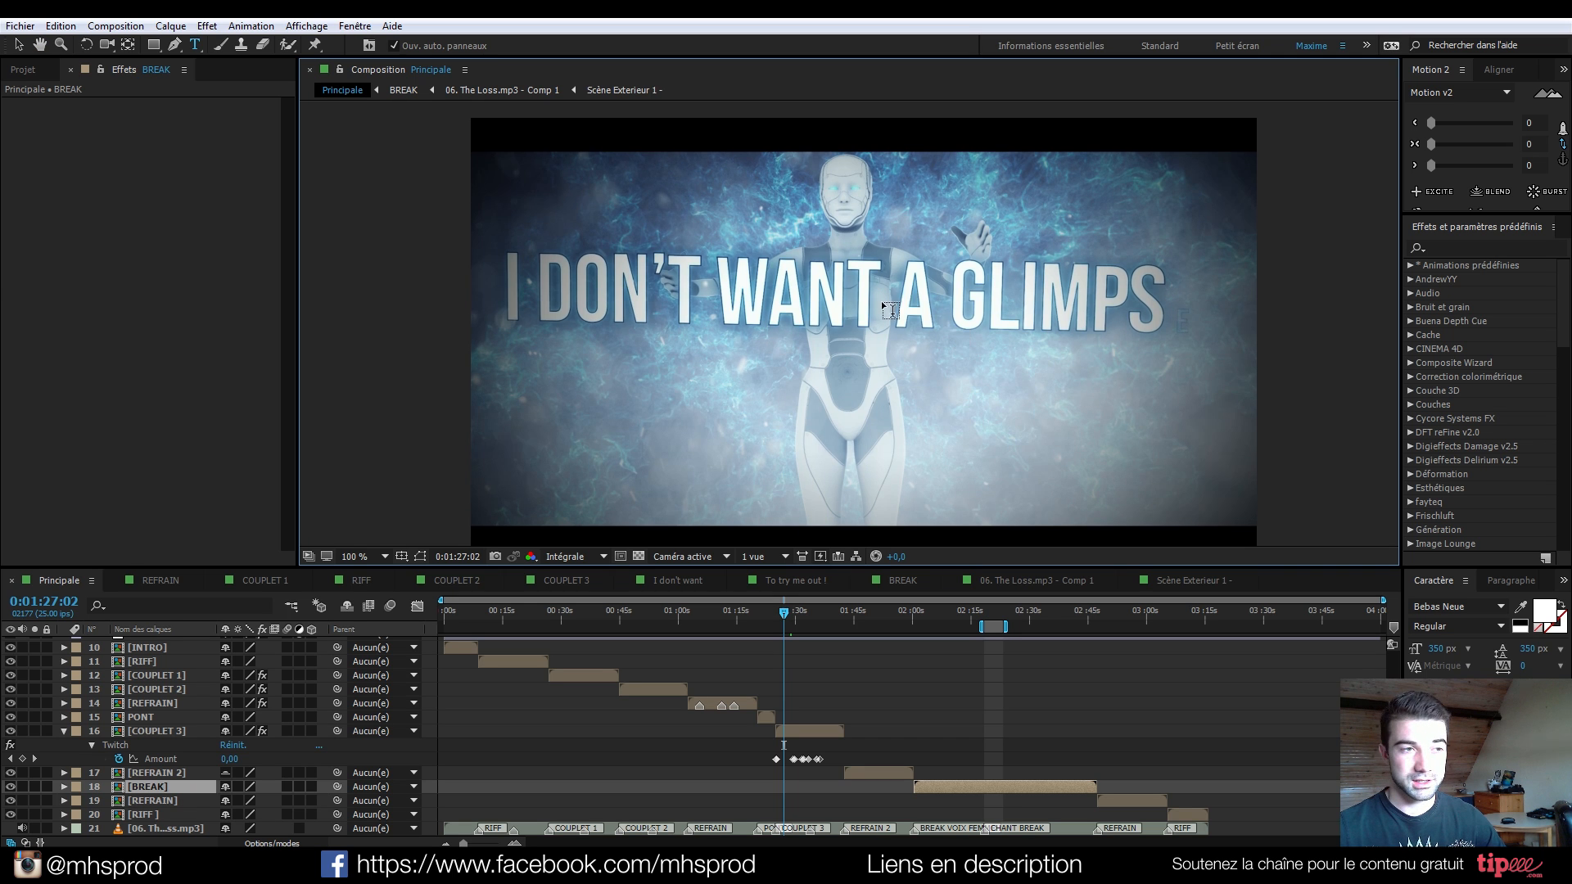
scroll(891, 309, "up", 1)
left_click_drag(863, 302, 849, 420)
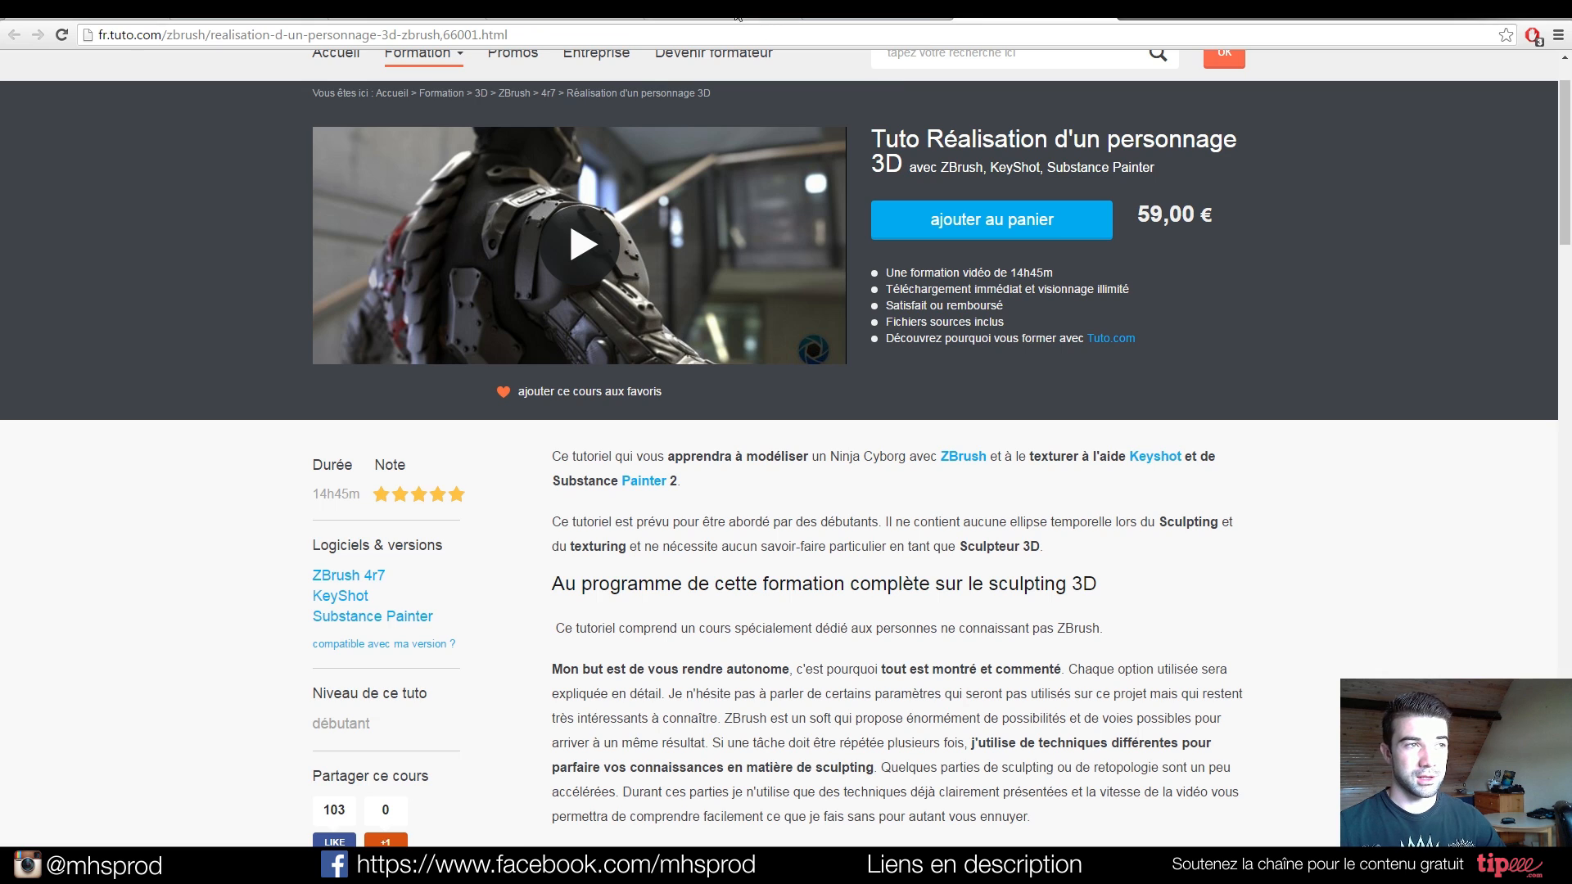
Switch to the web browser and look through the MHSTuts Tipeee page and the Tuto.com OctaneRender course page.
left_click(737, 16)
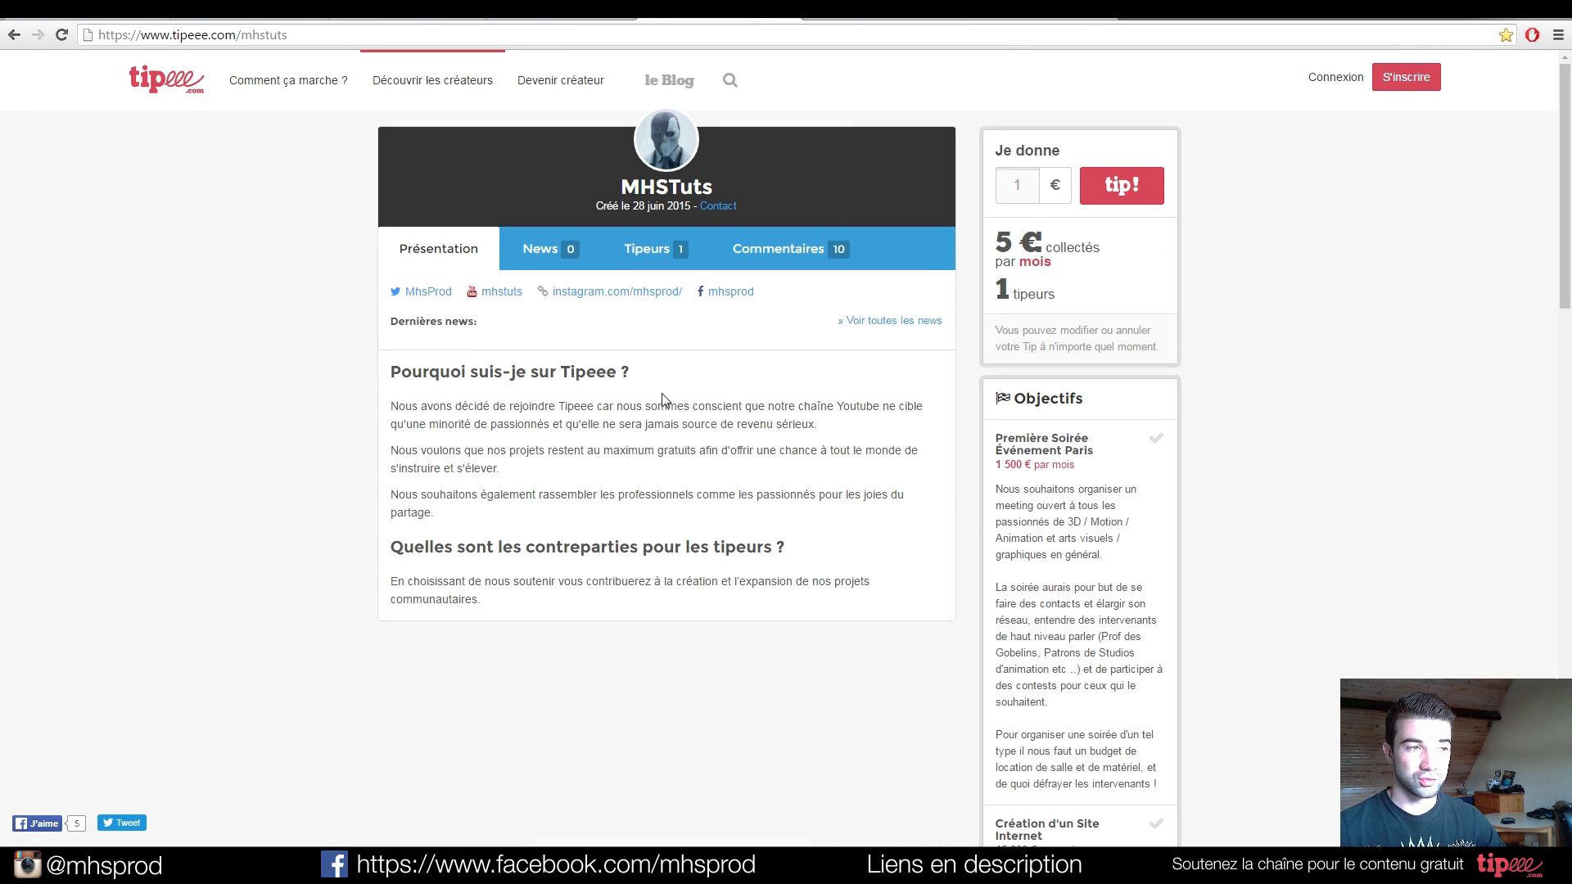
left_click(853, 16)
scroll(1119, 583, "up", 5)
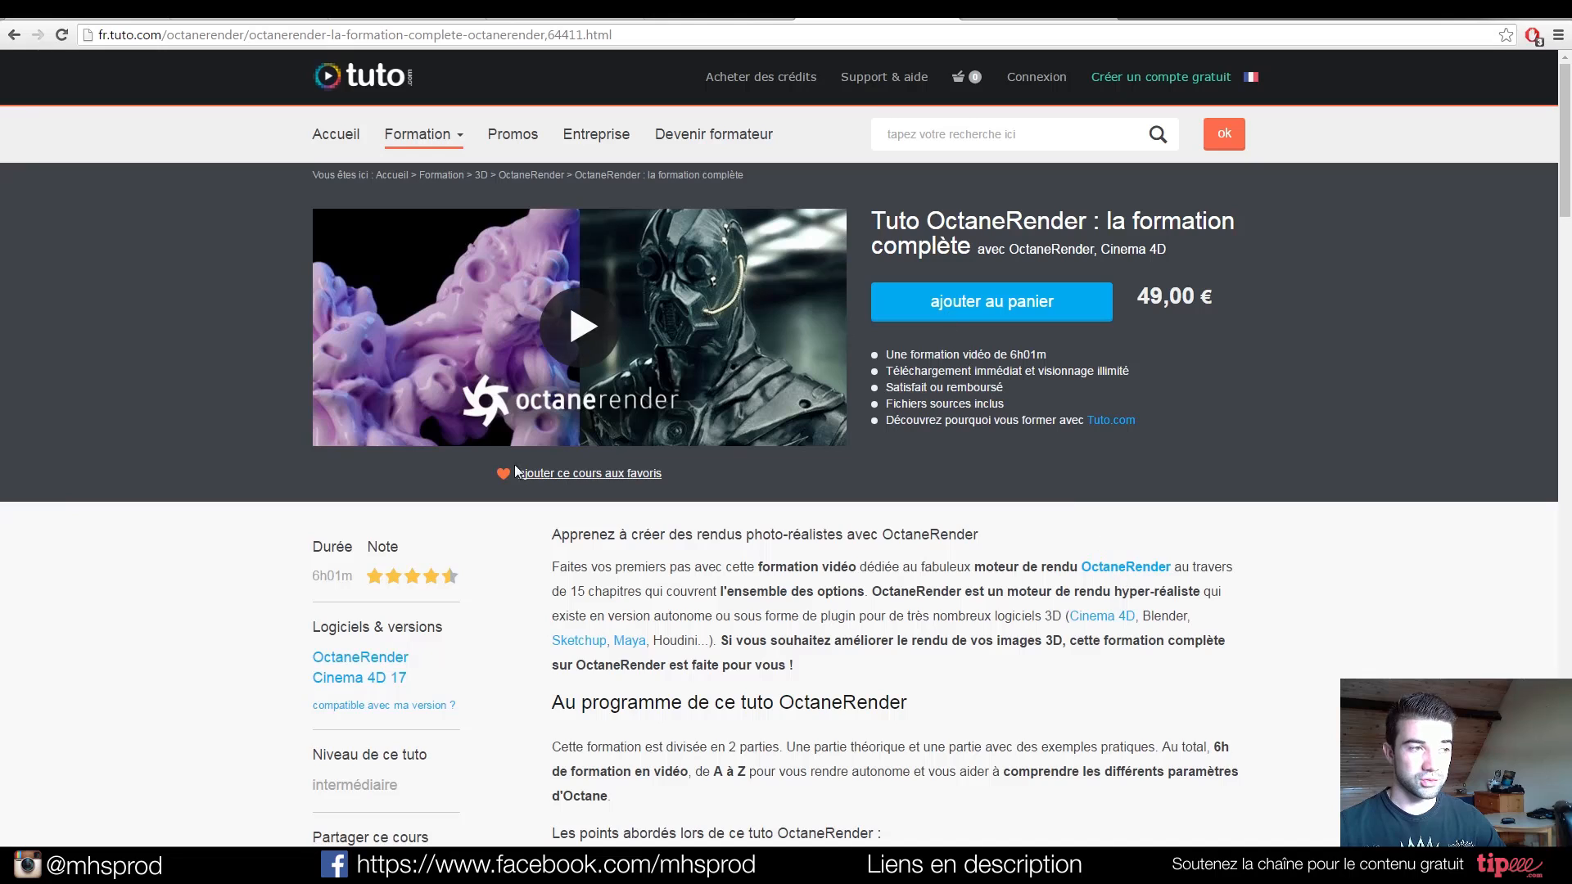
scroll(442, 445, "down", 5)
scroll(819, 428, "up", 5)
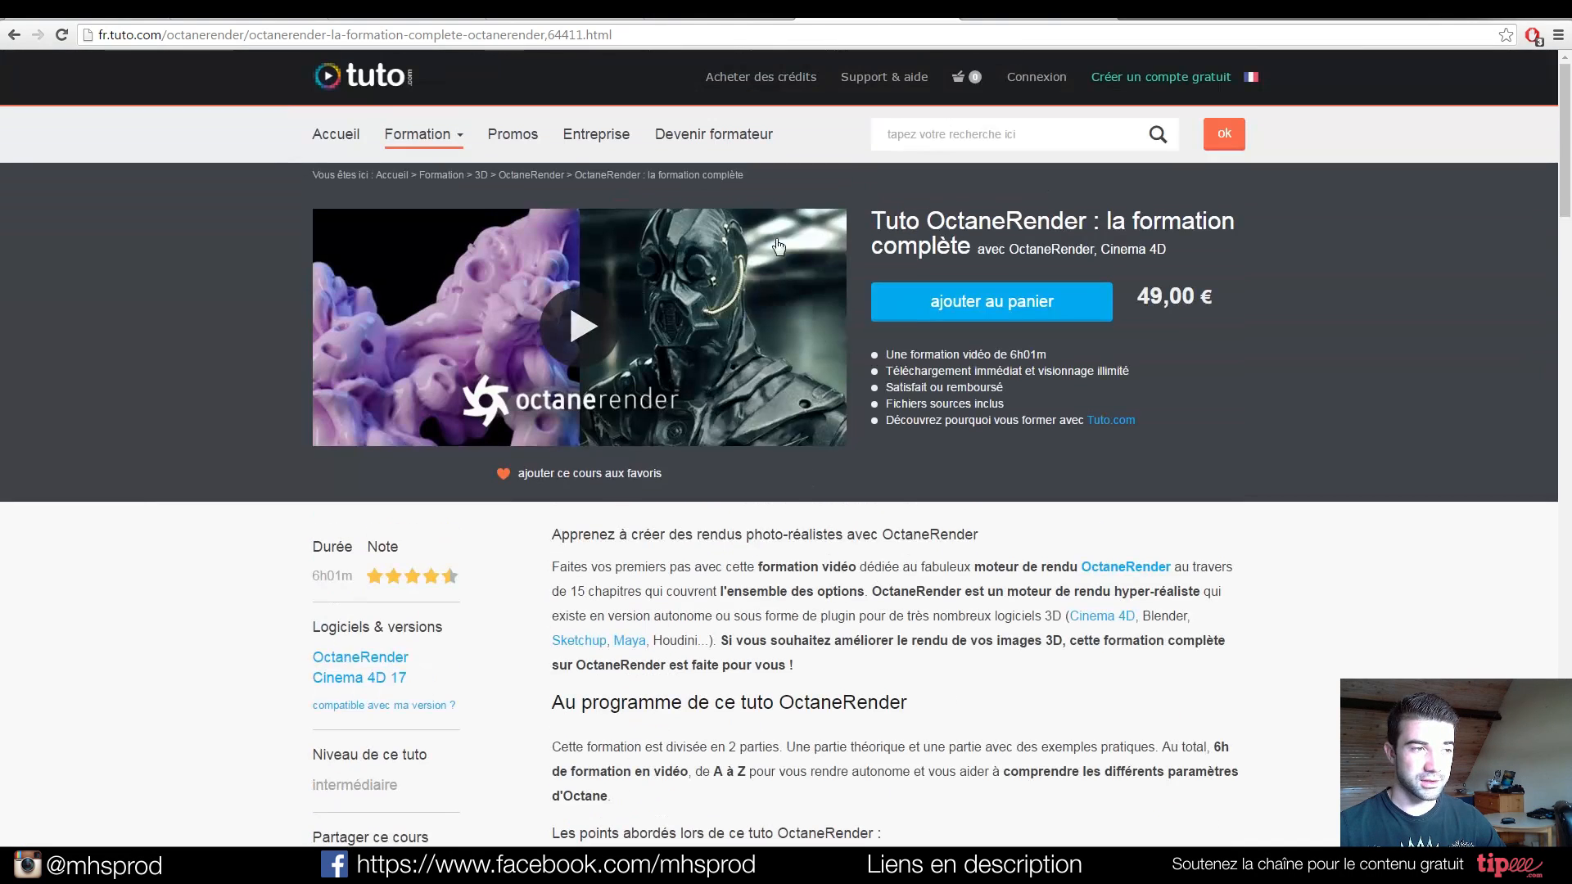
Switch to Cinema 4D, preview the robot scene at frame 80 in a reduced Octane Live Viewer, pause the render and close the viewer.
key("alt+Tab")
left_click_drag(483, 695, 638, 696)
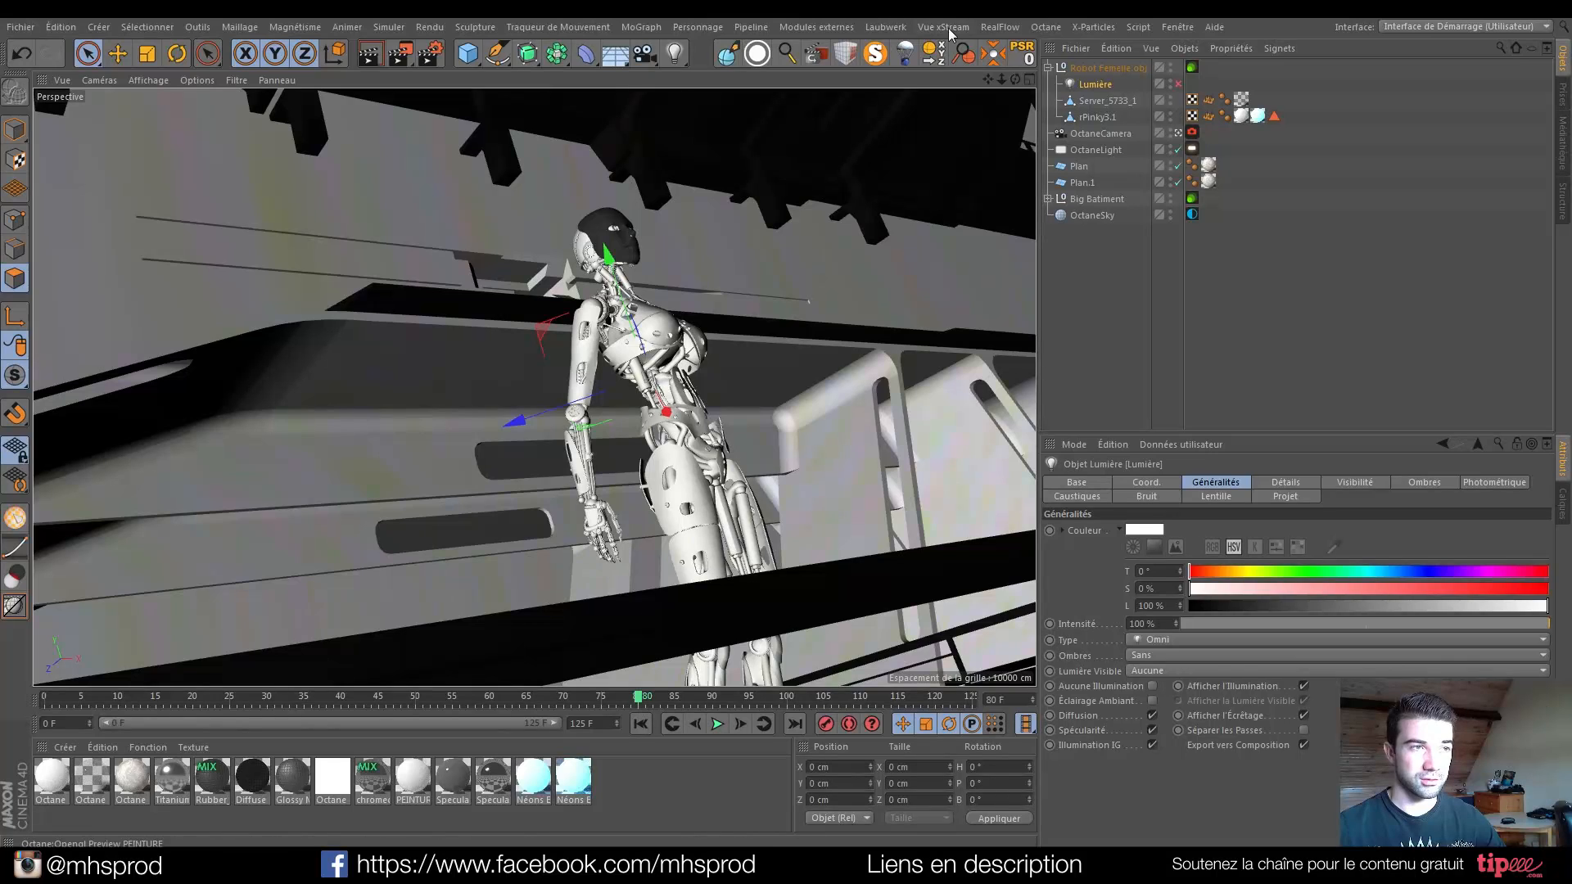
left_click(1045, 27)
left_click(1080, 71)
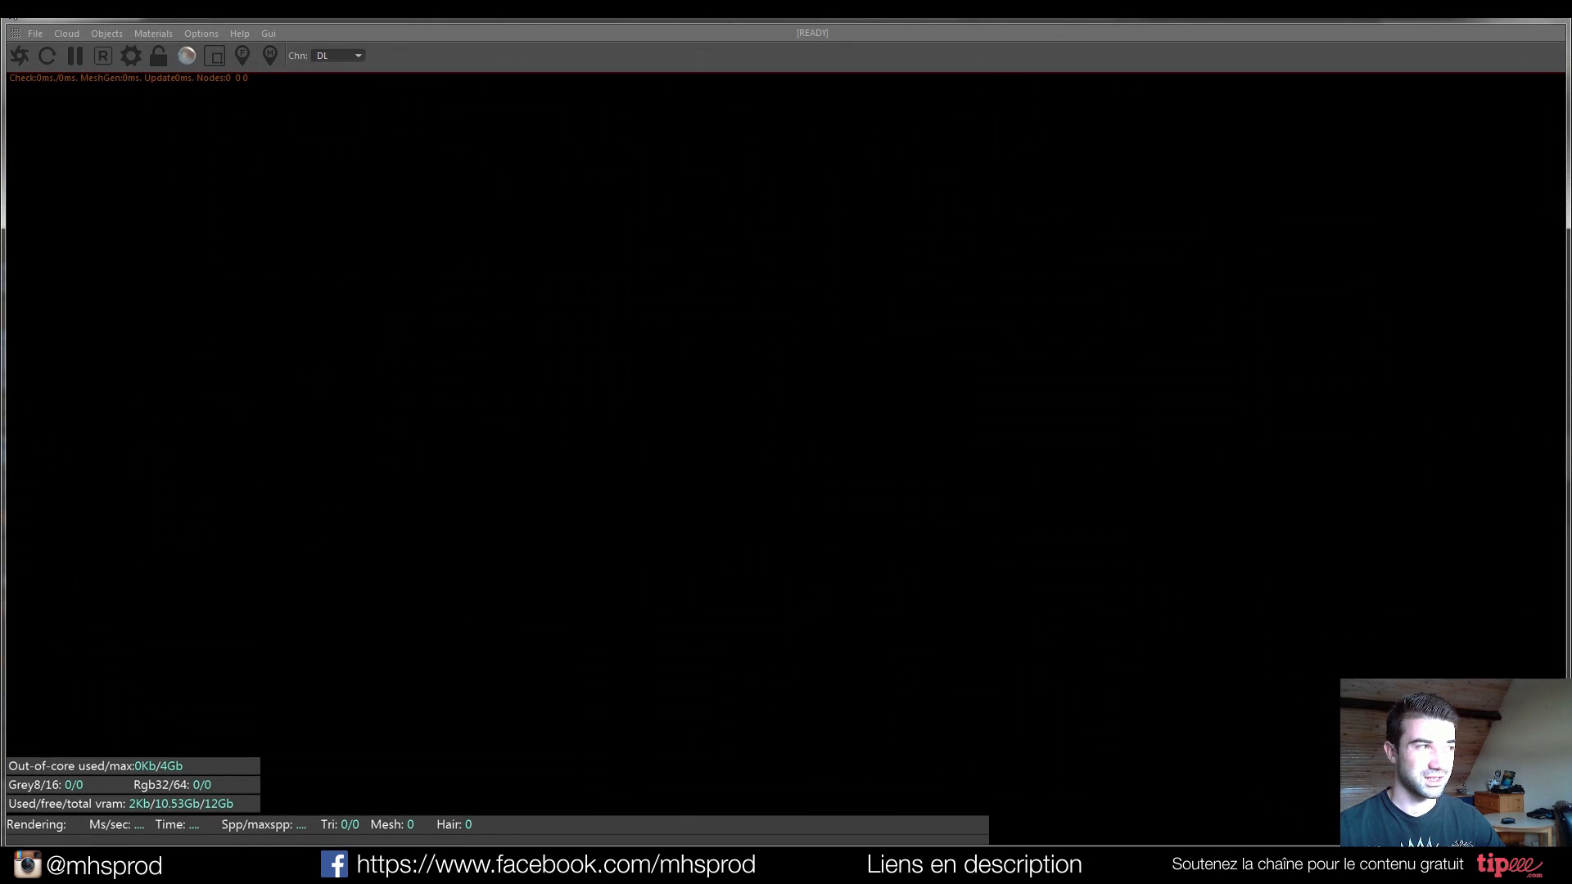
left_click_drag(4, 322, 603, 321)
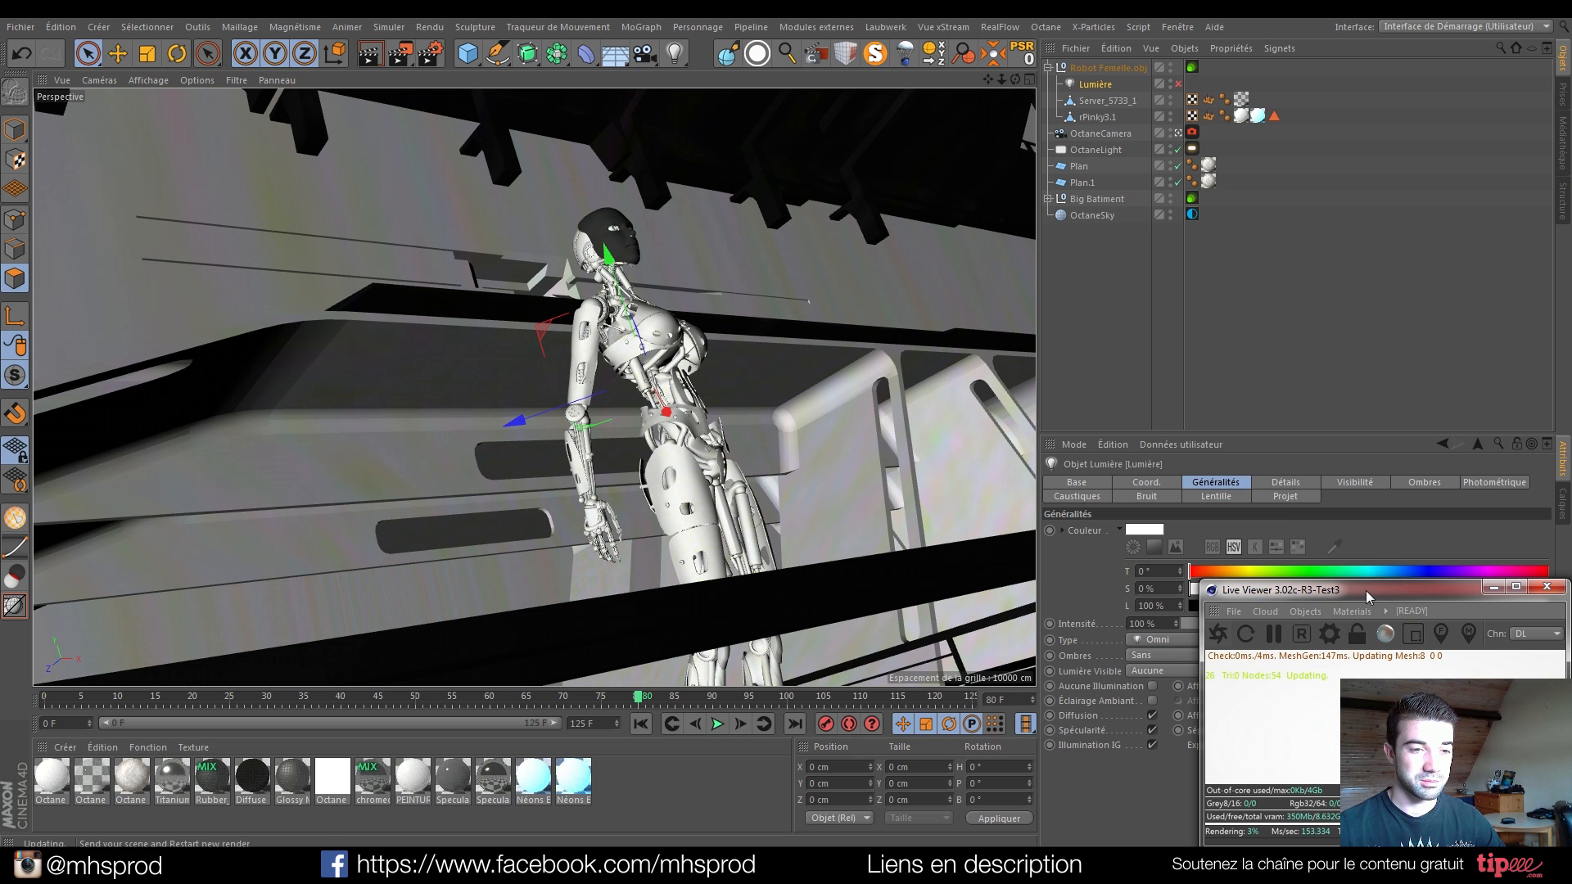
left_click_drag(1366, 596, 807, 225)
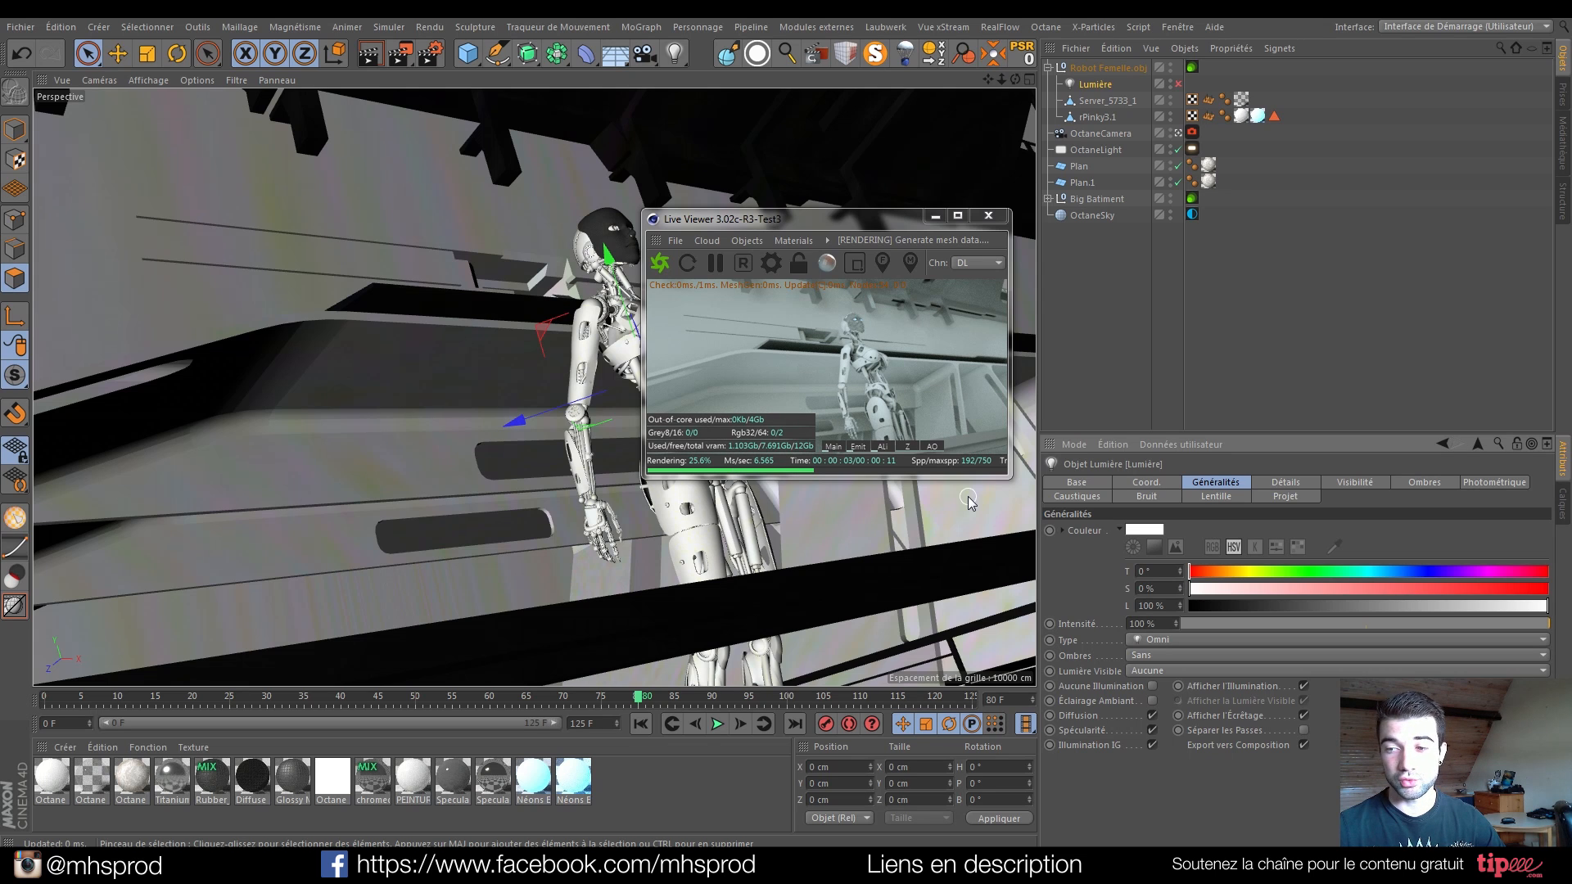
left_click(715, 262)
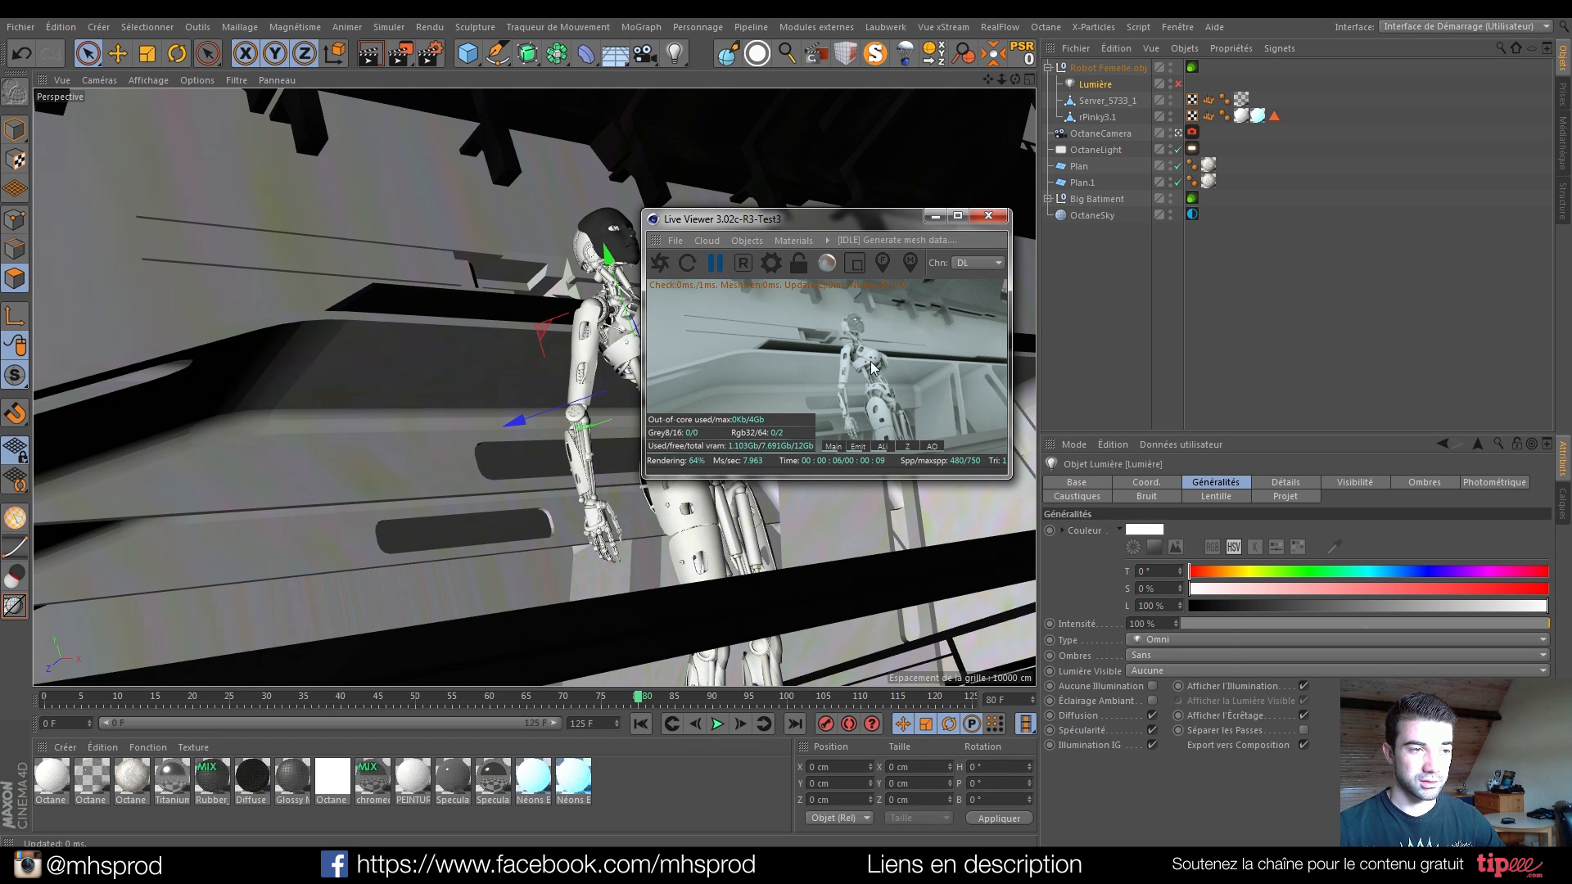
left_click(988, 215)
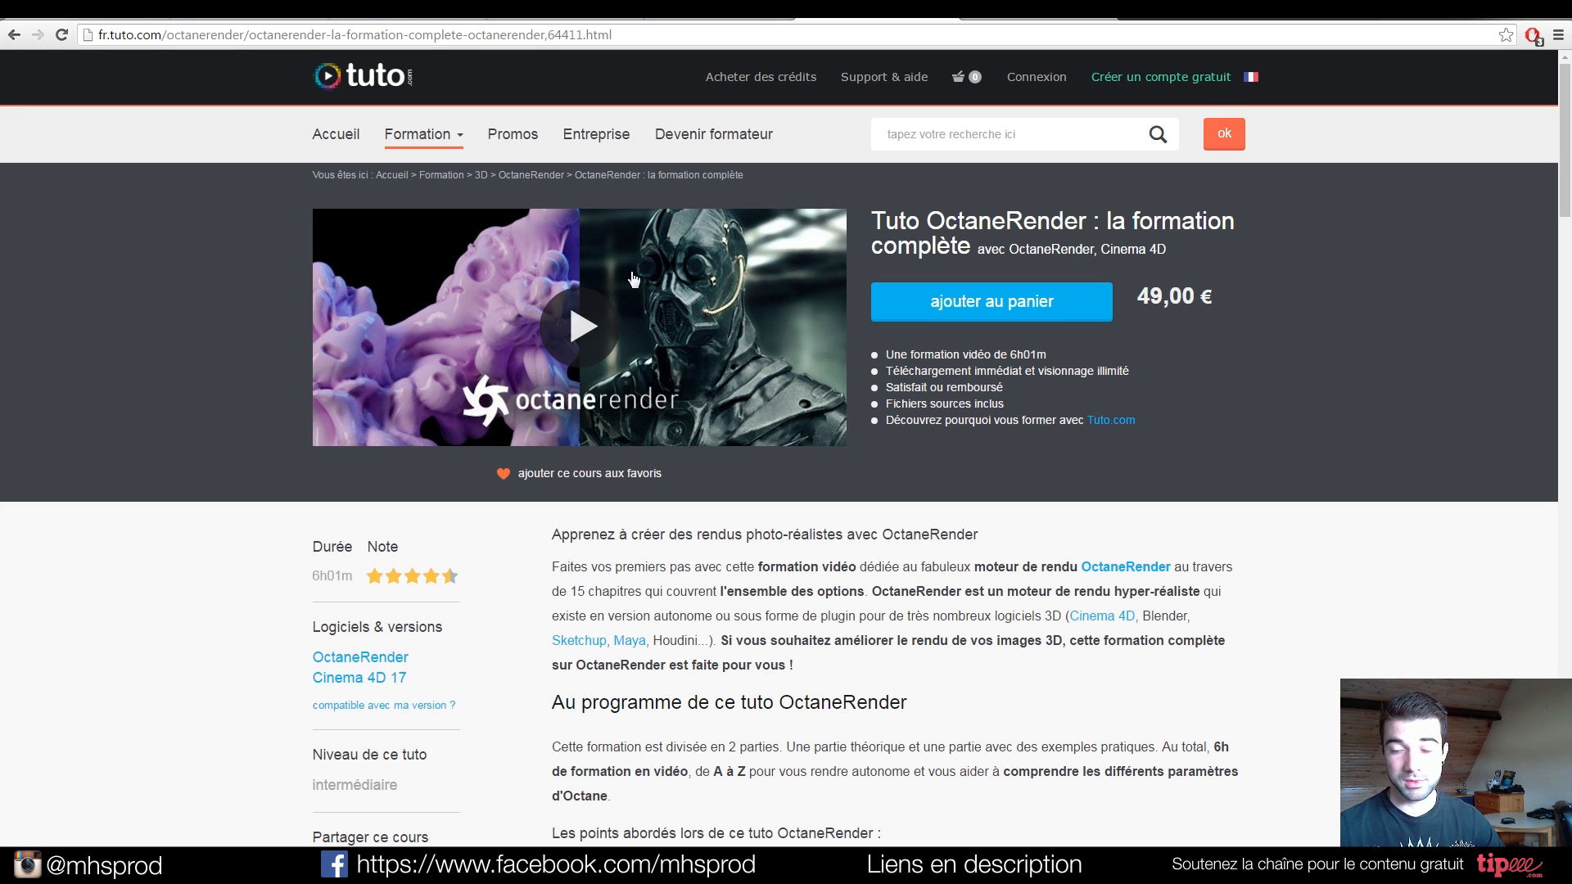
Switch to the web browser and look through the recent posts of the Motion Designers Community Facebook group.
left_click(91, 20)
scroll(442, 293, "up", 4)
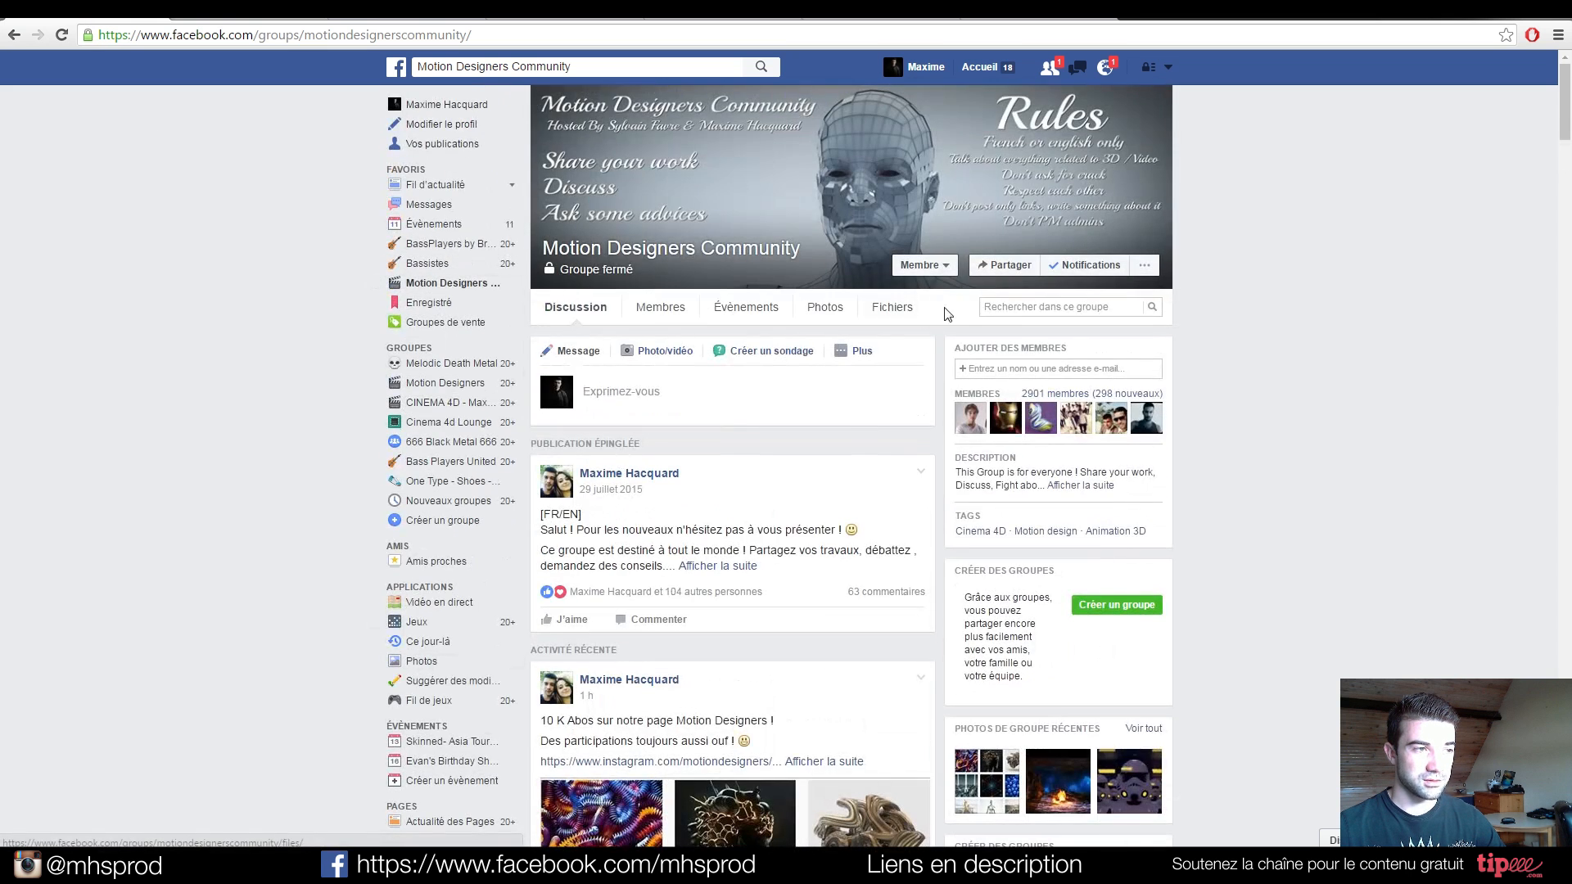
scroll(950, 366, "down", 3)
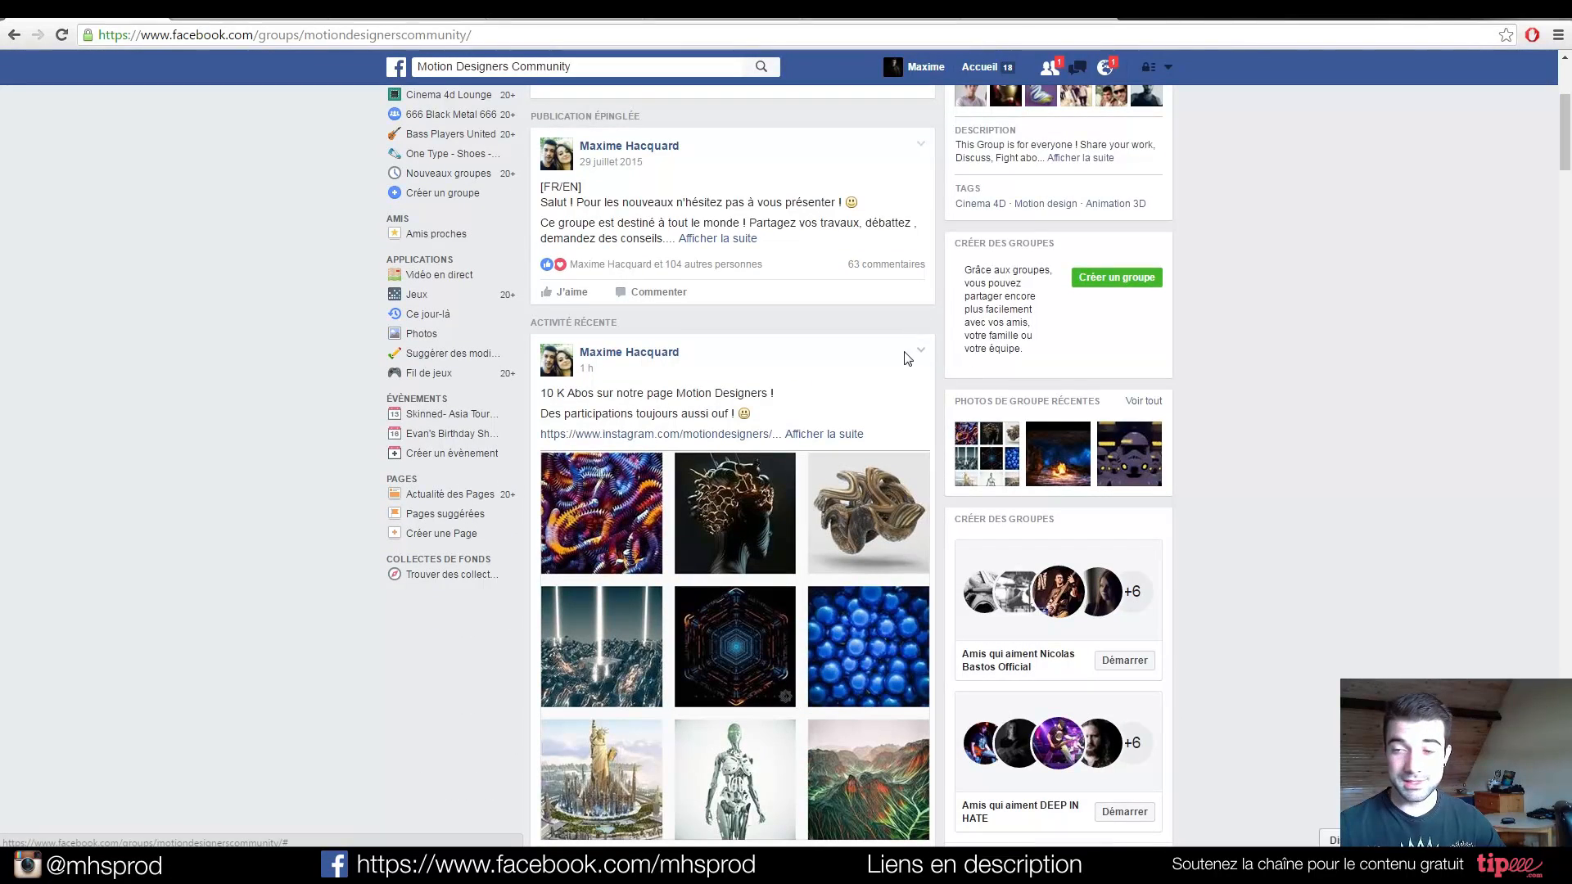
scroll(900, 360, "down", 15)
scroll(891, 362, "down", 20)
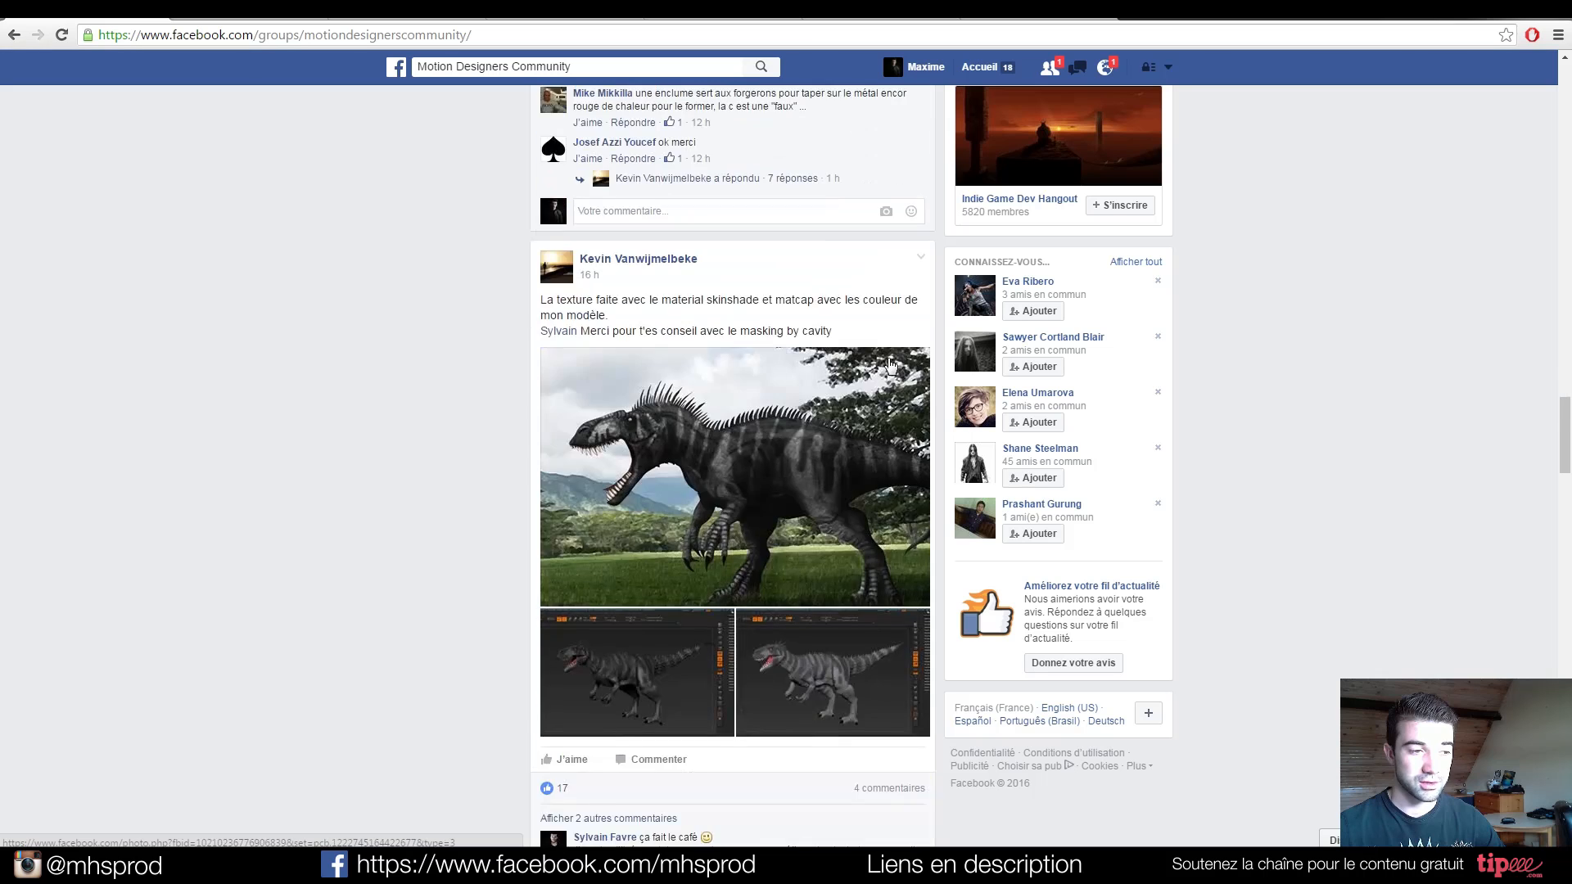
scroll(891, 365, "down", 6)
scroll(829, 405, "up", 20)
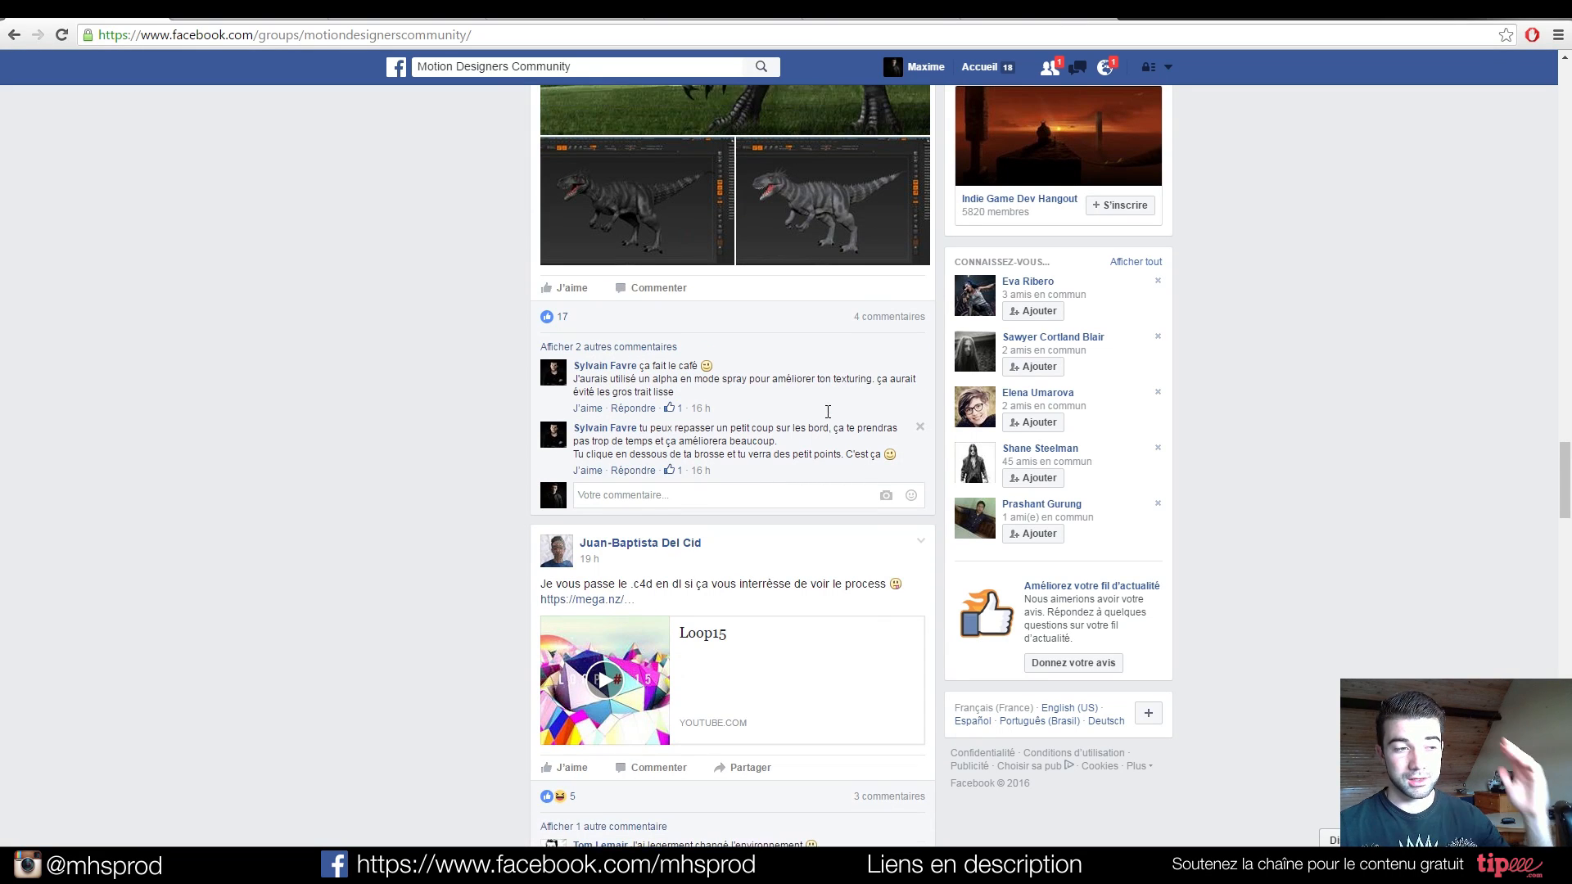
scroll(618, 464, "up", 18)
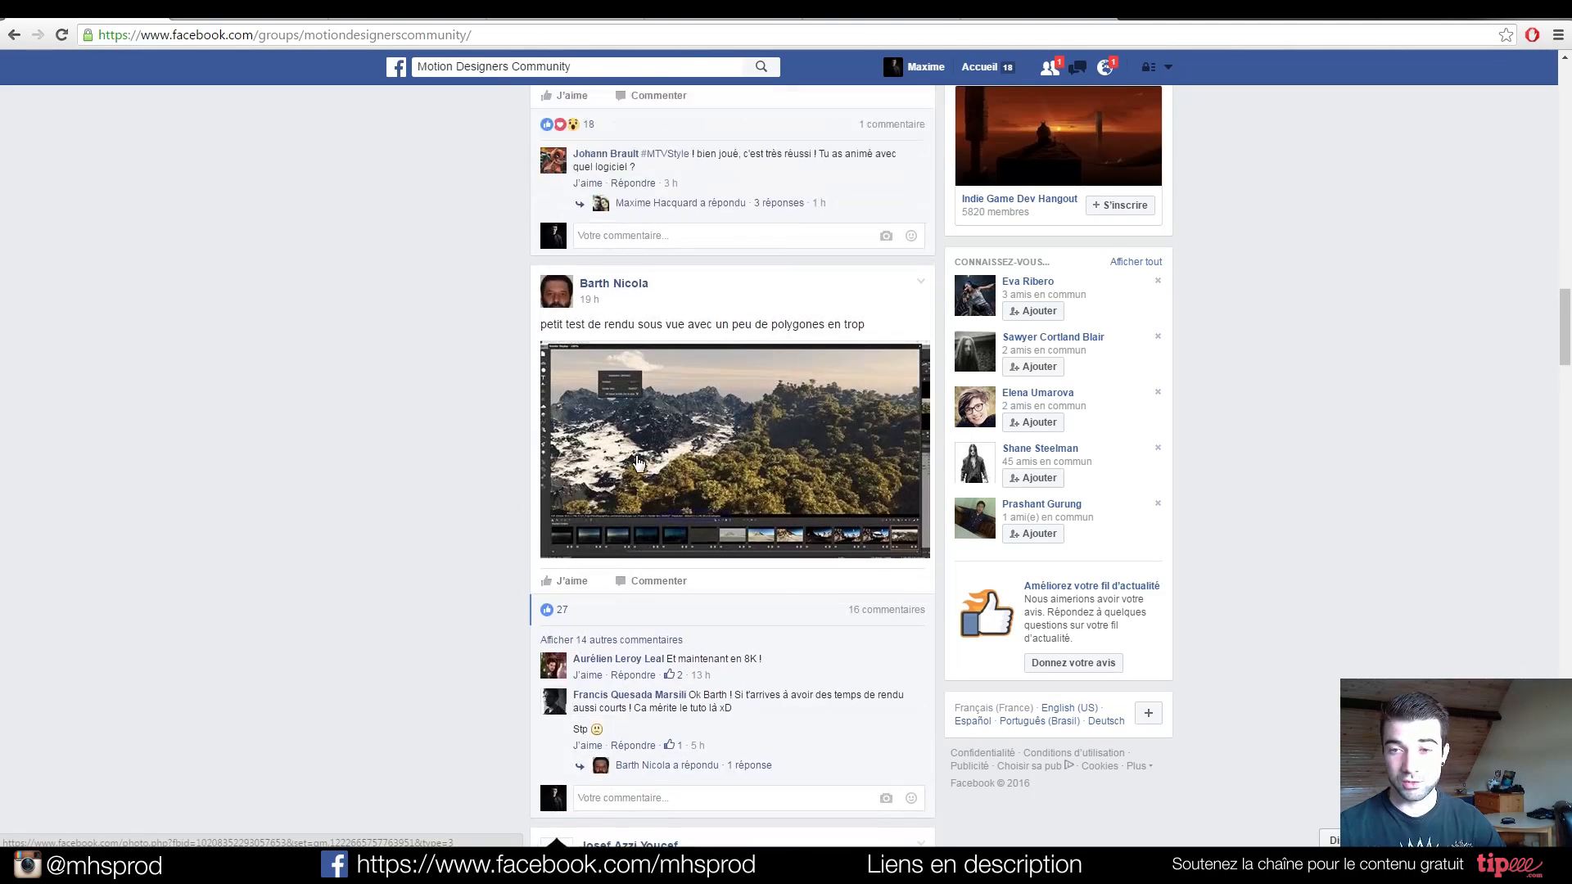
scroll(840, 522, "up", 5)
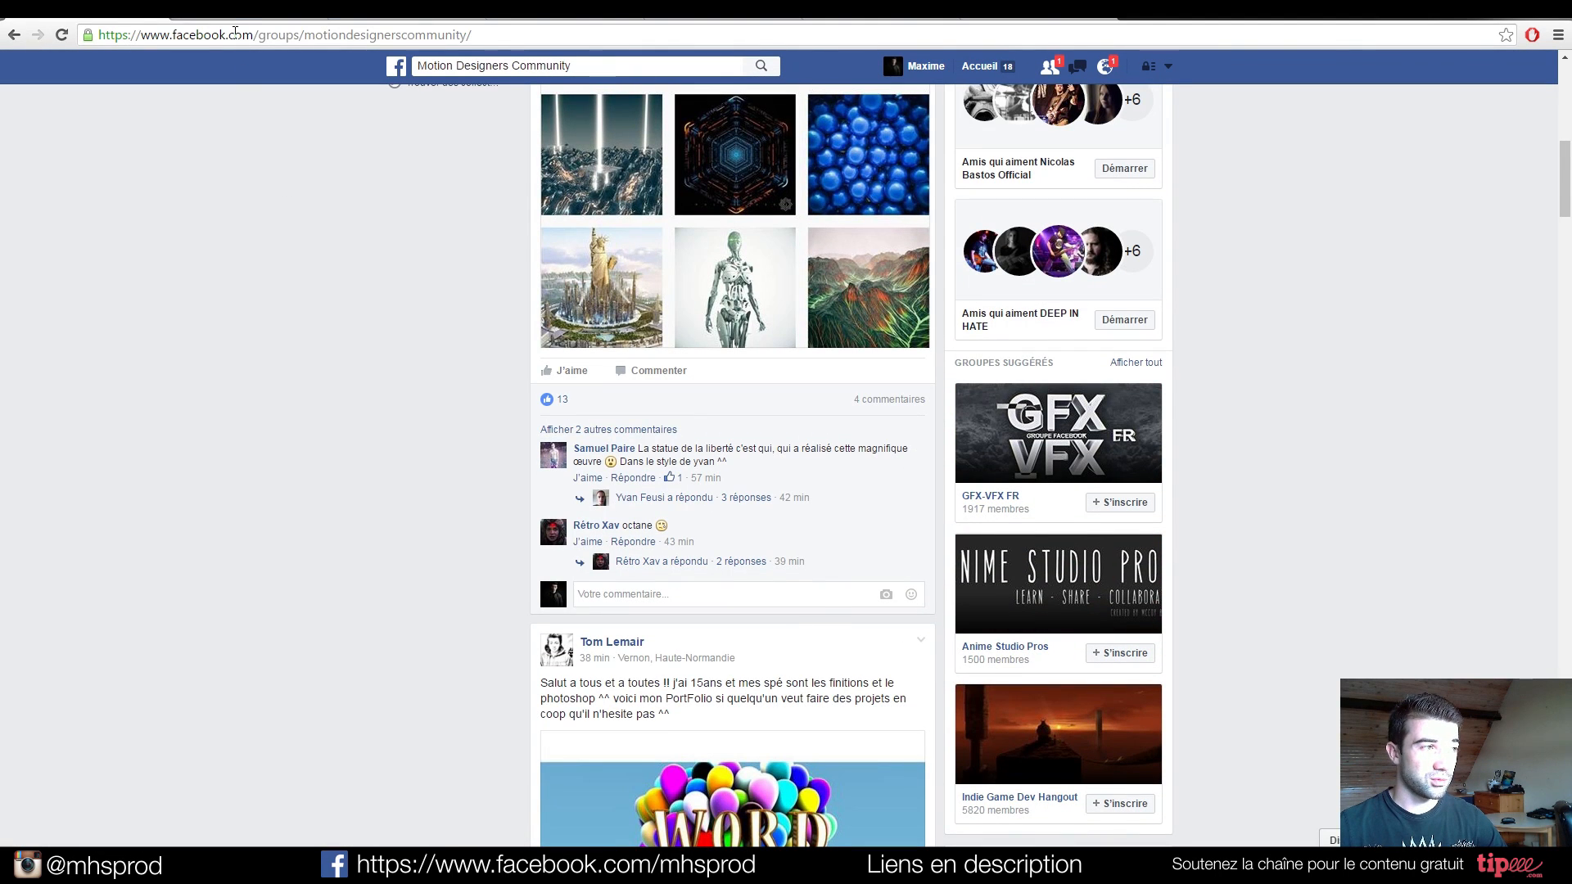
Look through the renders posted on the mhsprod Facebook page and return to its cover.
left_click(234, 15)
scroll(298, 288, "down", 15)
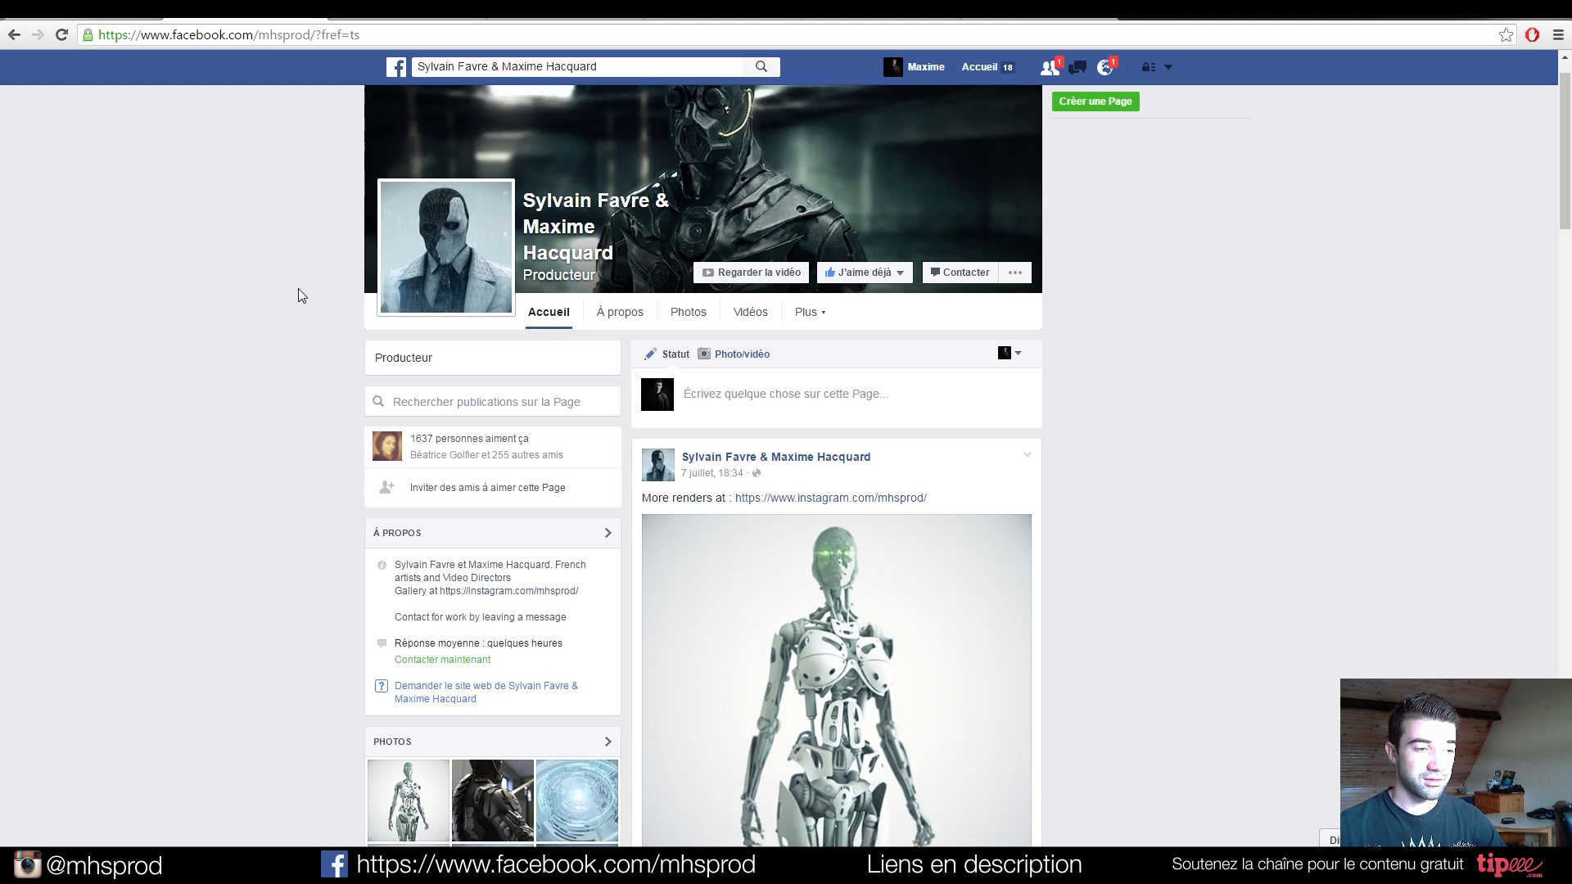
scroll(331, 288, "down", 18)
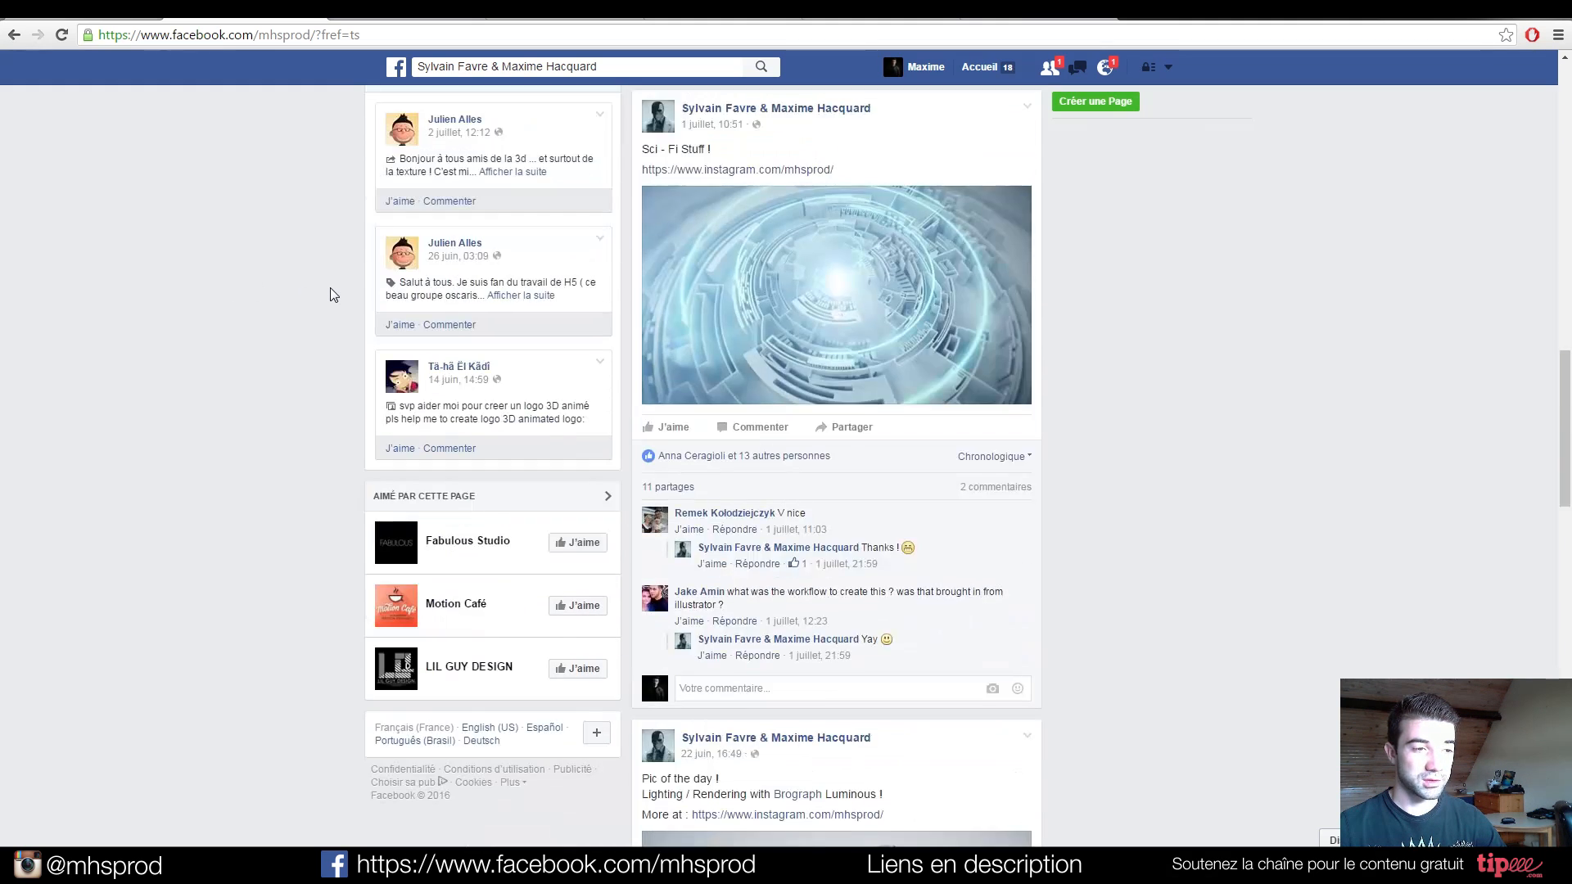
scroll(330, 294, "down", 12)
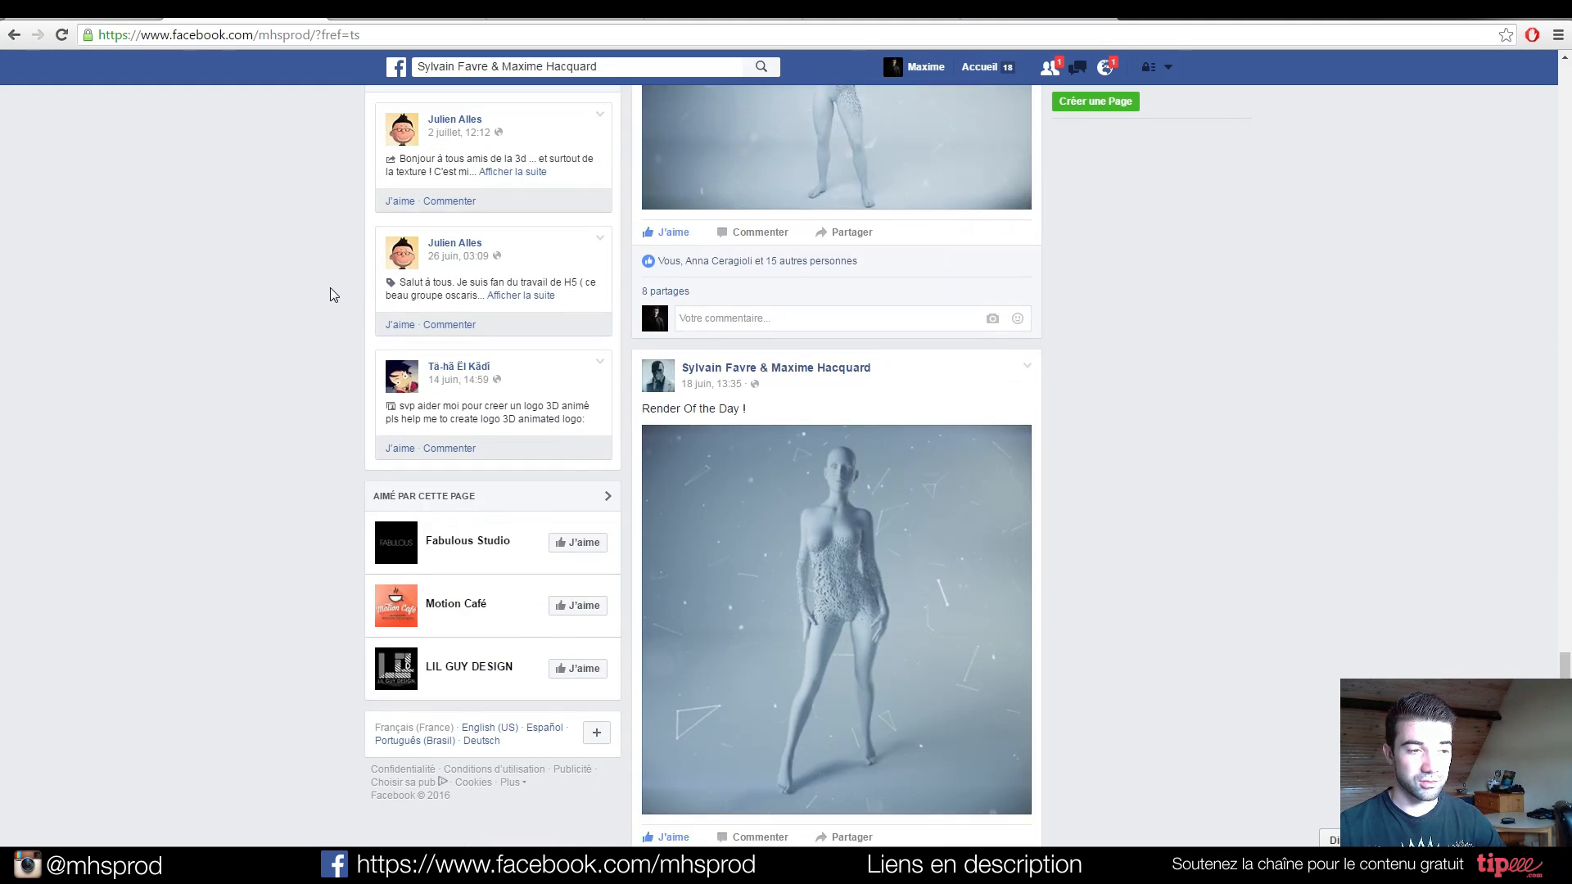
scroll(331, 287, "down", 10)
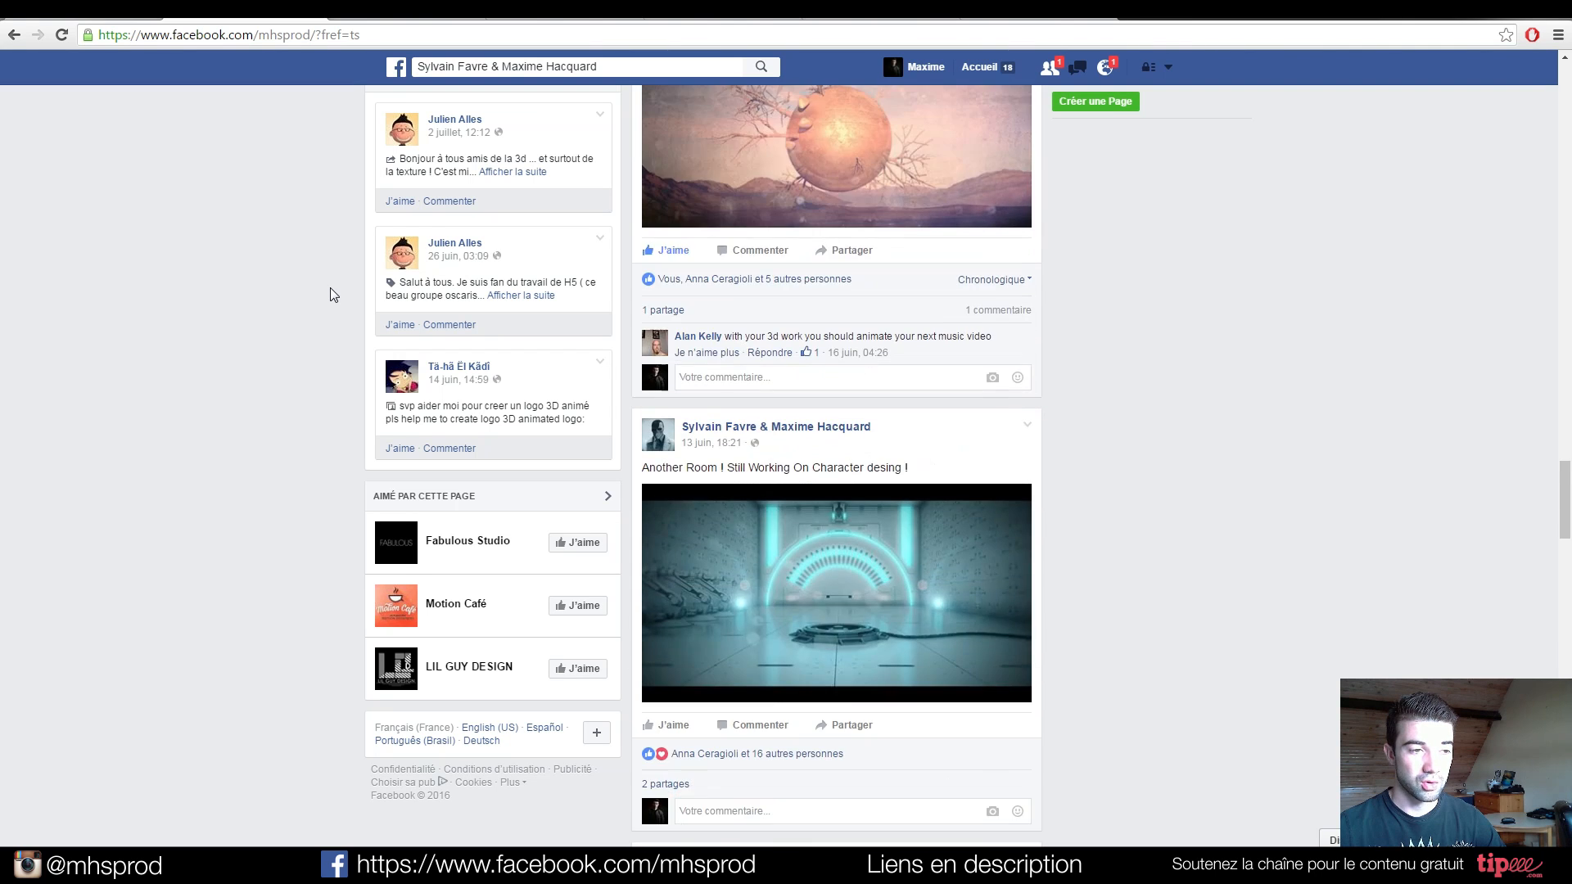
scroll(344, 356, "up", 16)
scroll(344, 356, "up", 15)
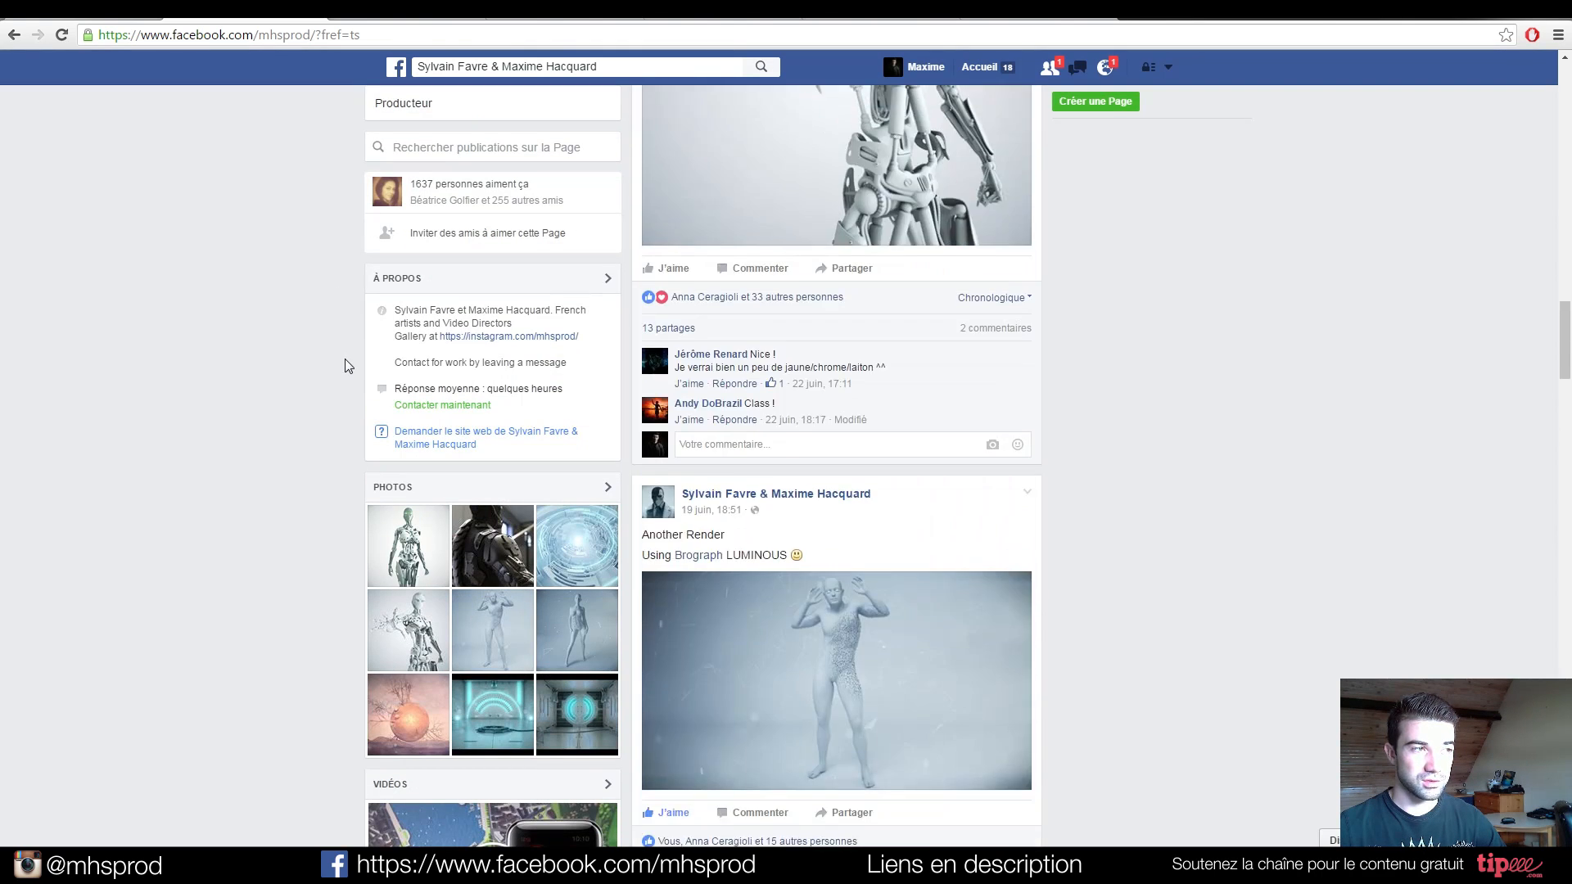
scroll(345, 361, "up", 12)
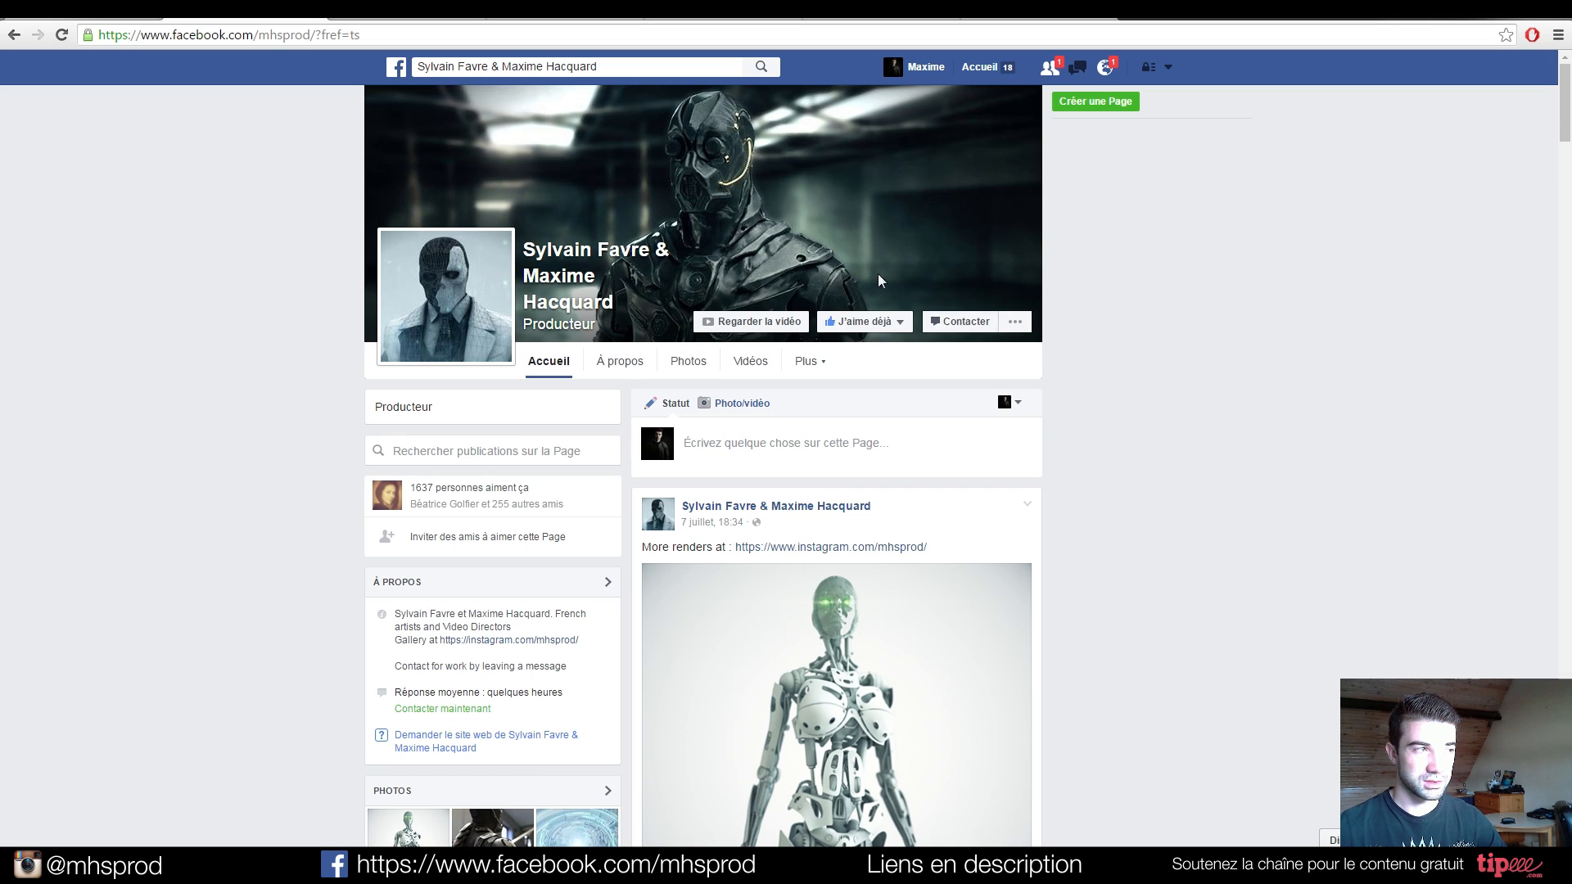
Go back to the Motion Designers Community group and review its header, pinned post and latest activity.
left_click(73, 12)
scroll(1106, 430, "up", 10)
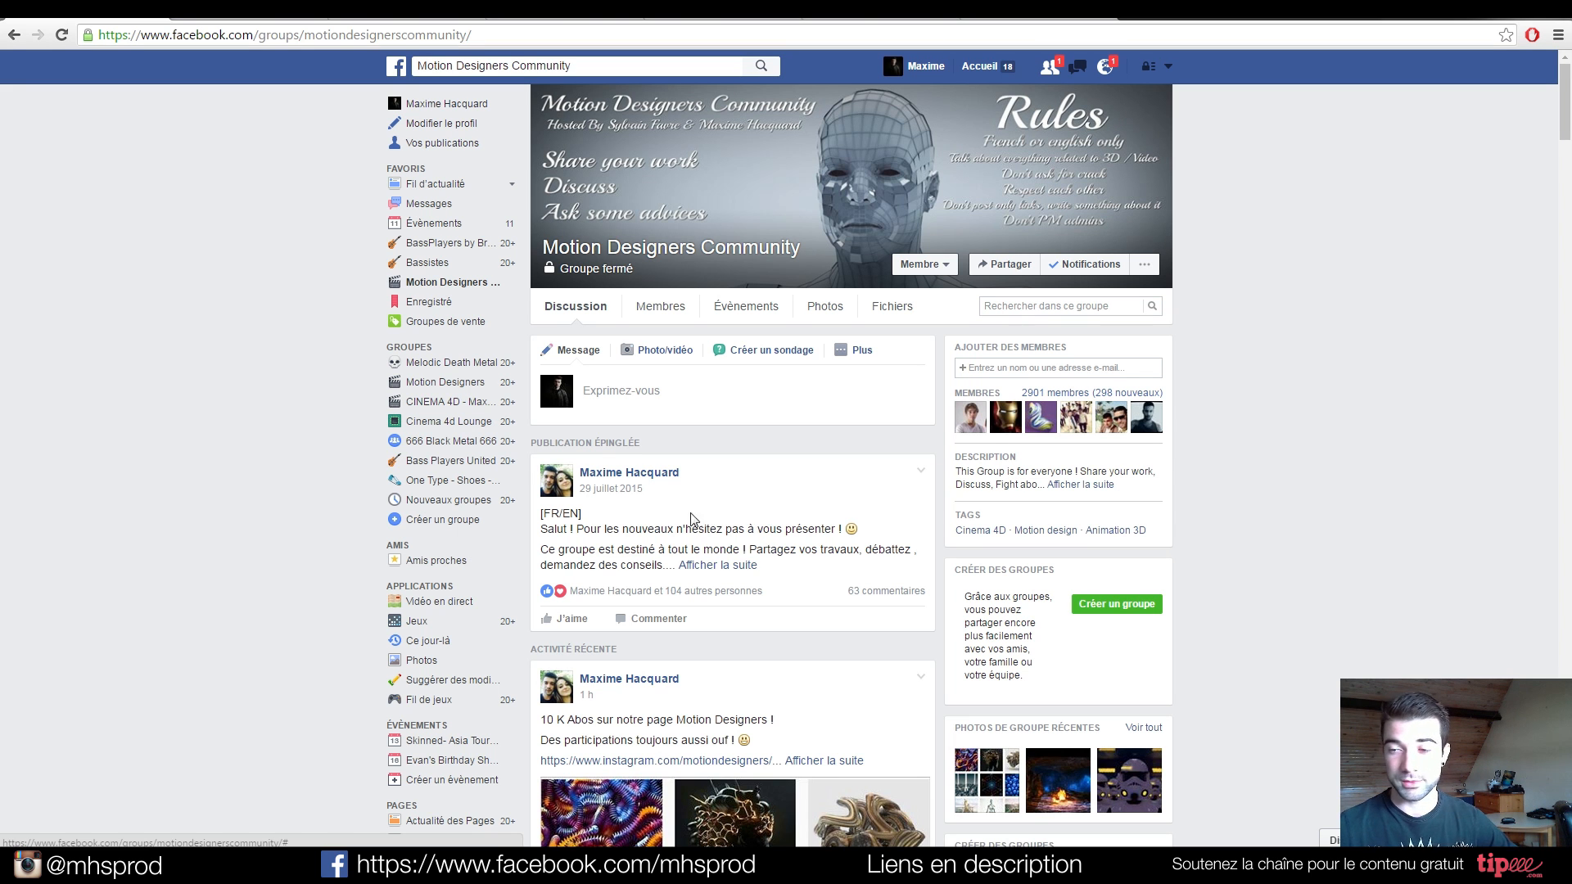
scroll(309, 360, "down", 10)
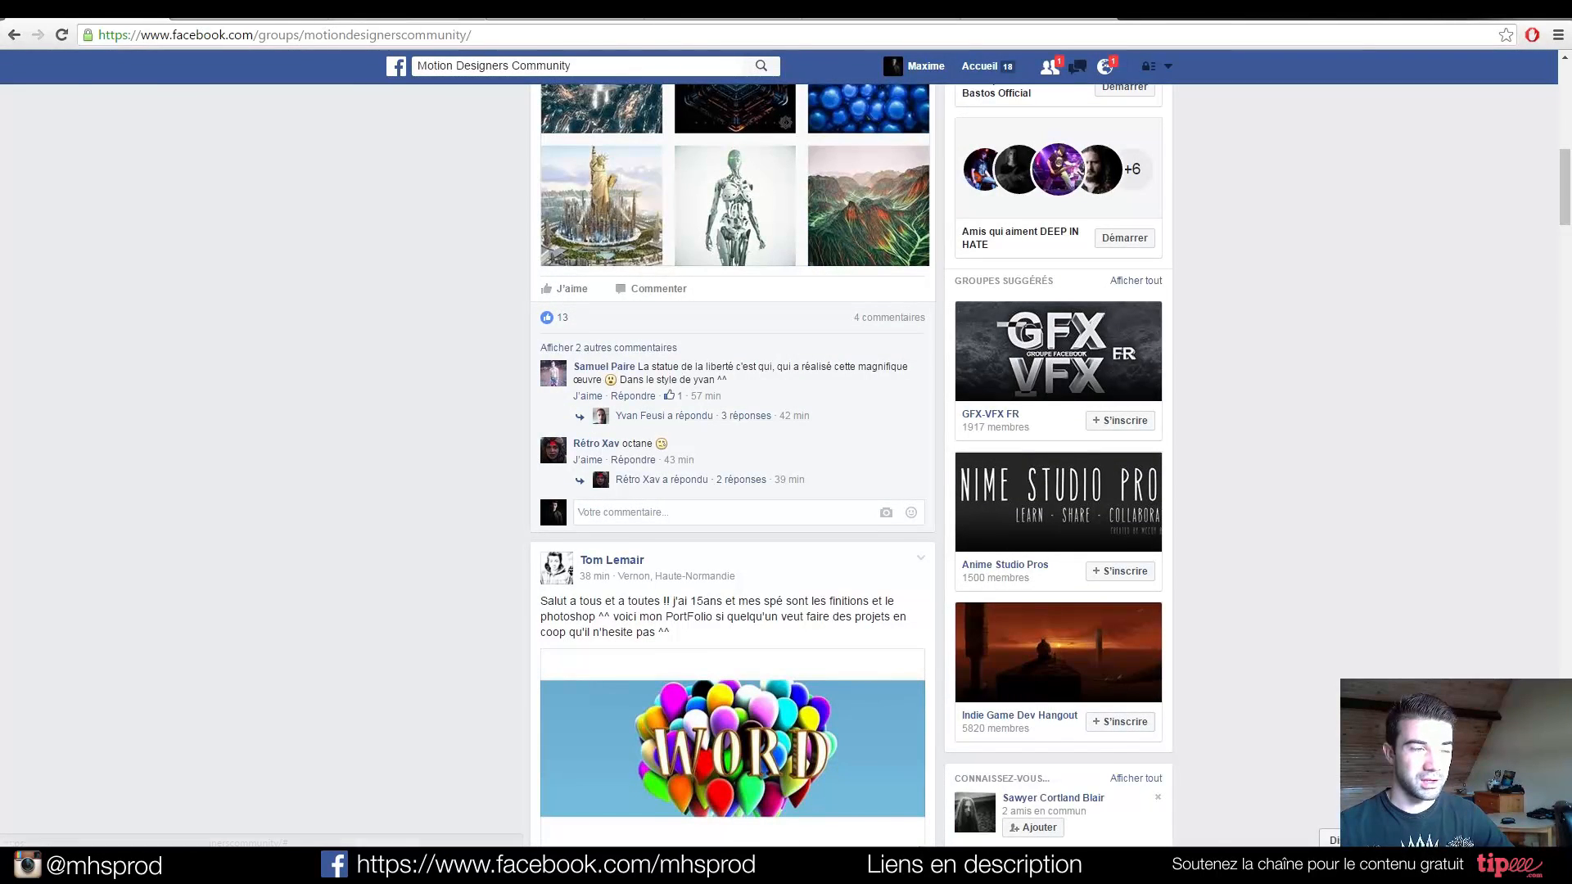
Open the MHSTuts YouTube channel home page and look over its videos and the similar channels.
left_click(375, 14)
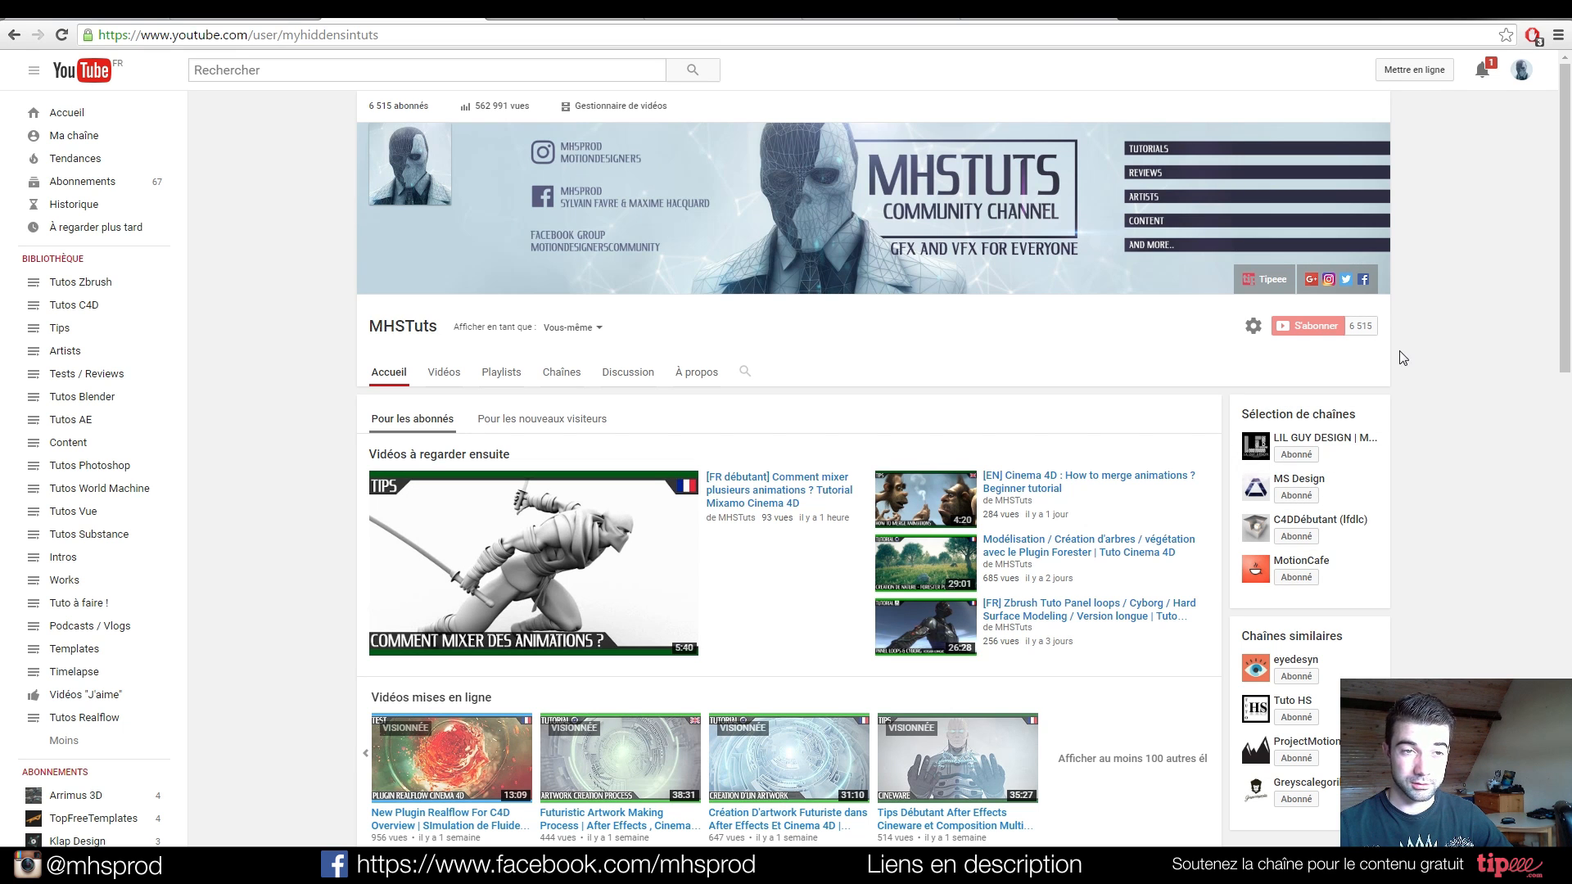
scroll(1455, 389, "down", 2)
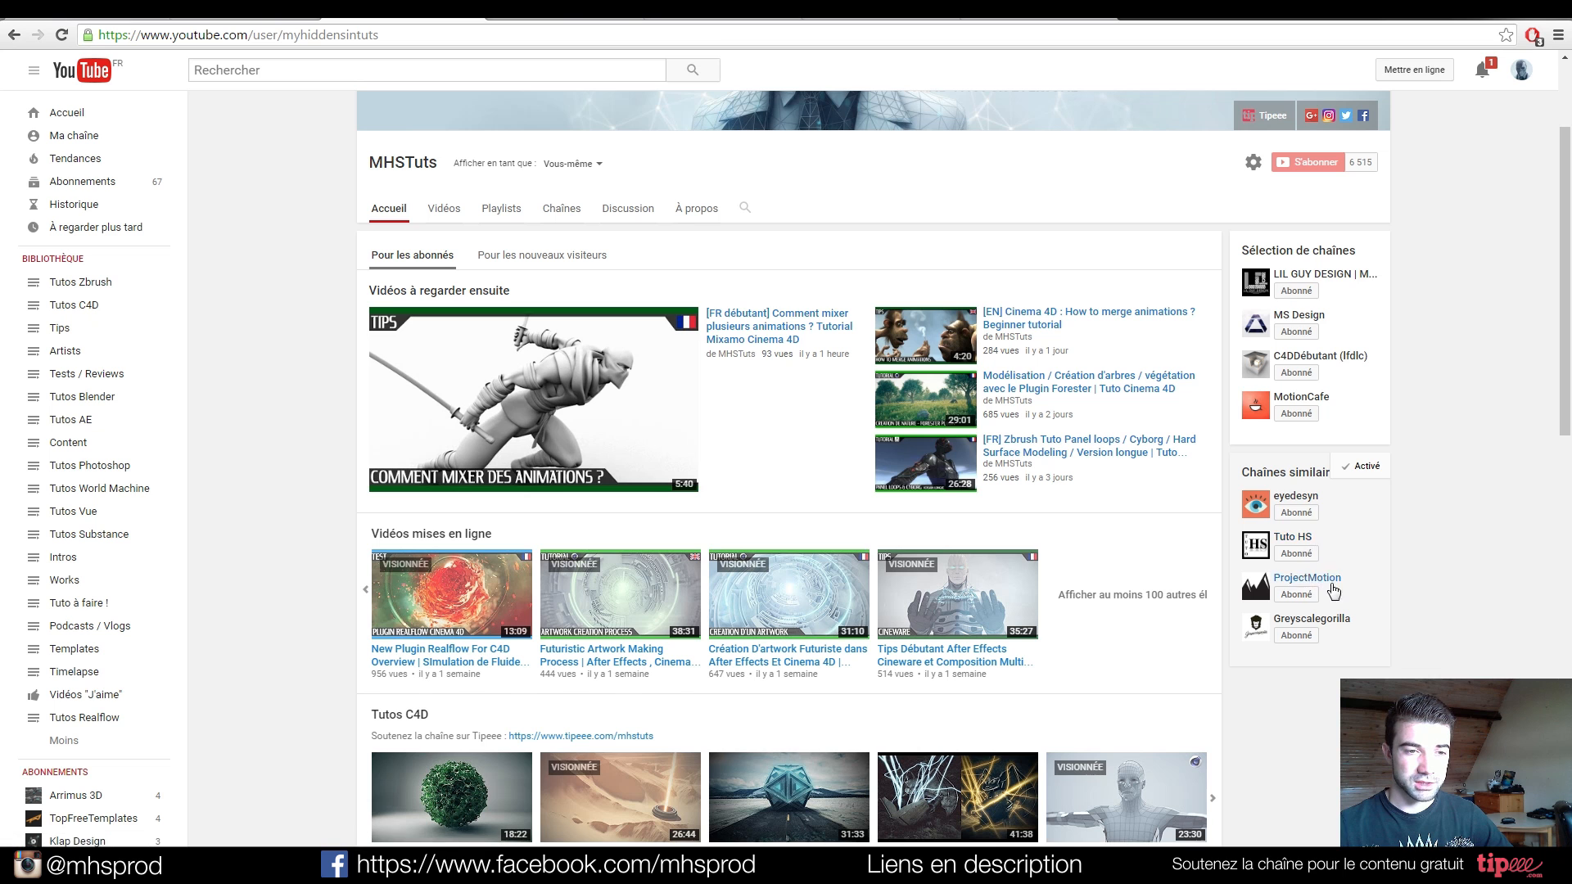
scroll(442, 373, "up", 2)
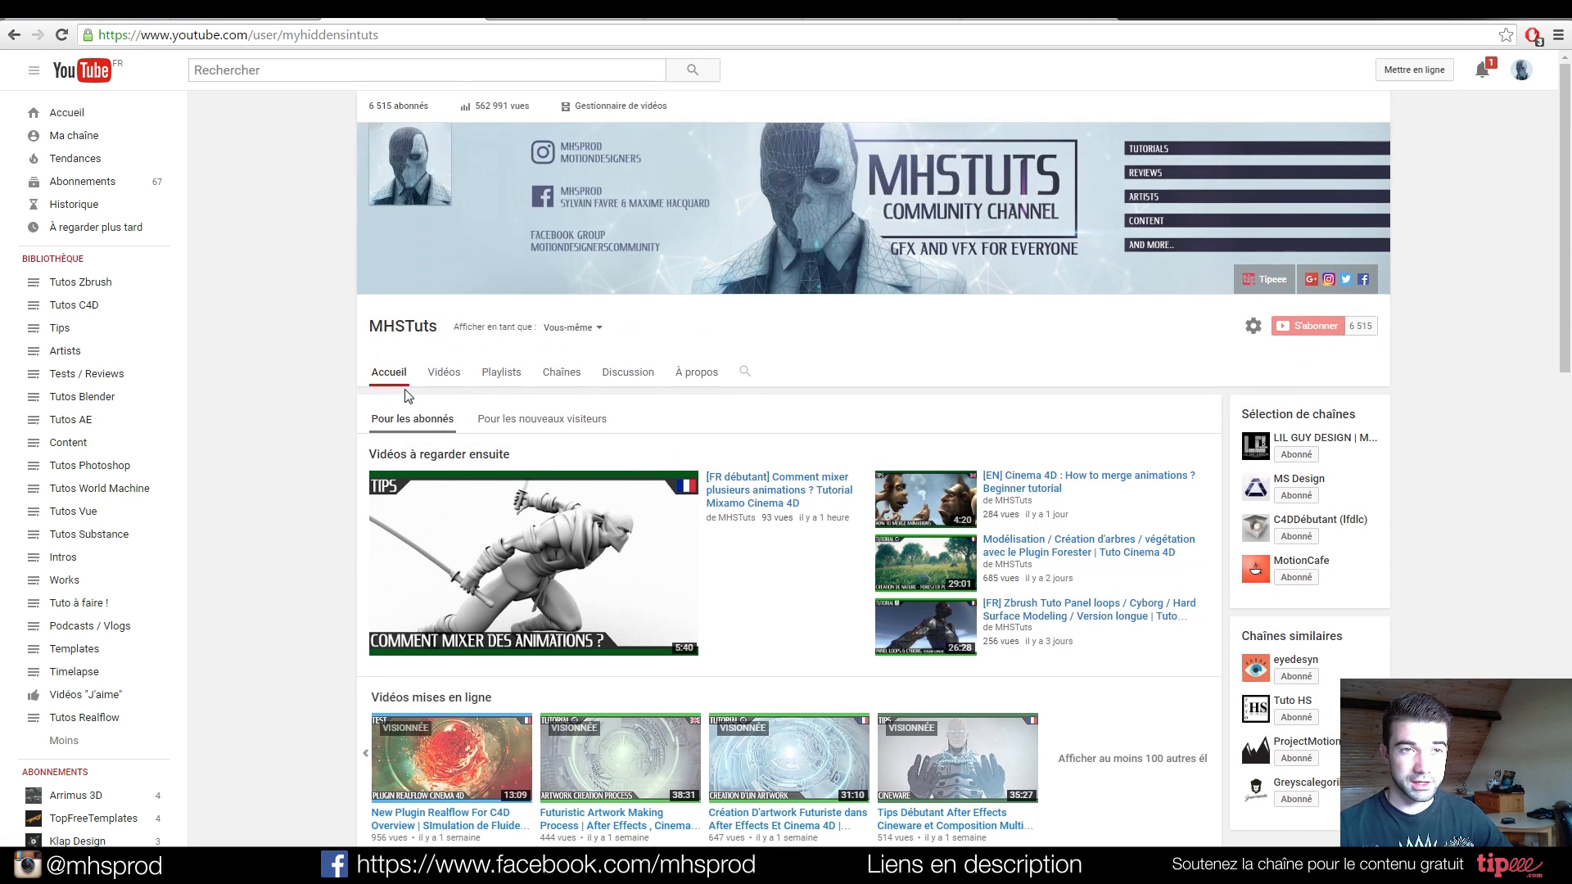